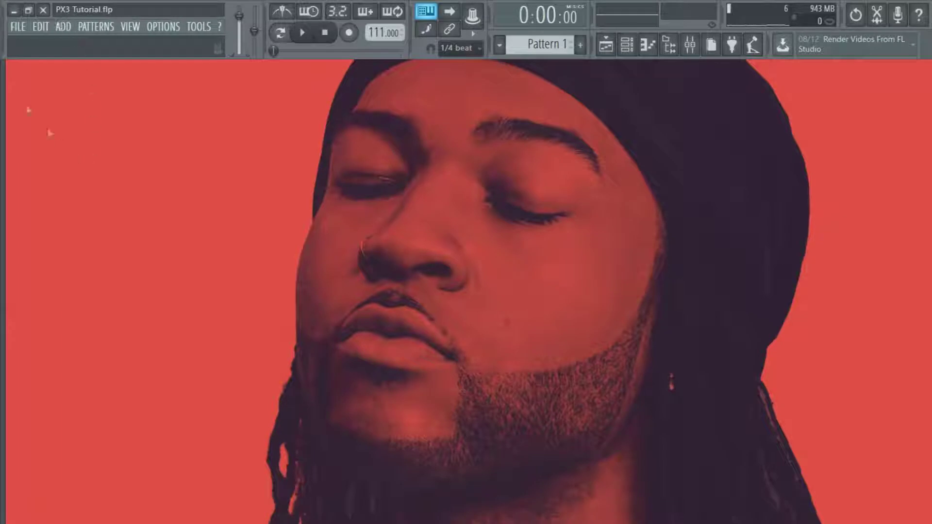
pyautogui.click(627, 44)
pyautogui.click(627, 45)
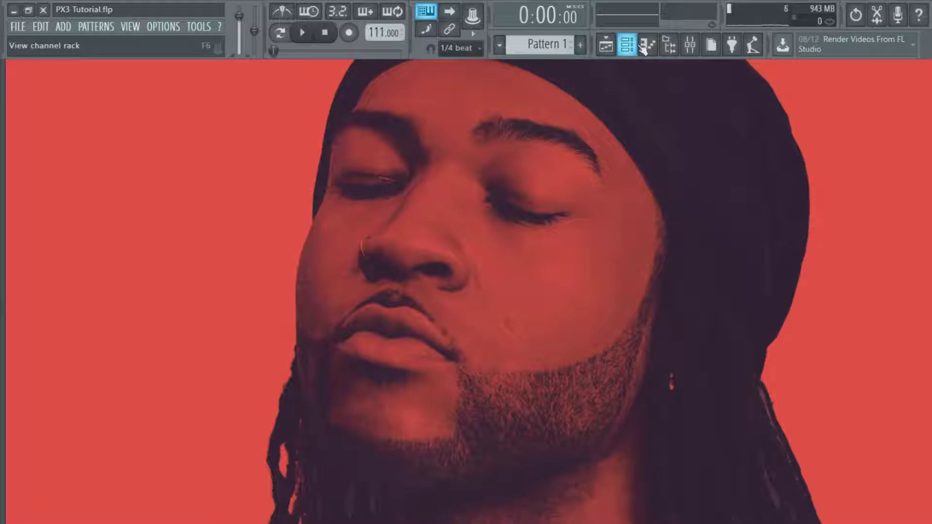
pyautogui.click(642, 47)
pyautogui.click(642, 47)
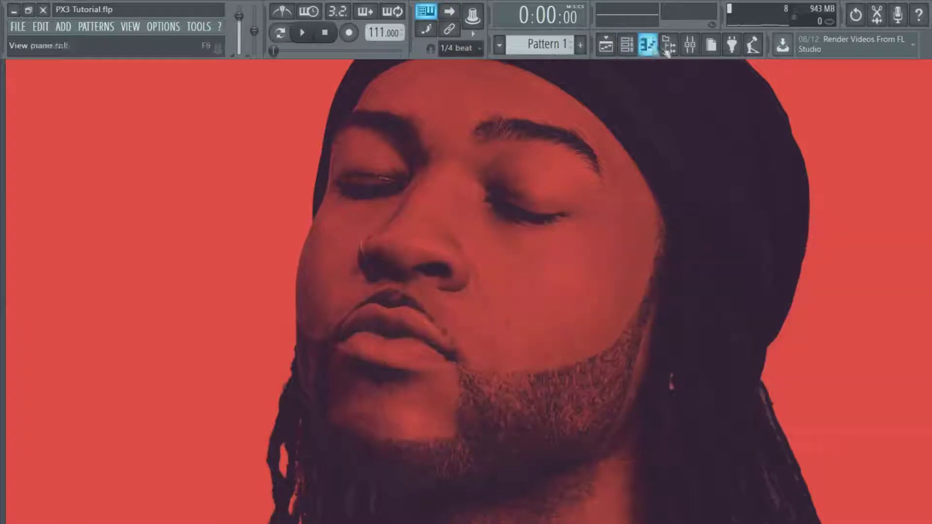
pyautogui.click(689, 45)
pyautogui.click(689, 45)
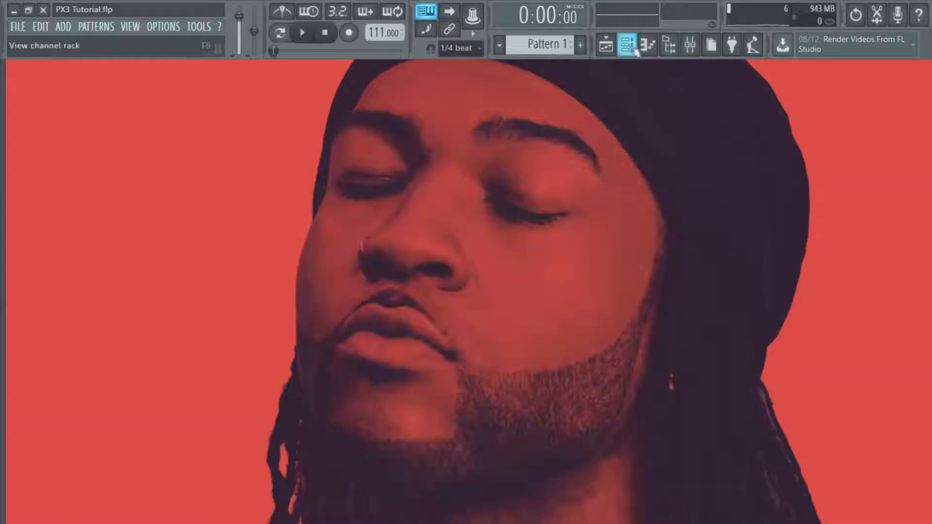
pyautogui.click(626, 46)
pyautogui.click(626, 47)
# Open the playlist and maximize it to fill the workspace
pyautogui.click(605, 45)
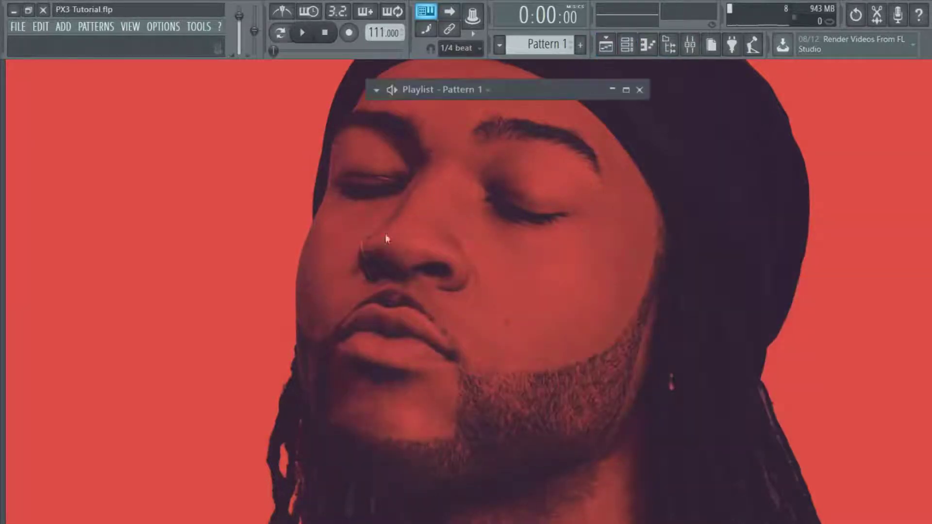
pyautogui.doubleClick(504, 90)
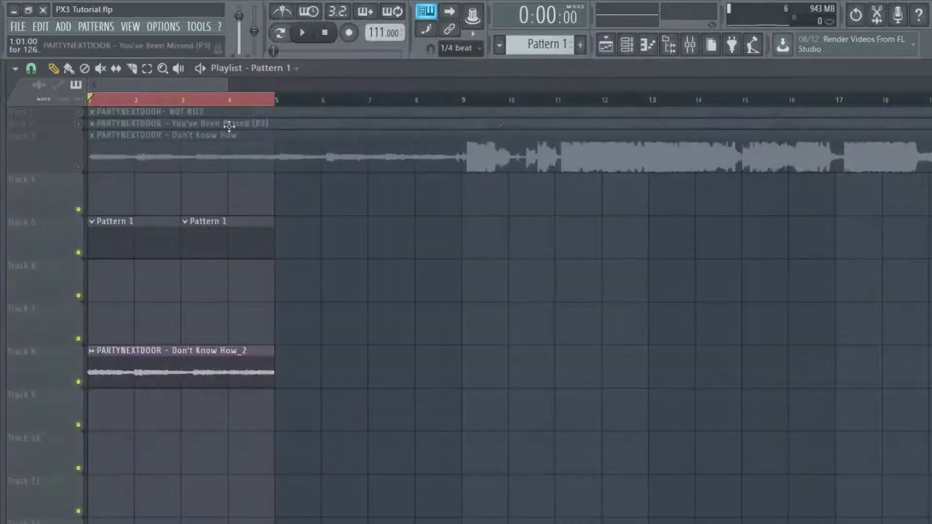
pyautogui.moveTo(199, 94); pyautogui.dragTo(209, 97)
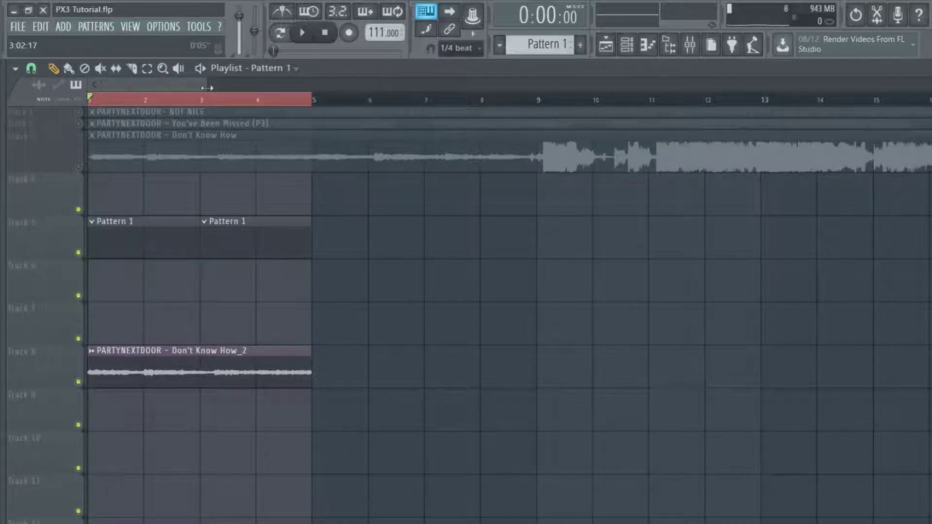
pyautogui.moveTo(207, 88); pyautogui.dragTo(205, 107)
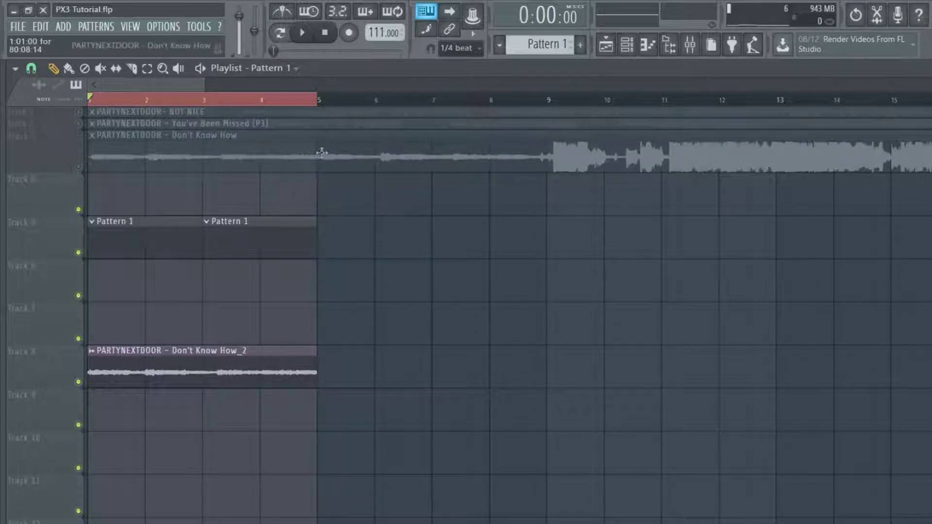
# Slice the PARTYNEXTDOOR - Don't Know How audio clip on track 3 at bar 5
pyautogui.click(132, 68)
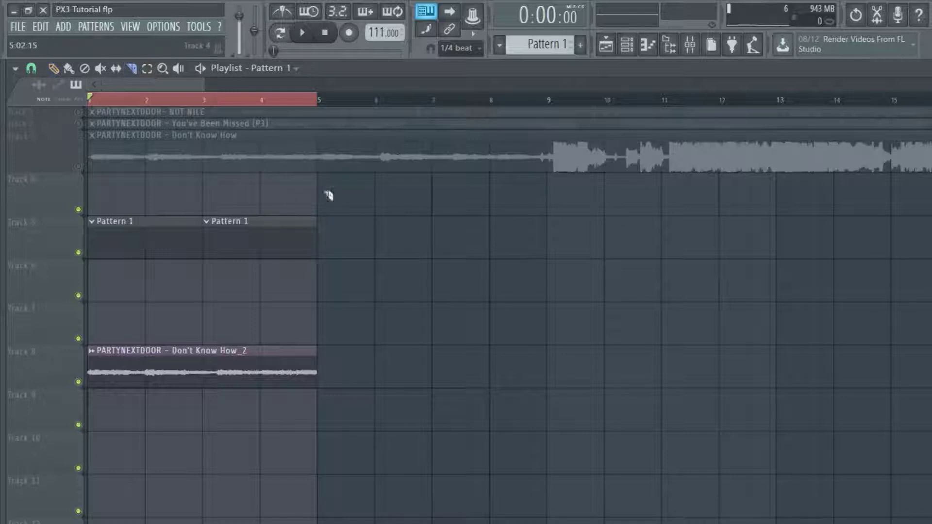
pyautogui.click(327, 145)
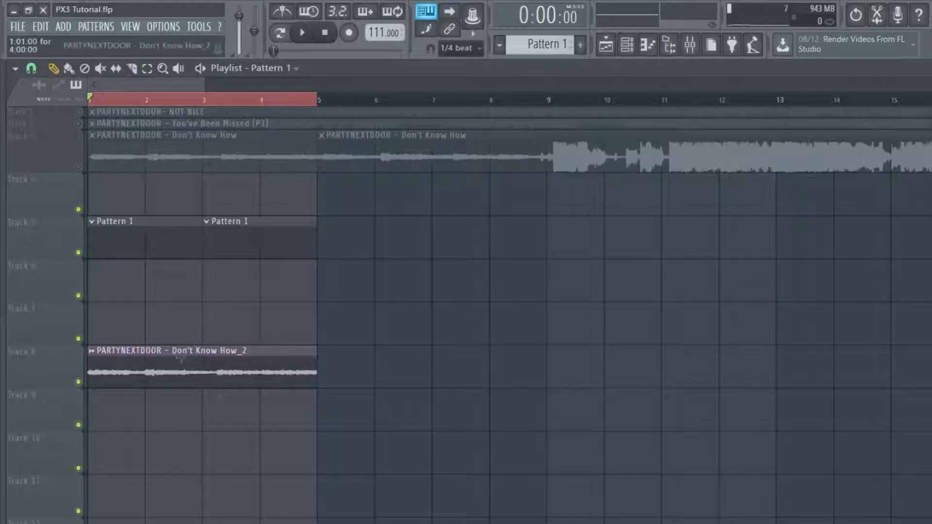
pyautogui.click(441, 171)
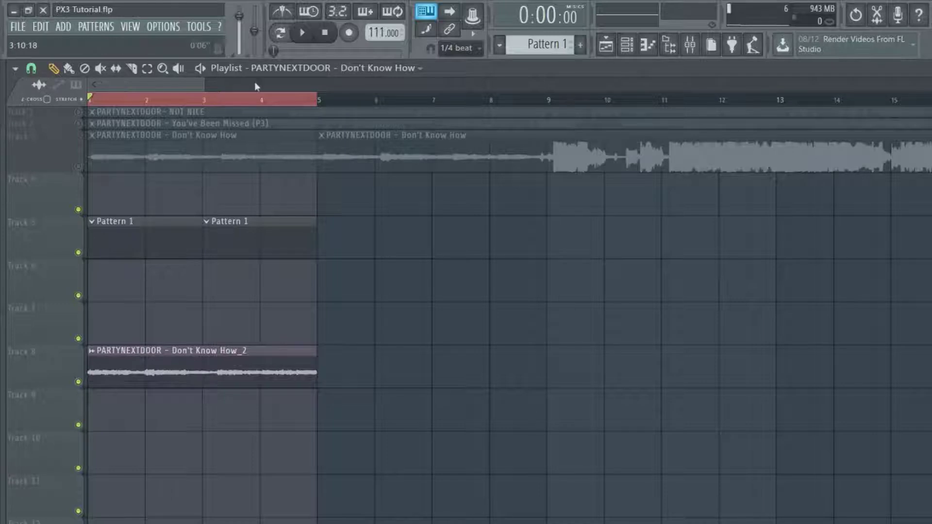
# Slightly raise the time-stretching pitch in the channel settings of the Don't Know How audio clip, leaving the mode on Resample
pyautogui.doubleClick(341, 165)
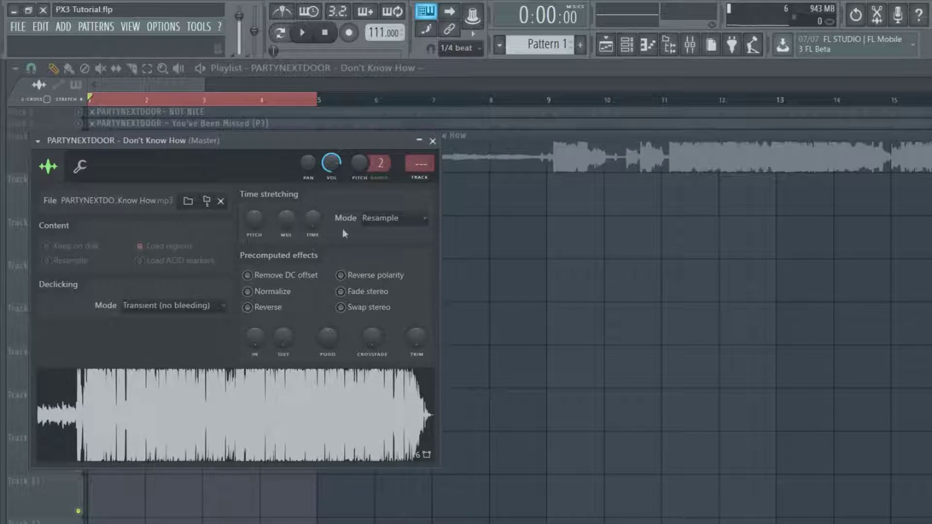
pyautogui.click(391, 218)
pyautogui.click(390, 218)
pyautogui.moveTo(263, 229); pyautogui.dragTo(258, 227)
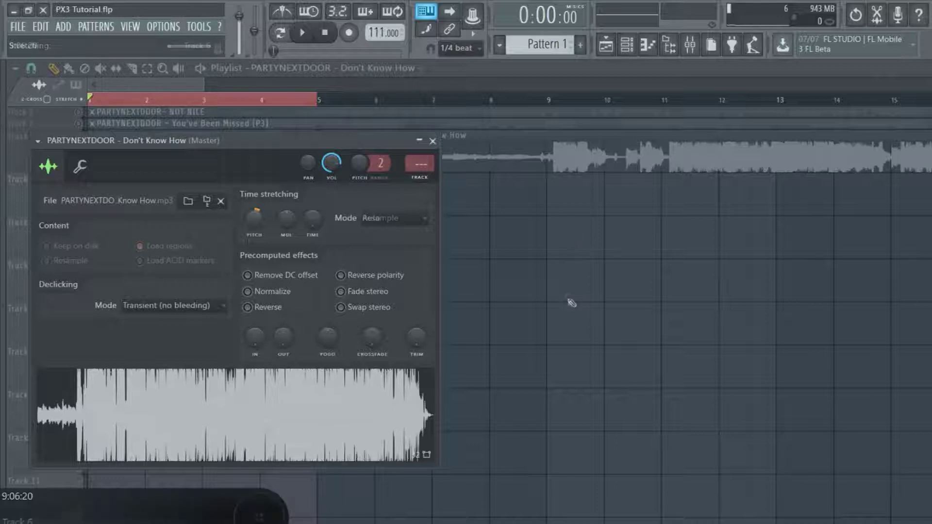
pyautogui.press('Escape')
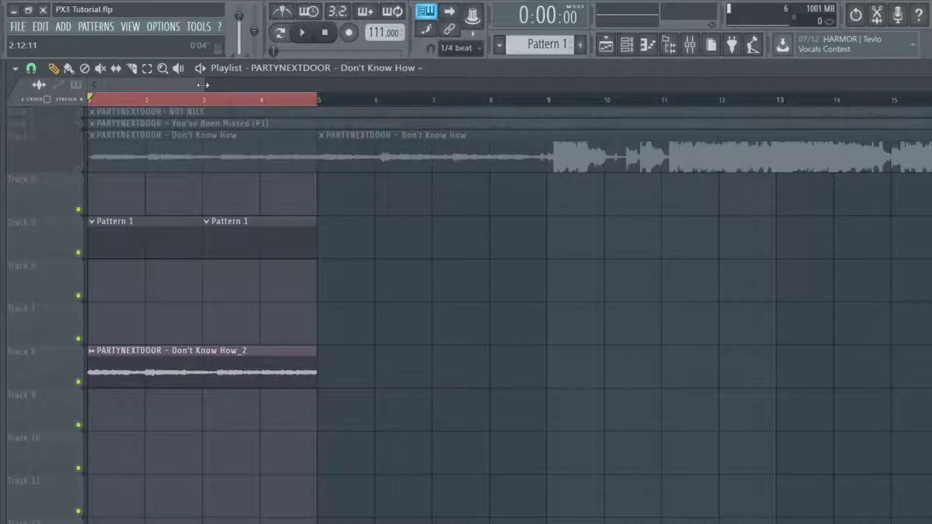
# Unmute track 3 and clear the loop selection over the first four bars of the playlist
pyautogui.click(78, 166)
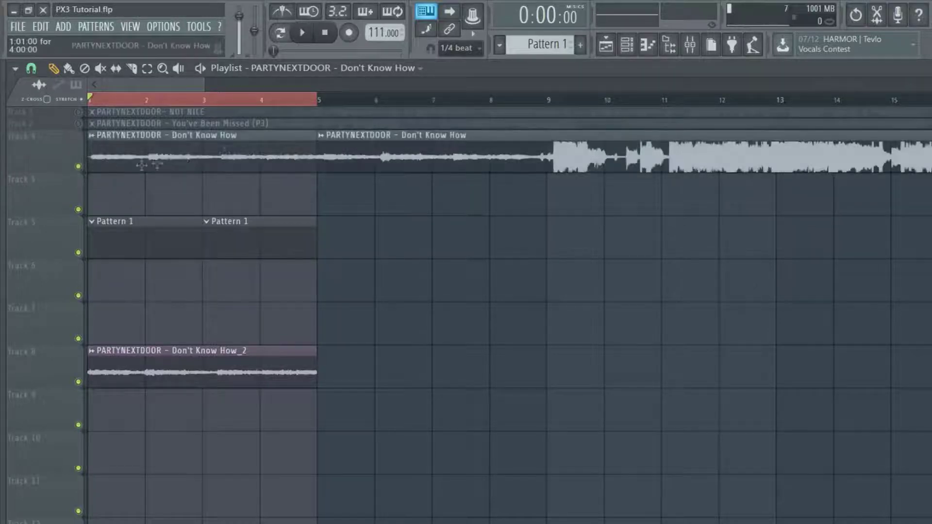
pyautogui.click(346, 100)
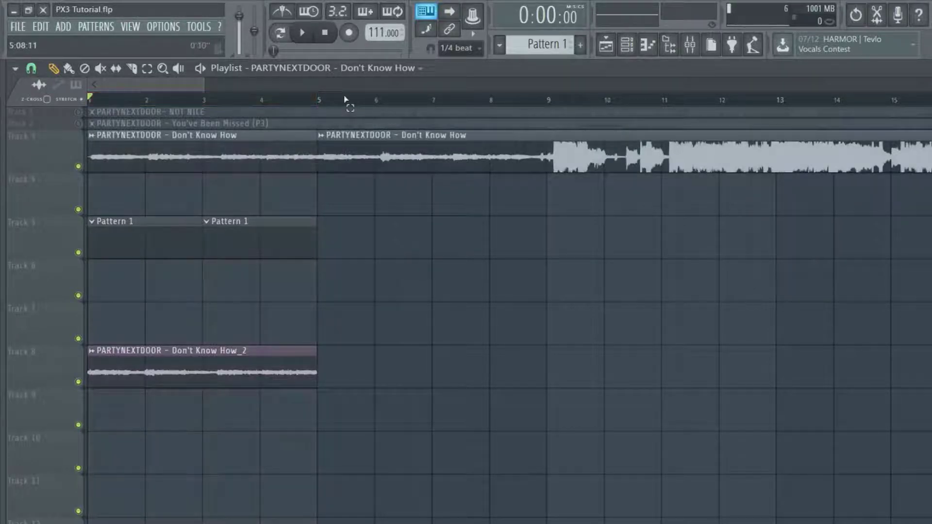
# Play the reference song from bar 9 to hear its drums, and stop playback
pyautogui.click(548, 99)
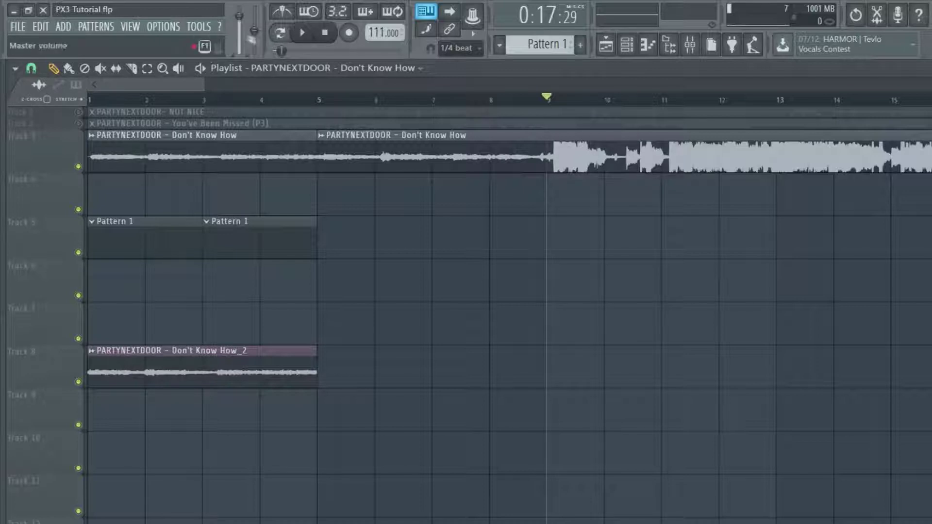
pyautogui.click(302, 32)
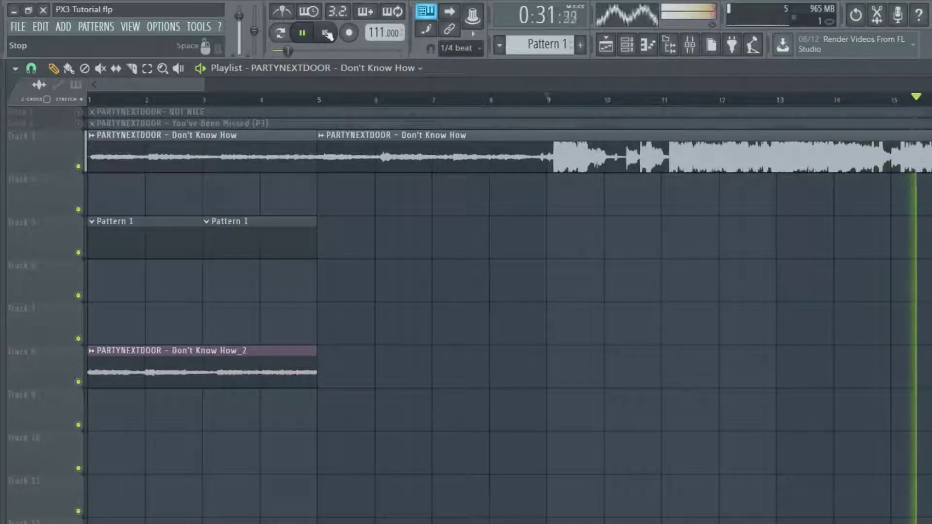
pyautogui.click(326, 33)
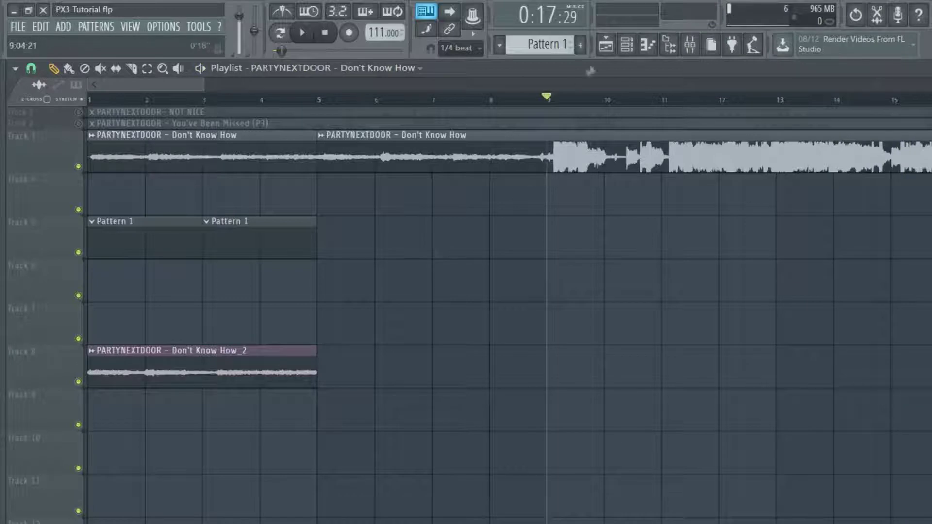
# Move the second Pattern 1 clip on track 5 to bar 9 and back to bar 3
pyautogui.moveTo(230, 238); pyautogui.dragTo(620, 266)
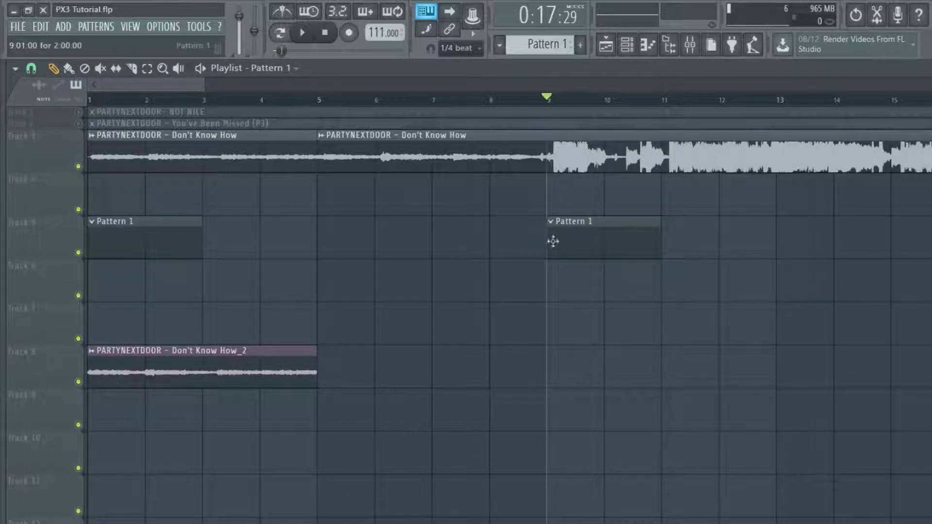
pyautogui.moveTo(640, 241); pyautogui.dragTo(297, 250)
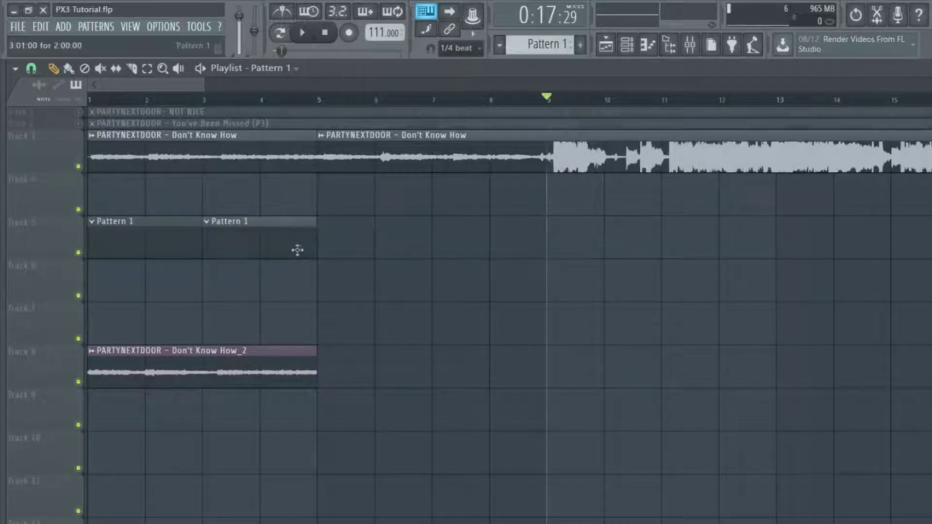
# Show the browser beside the playlist and expand the OVOnB Kit folder inside VeDai
pyautogui.click(679, 52)
pyautogui.click(670, 51)
pyautogui.moveTo(4, 280); pyautogui.dragTo(278, 277)
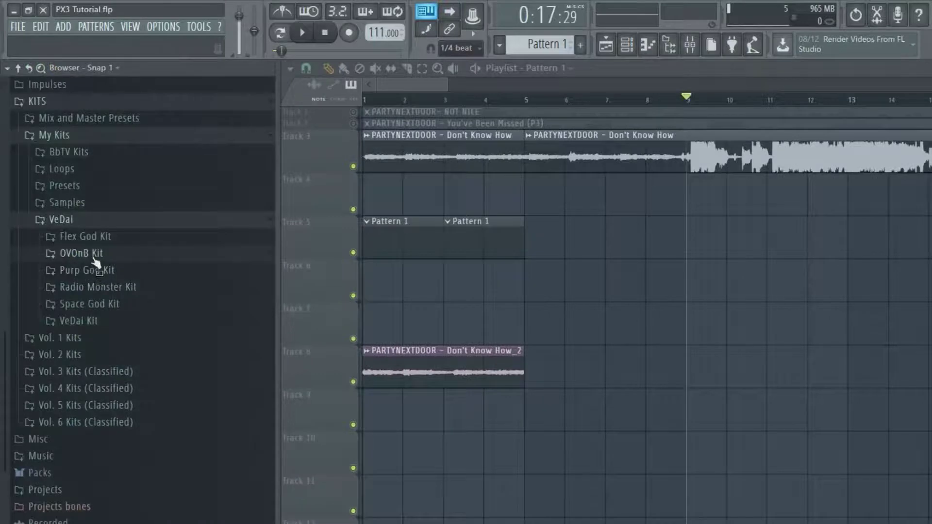
pyautogui.click(94, 257)
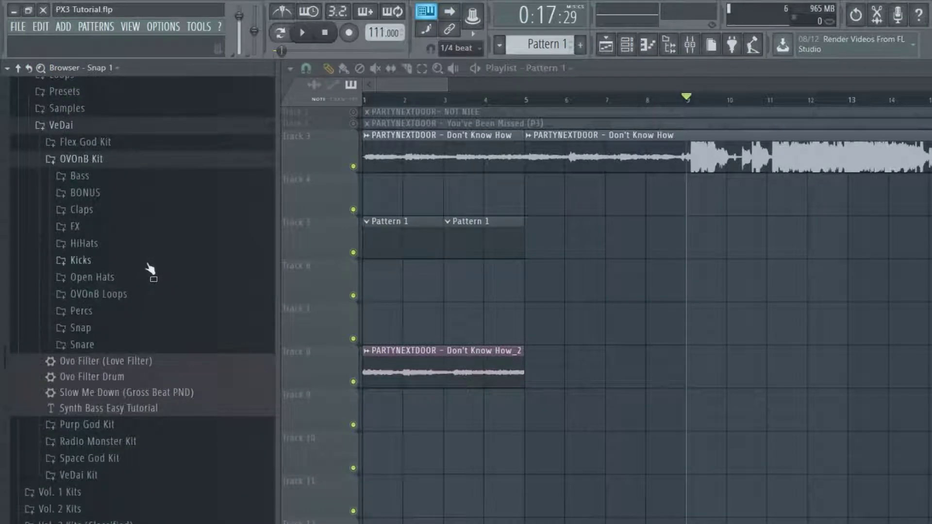
# Open the channel rack, reposition it over the playlist, and view the SUB BASS channel's Sylenth1 plugin
pyautogui.click(626, 44)
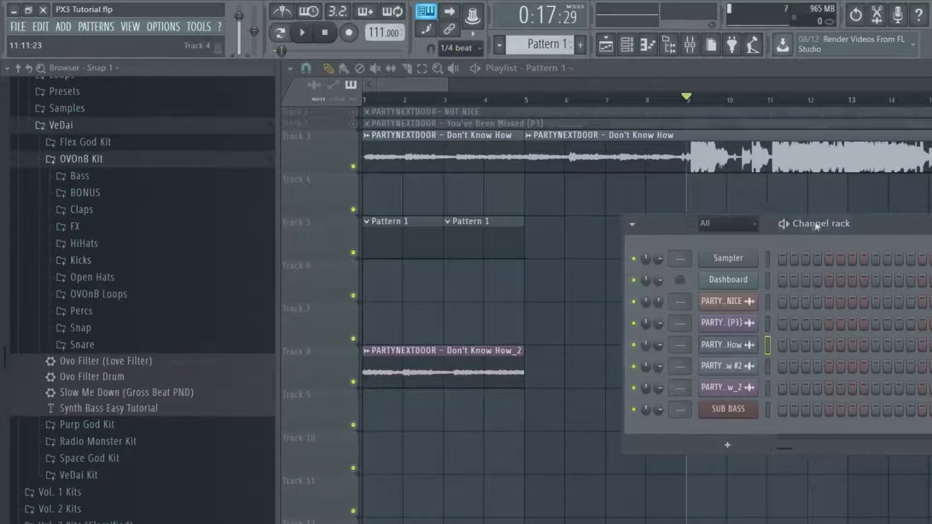
pyautogui.moveTo(757, 223); pyautogui.dragTo(626, 247)
pyautogui.click(607, 435)
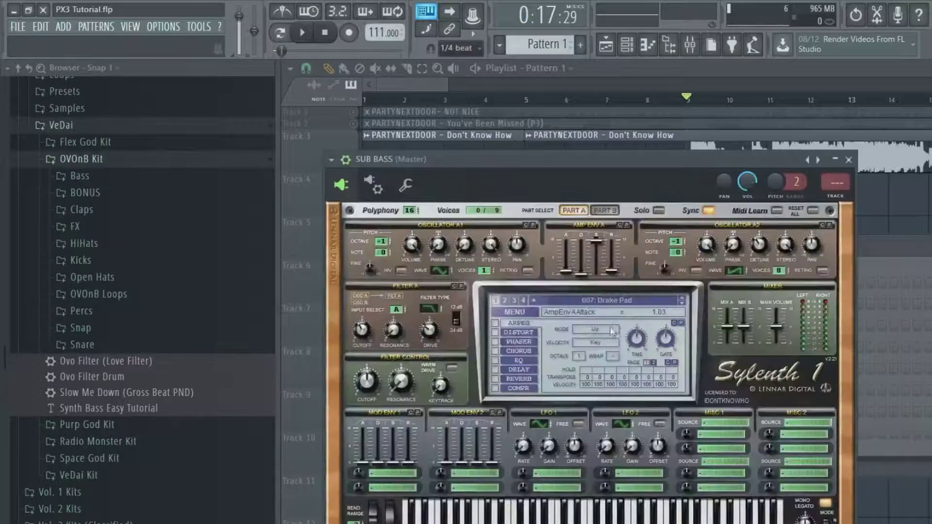
pyautogui.click(849, 160)
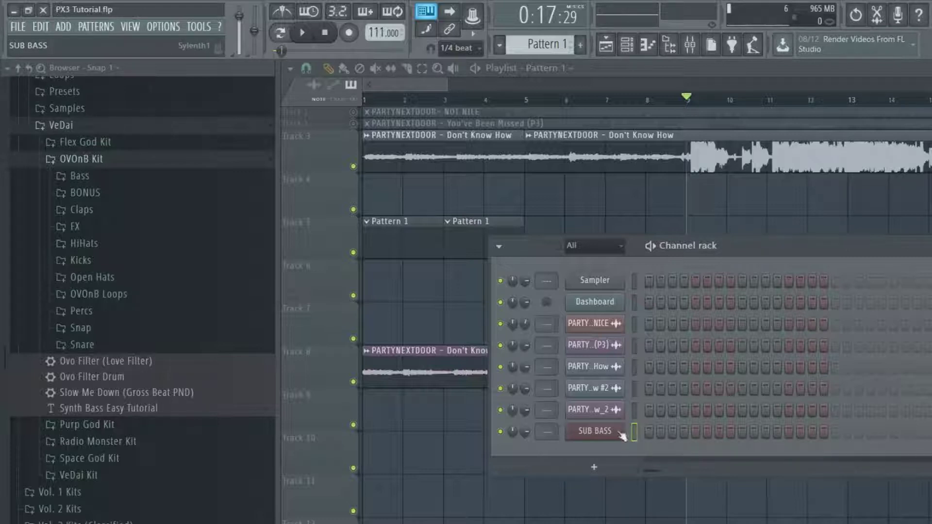
# Add OVOnB Kick (3) from the kit's Kicks folder as a new channel below SUB BASS and make it cut itself
pyautogui.moveTo(619, 436); pyautogui.dragTo(57, 356)
pyautogui.click(95, 262)
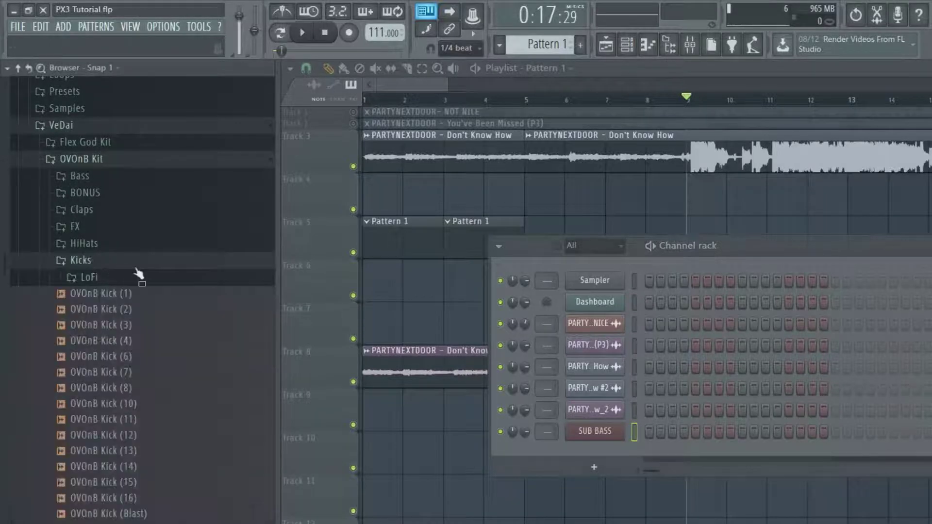
pyautogui.scroll(-3, 138, 274)
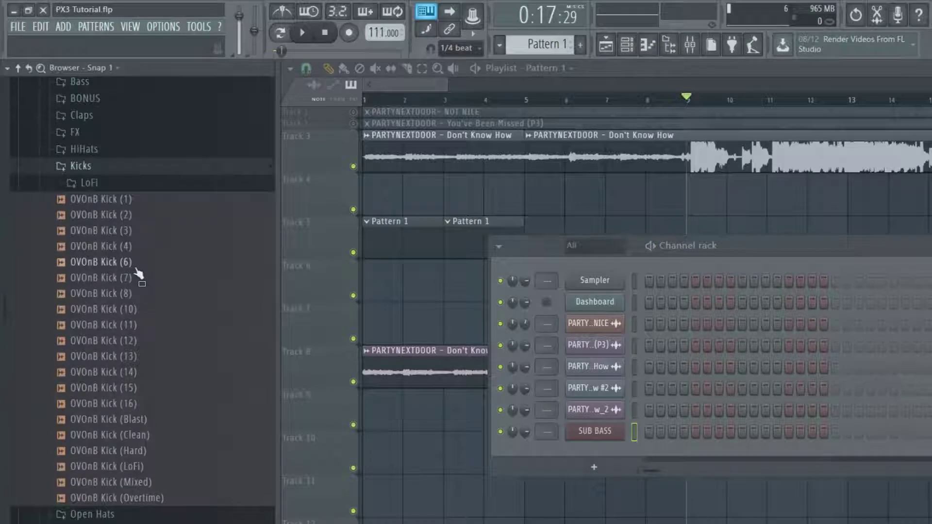
pyautogui.click(149, 234)
pyautogui.moveTo(131, 235); pyautogui.dragTo(581, 442)
pyautogui.rightClick(601, 457)
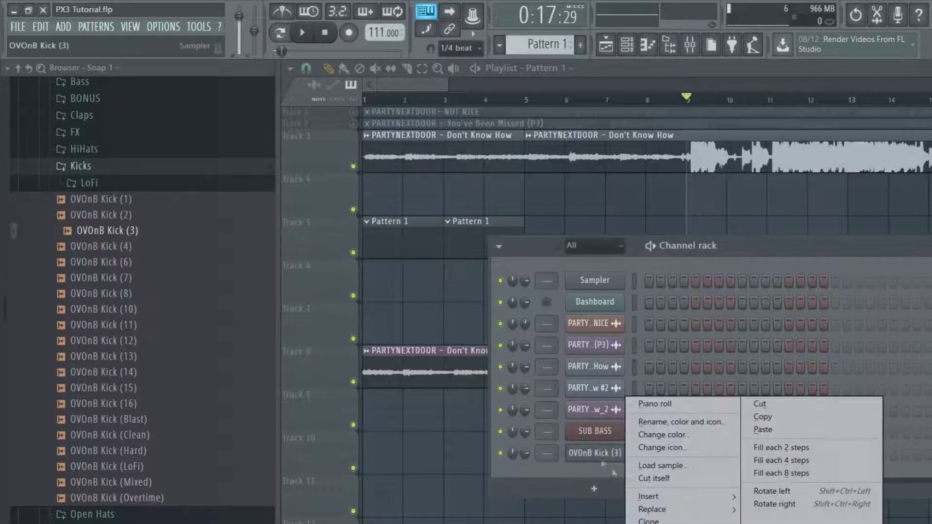
pyautogui.click(653, 478)
# Review the OVOnB Kick (3) channel's cut group settings and adjust its volume multiplier
pyautogui.moveTo(683, 241); pyautogui.dragTo(721, 217)
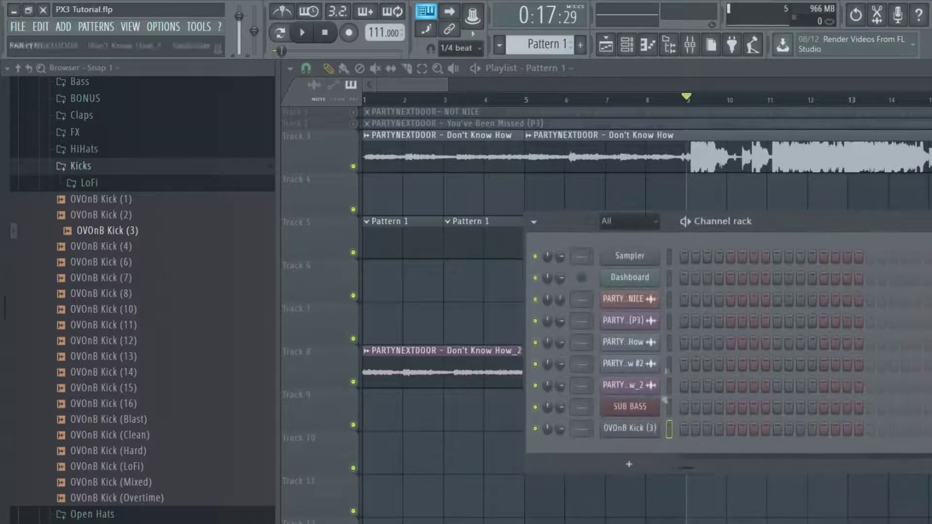
pyautogui.click(628, 427)
pyautogui.click(387, 168)
pyautogui.click(324, 168)
pyautogui.click(386, 167)
pyautogui.moveTo(354, 216); pyautogui.dragTo(354, 229)
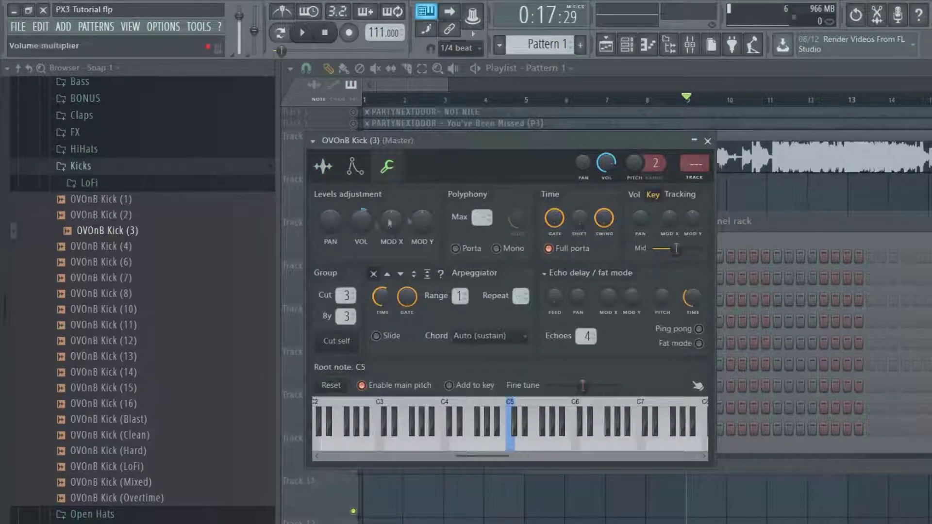
pyautogui.click(706, 140)
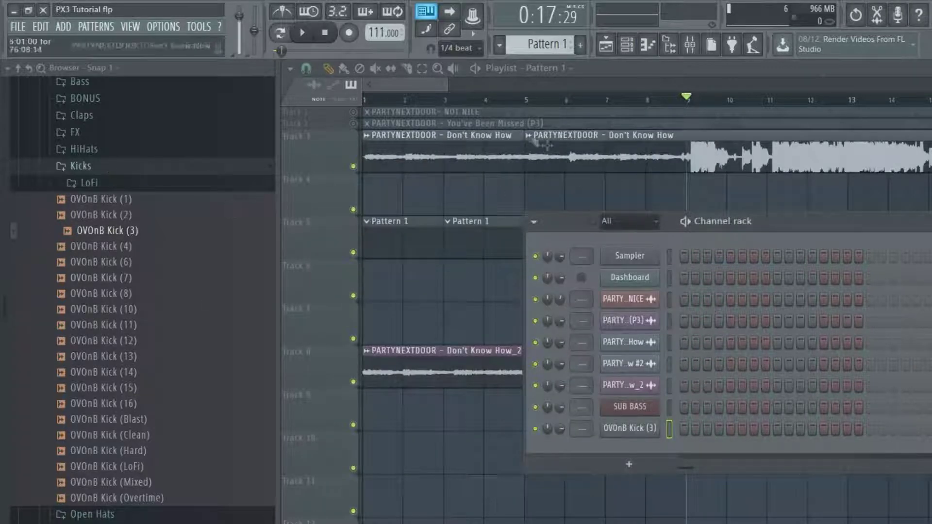
# Replay the reference song briefly from bar 9 to check its kick against the chosen sample
pyautogui.moveTo(409, 86)
pyautogui.mouseDown()
pyautogui.moveTo(436, 86)
pyautogui.moveTo(413, 86)
pyautogui.mouseUp()
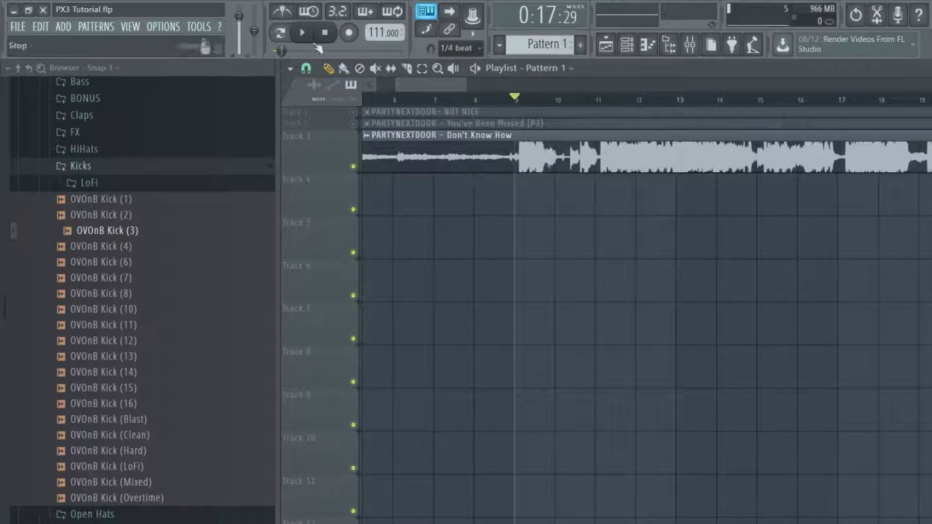
pyautogui.press('space')
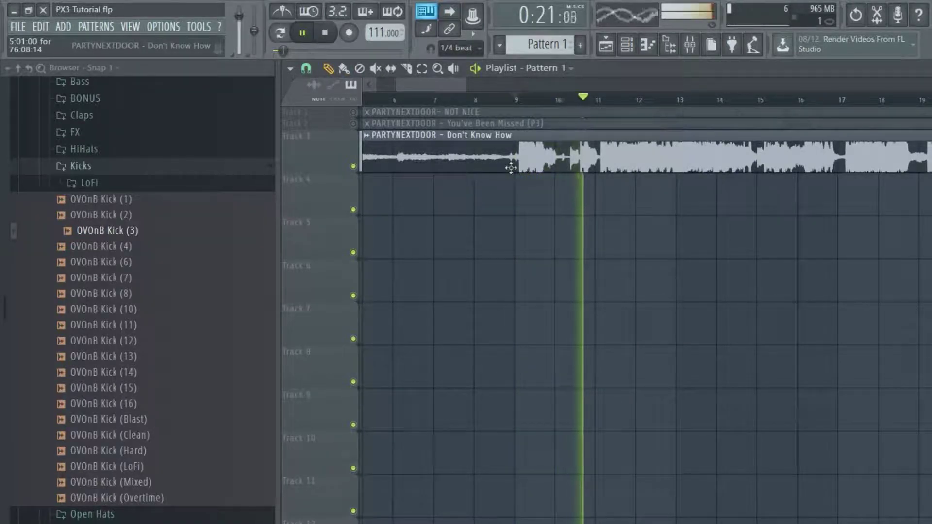
pyautogui.press('space')
# Open the channel rack, close the Kicks folder, and audition samples in the OVOnB Kit's Snare folder
pyautogui.click(627, 45)
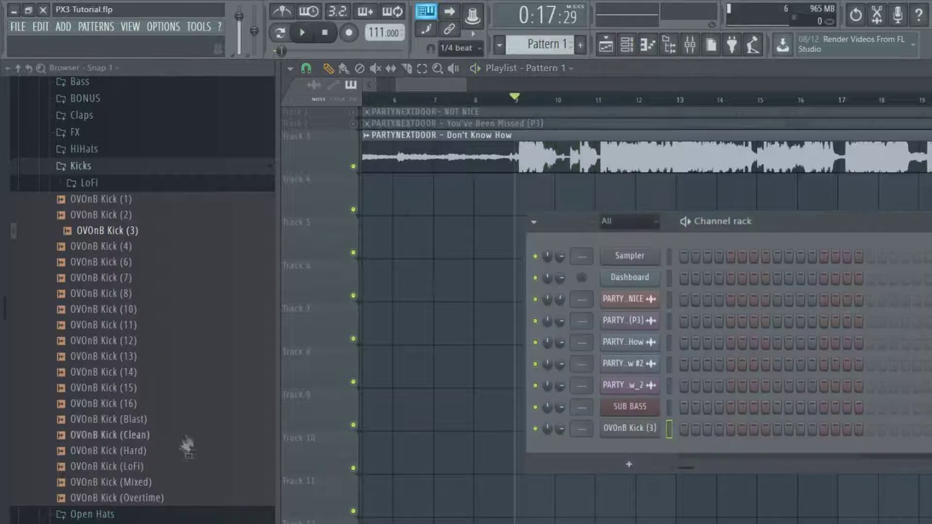
pyautogui.moveTo(145, 420); pyautogui.dragTo(156, 456)
pyautogui.click(119, 167)
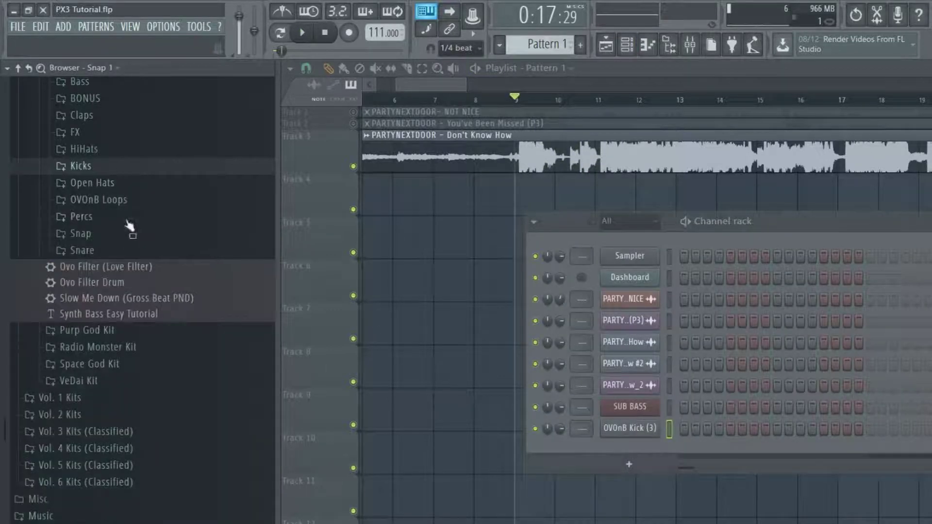
pyautogui.click(119, 244)
pyautogui.scroll(-3, 121, 257)
pyautogui.click(126, 237)
pyautogui.scroll(-4, 153, 381)
pyautogui.click(148, 303)
pyautogui.scroll(2, 152, 281)
pyautogui.click(151, 241)
pyautogui.click(149, 206)
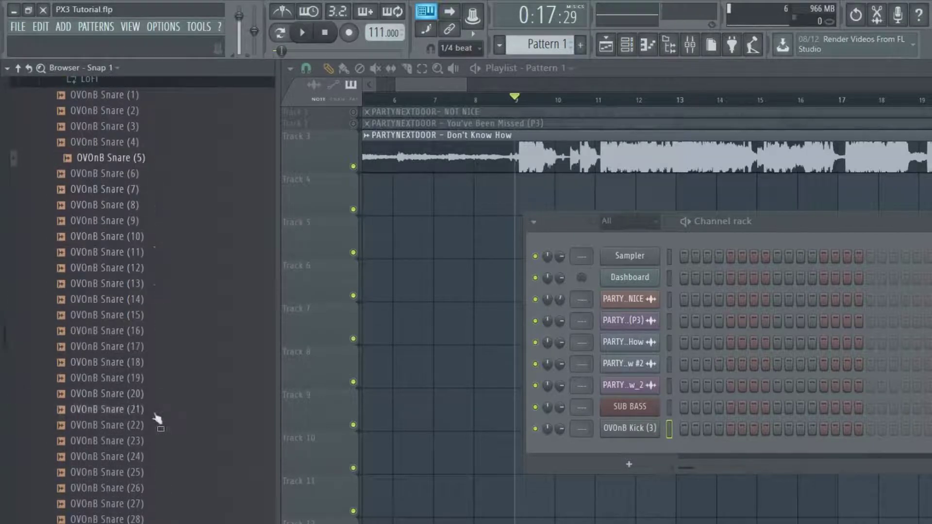
# Audition the remaining snares, add OVOnB Snare (That Part) as a new channel below the kick, and make it cut itself
pyautogui.scroll(-4, 156, 422)
pyautogui.click(154, 365)
pyautogui.click(162, 426)
pyautogui.click(140, 410)
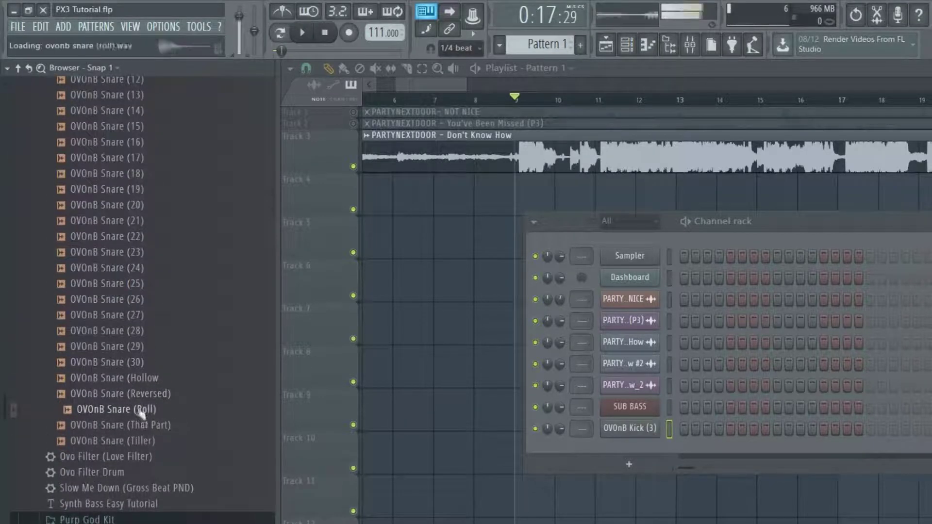
pyautogui.click(135, 364)
pyautogui.moveTo(142, 427); pyautogui.dragTo(616, 445)
pyautogui.rightClick(633, 451)
pyautogui.click(680, 479)
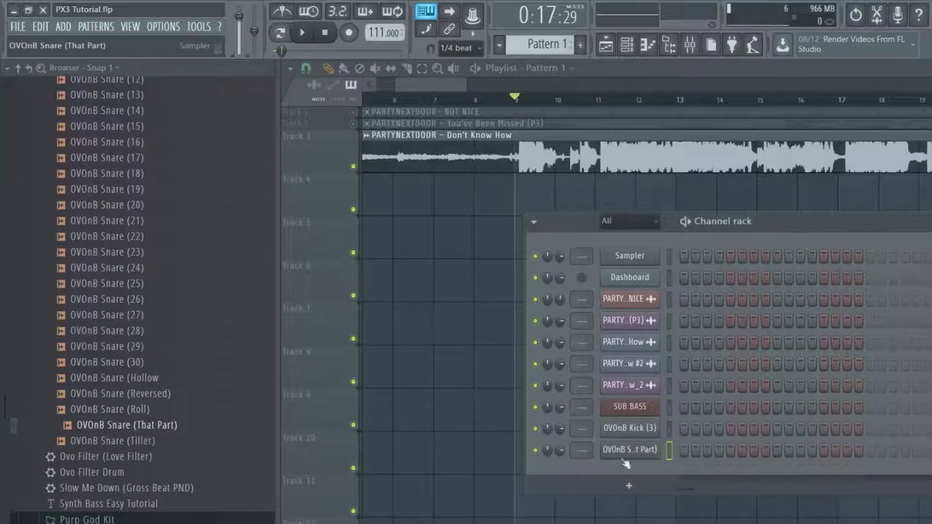
# Widen and reposition the channel rack, and place snare hits on steps 9 and 25 of Pattern 1
pyautogui.moveTo(922, 451); pyautogui.dragTo(931, 452)
pyautogui.moveTo(792, 221); pyautogui.dragTo(710, 250)
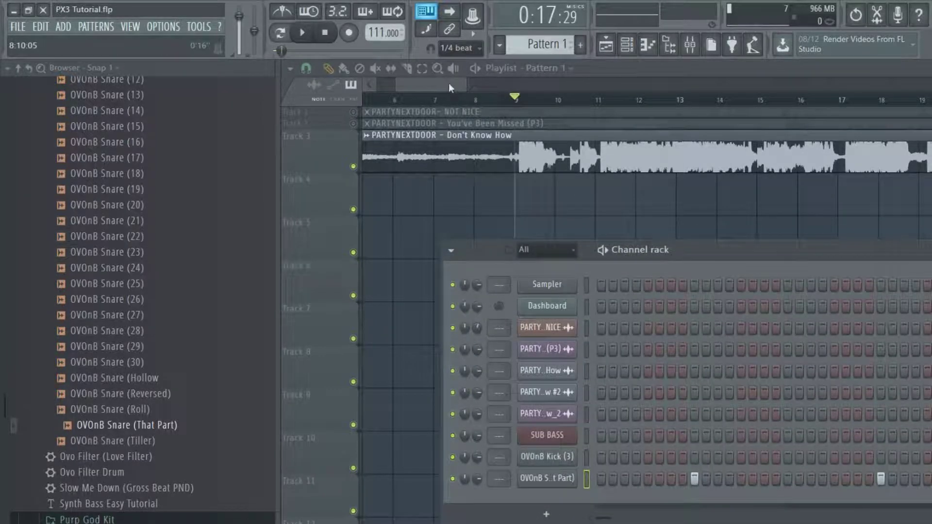
pyautogui.moveTo(448, 83); pyautogui.dragTo(326, 86)
pyautogui.click(626, 45)
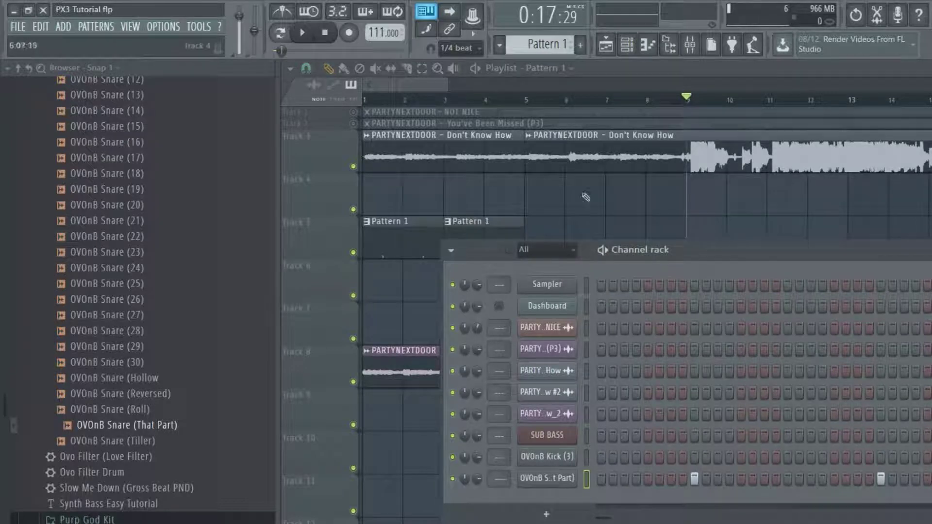
# Open the OVOnB Kit's HiHats folder and audition hats (8), (10) and (11)
pyautogui.scroll(5, 163, 416)
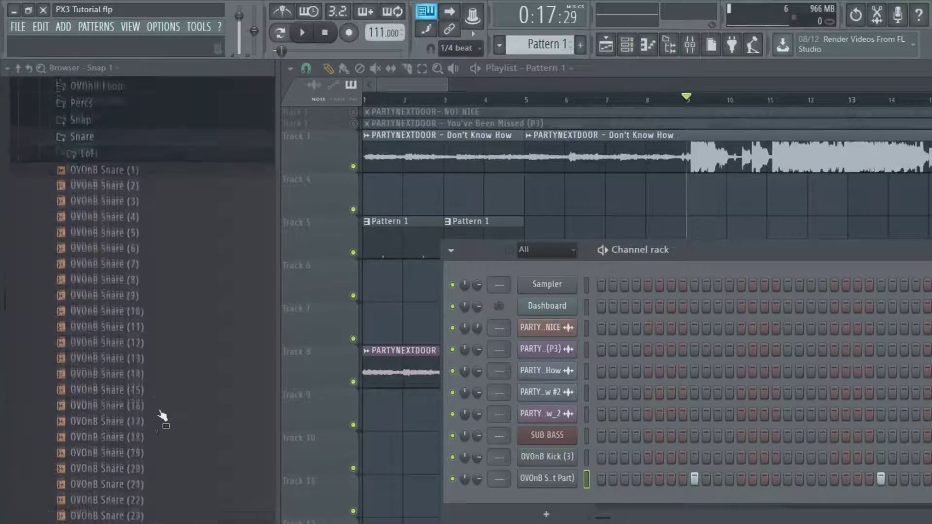
pyautogui.scroll(4, 163, 417)
pyautogui.click(105, 247)
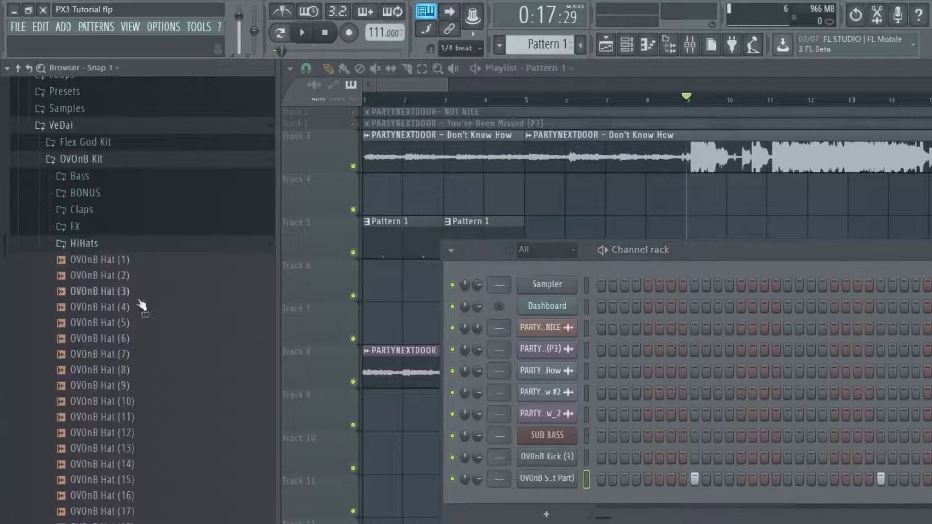
pyautogui.click(157, 375)
pyautogui.click(158, 402)
pyautogui.click(156, 419)
# Replay the reference song from bar 9 and compare OVOnB Hats (8), (10) and (11) against its hi-hat
pyautogui.click(302, 35)
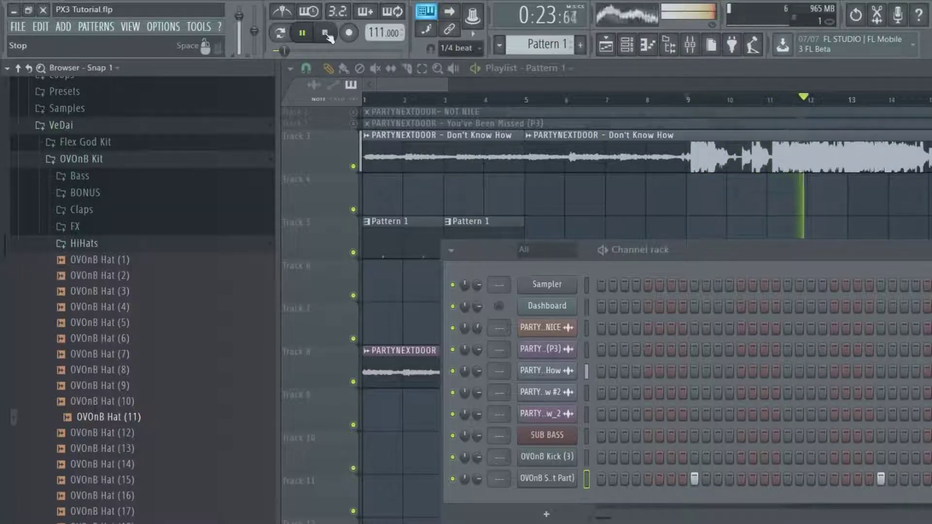
pyautogui.click(327, 35)
pyautogui.click(92, 401)
pyautogui.click(90, 371)
pyautogui.click(95, 420)
pyautogui.click(95, 405)
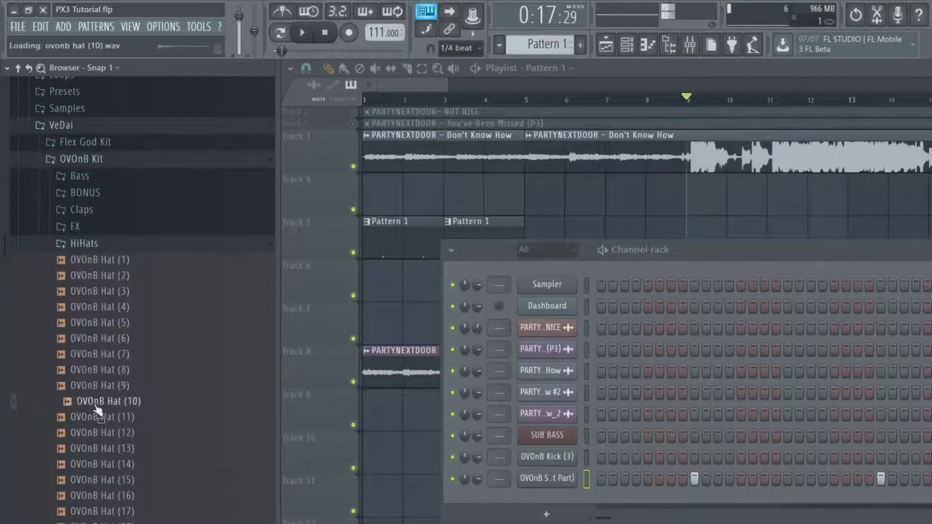
# Add OVOnB Hat (10) as a new channel below the snare and make it cut itself
pyautogui.moveTo(95, 407); pyautogui.dragTo(533, 504)
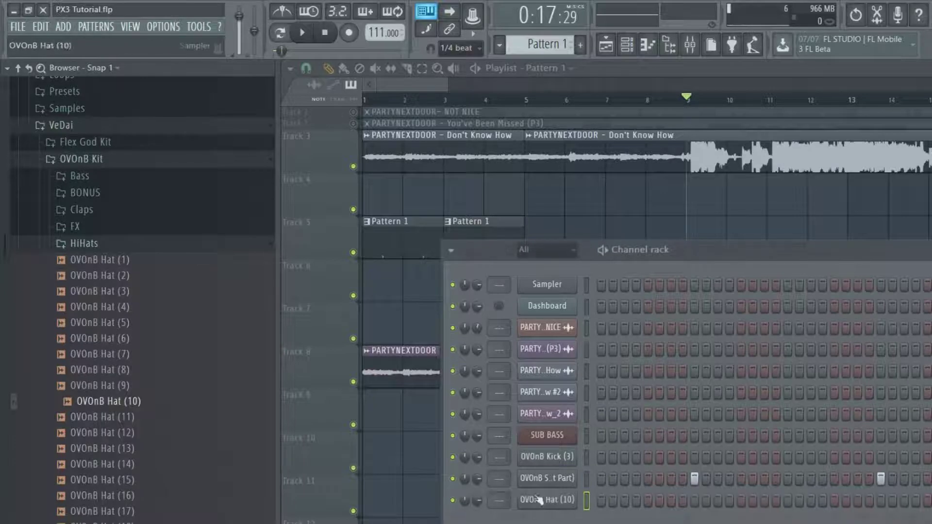
pyautogui.rightClick(563, 508)
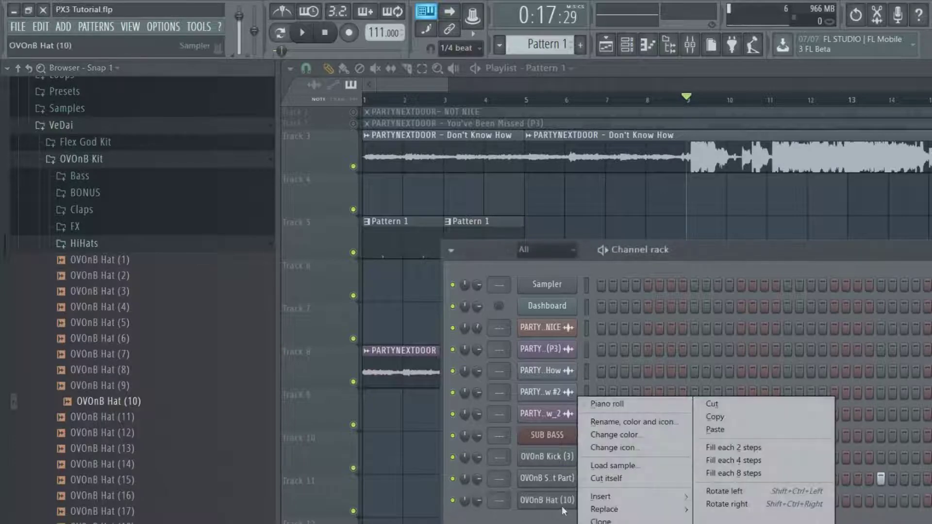
pyautogui.click(602, 481)
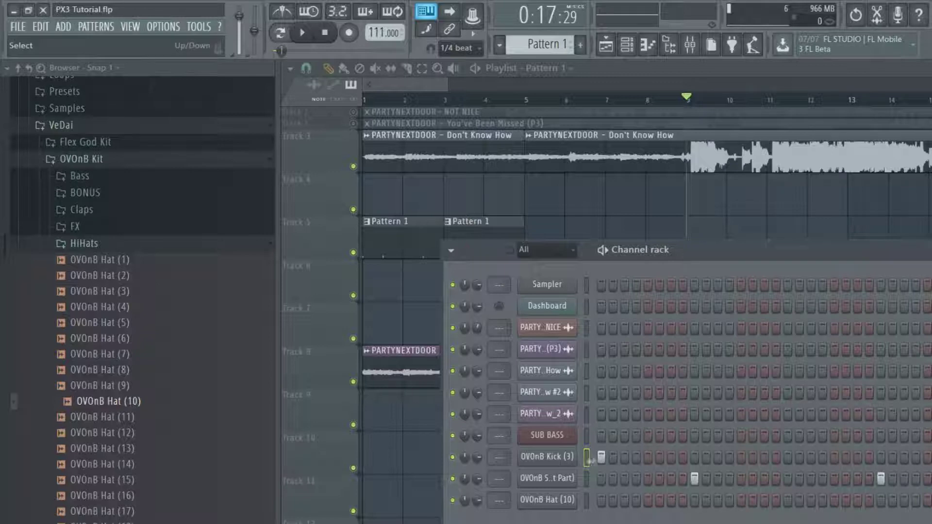
# Add a snare hit on step 19 and kick hits on steps 20, 23, 24 and 27 of Pattern 1
pyautogui.click(811, 479)
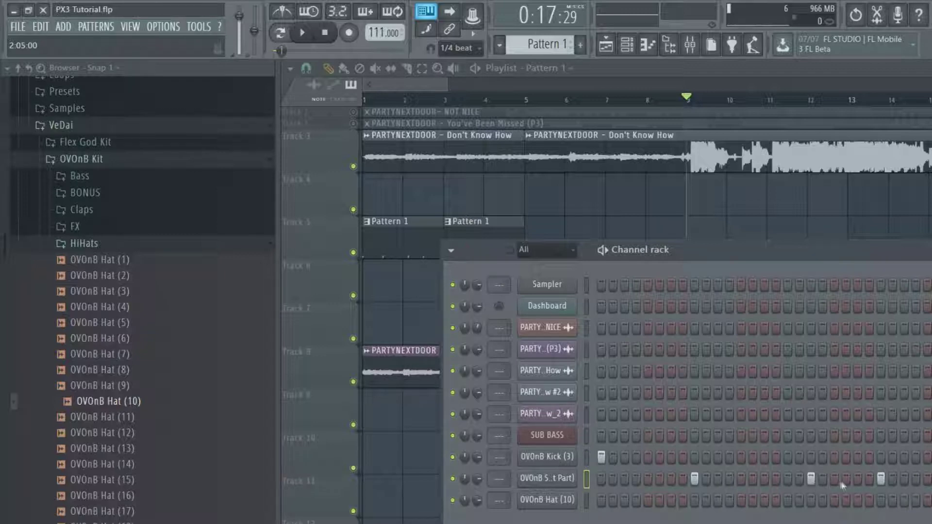
pyautogui.click(765, 479)
pyautogui.click(811, 479)
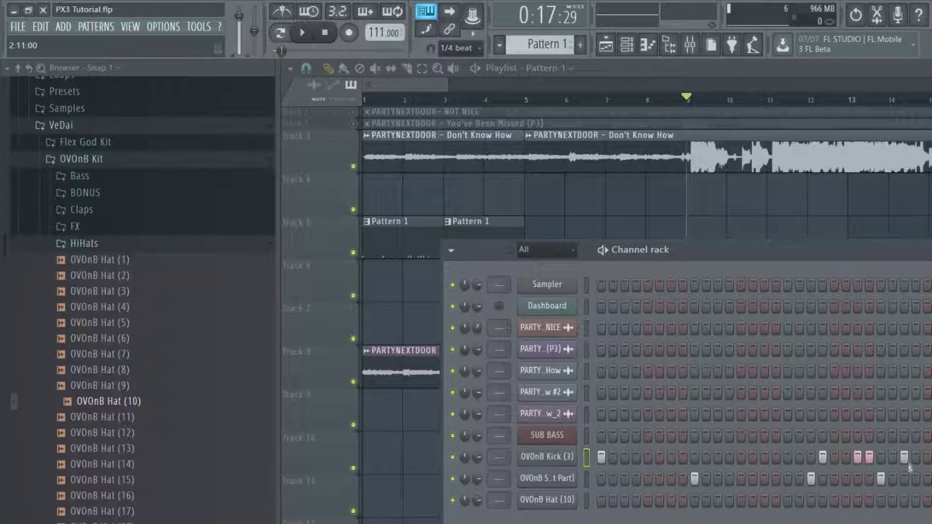
# Play back Pattern 1 and check the kick channel's cut-itself option
pyautogui.click(301, 34)
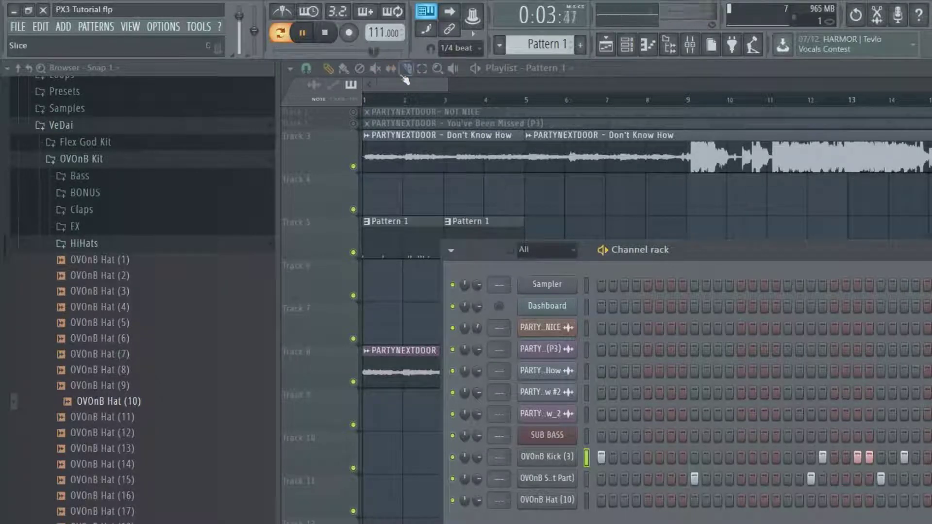
pyautogui.press('space')
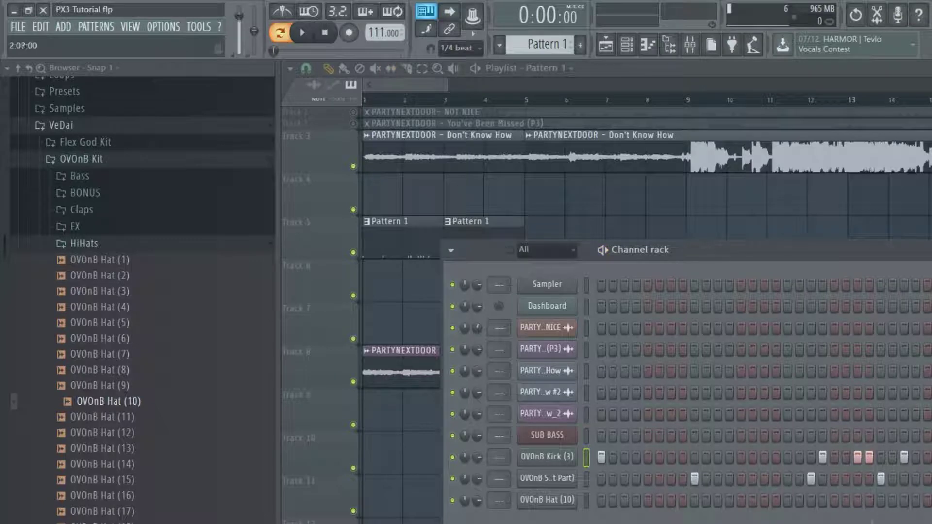
pyautogui.rightClick(558, 458)
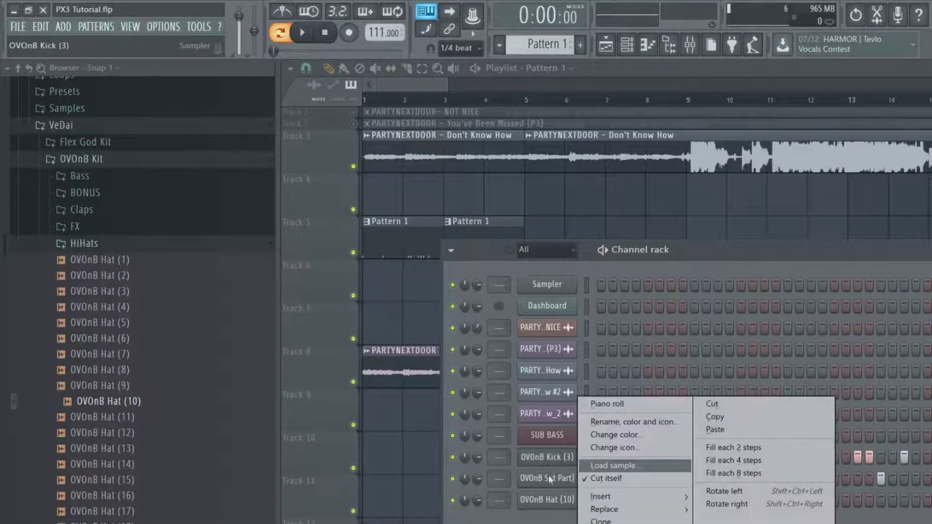
pyautogui.click(547, 518)
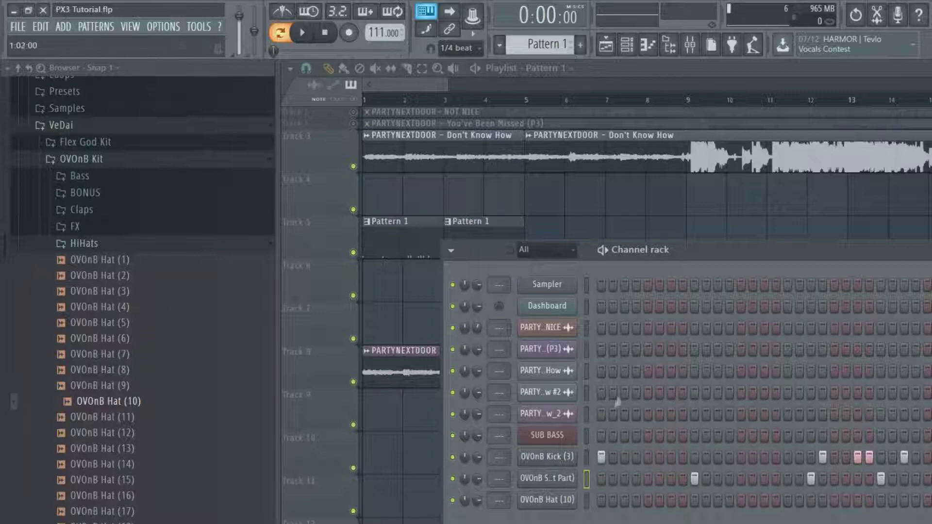
# Clear the channel rack out of the way and make the second Pattern 1 clip, at bar 3 on Track 5, unique
pyautogui.moveTo(641, 248); pyautogui.dragTo(689, 240)
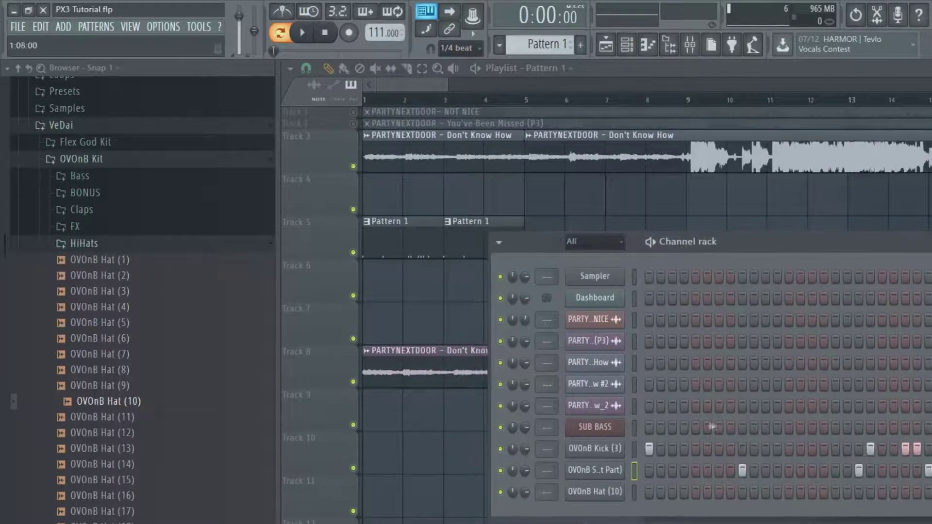
pyautogui.rightClick(450, 228)
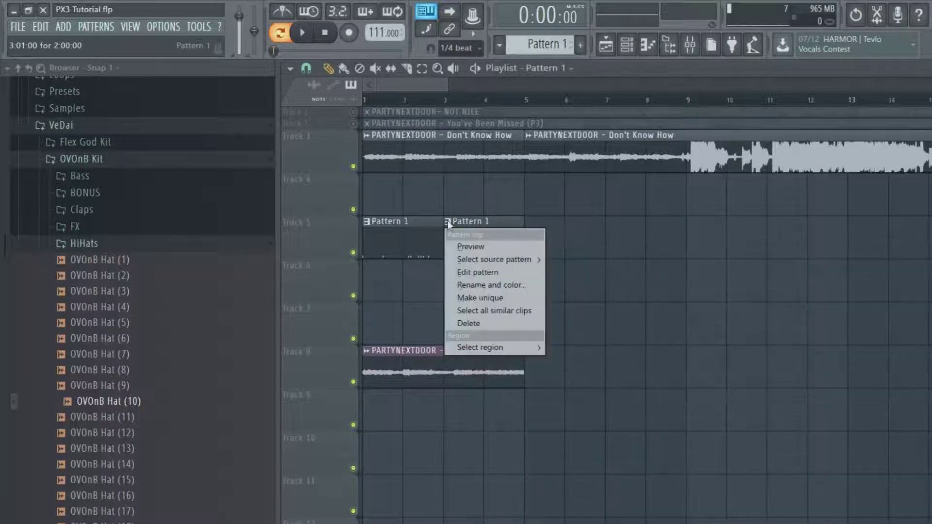
pyautogui.click(483, 303)
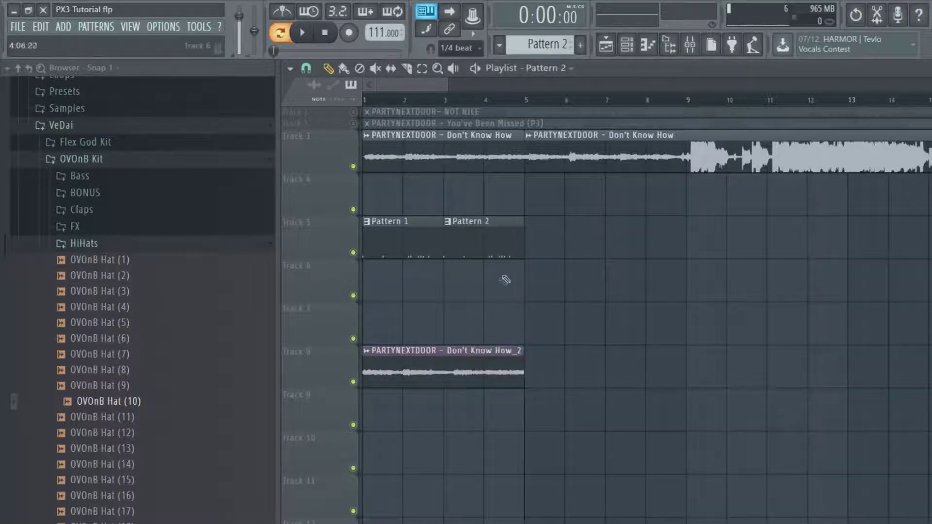
# In Pattern 2, add kicks on steps 7 and 14 and a snare on step 15, and remove the kick on step 24
pyautogui.click(626, 45)
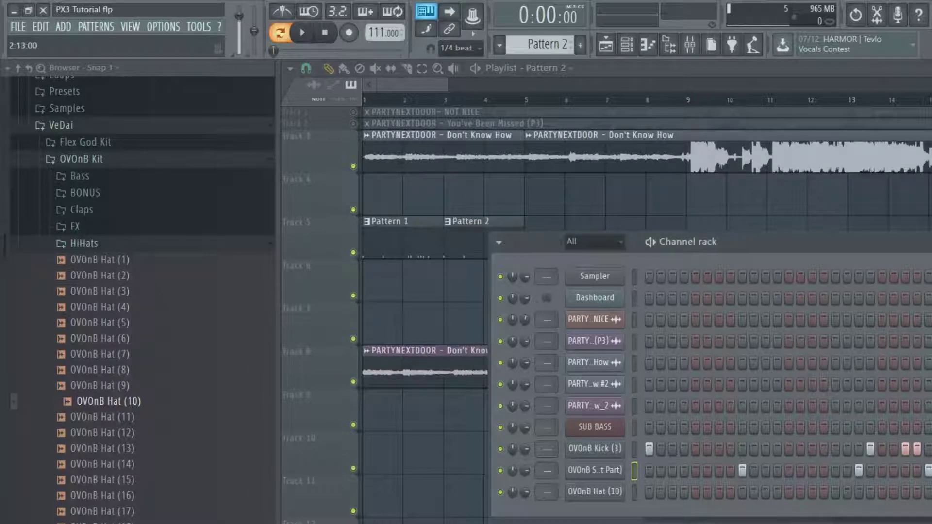
pyautogui.click(725, 450)
pyautogui.click(811, 469)
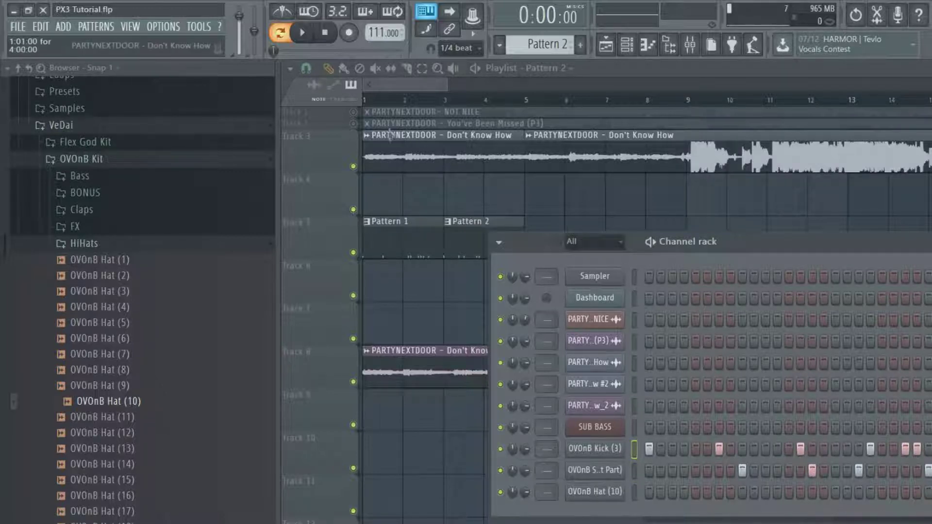
pyautogui.click(916, 449)
# Play back Pattern 2, reposition the channel rack to show the whole sequence, and compare its steps with Pattern 1
pyautogui.click(302, 32)
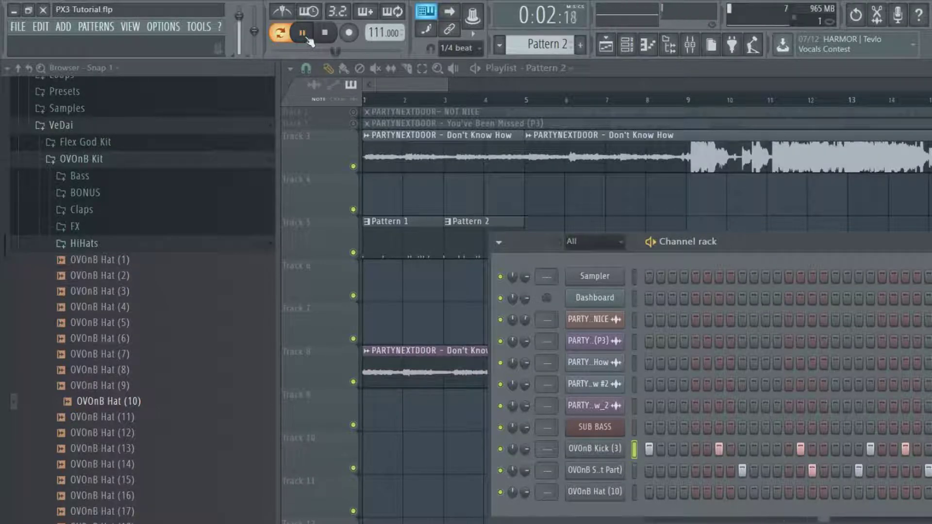
pyautogui.click(326, 33)
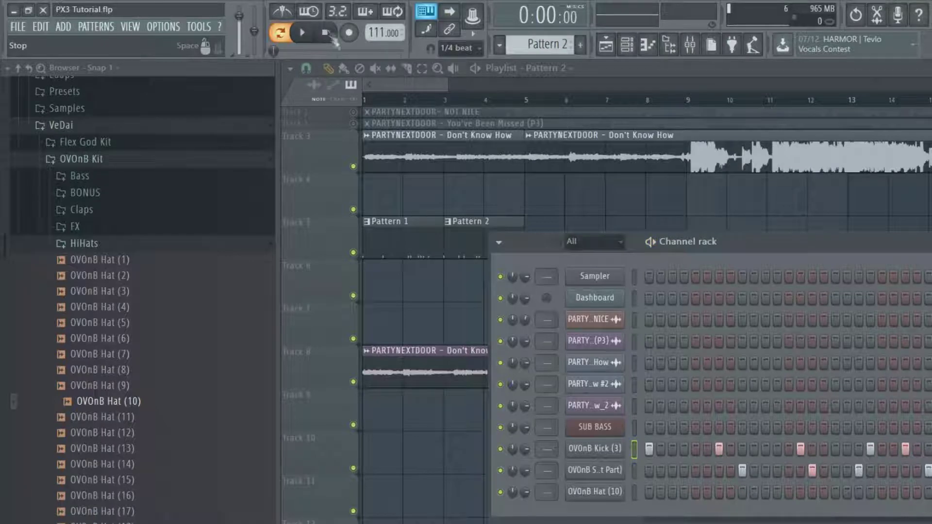
pyautogui.moveTo(680, 248); pyautogui.dragTo(591, 193)
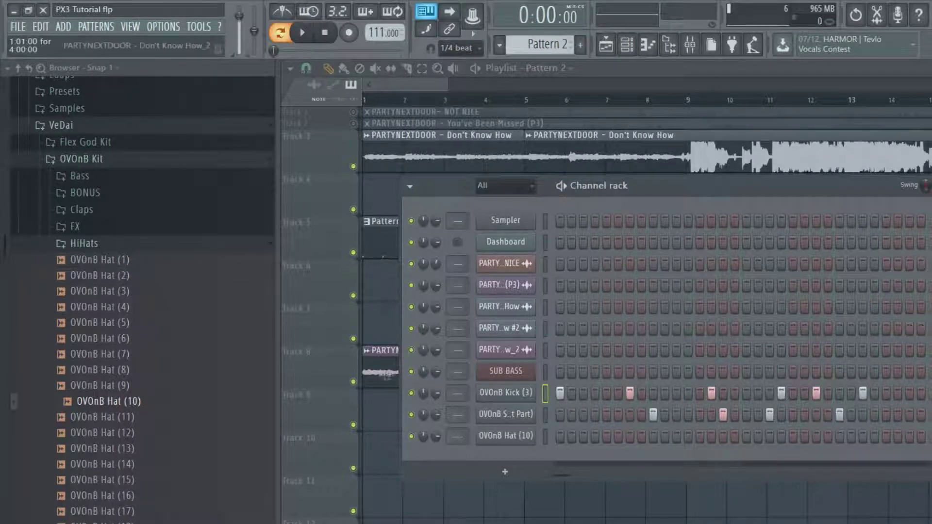
pyautogui.moveTo(608, 190); pyautogui.dragTo(515, 194)
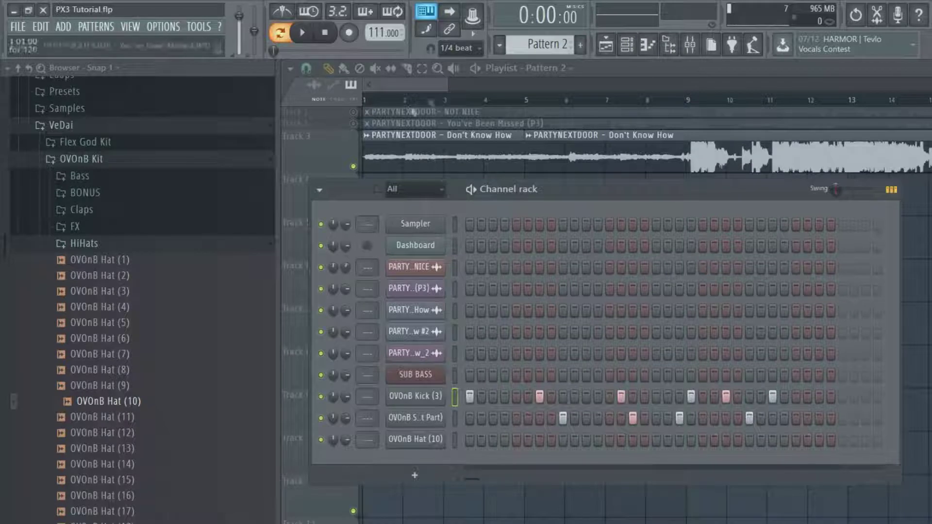
pyautogui.scroll(1, 524, 46)
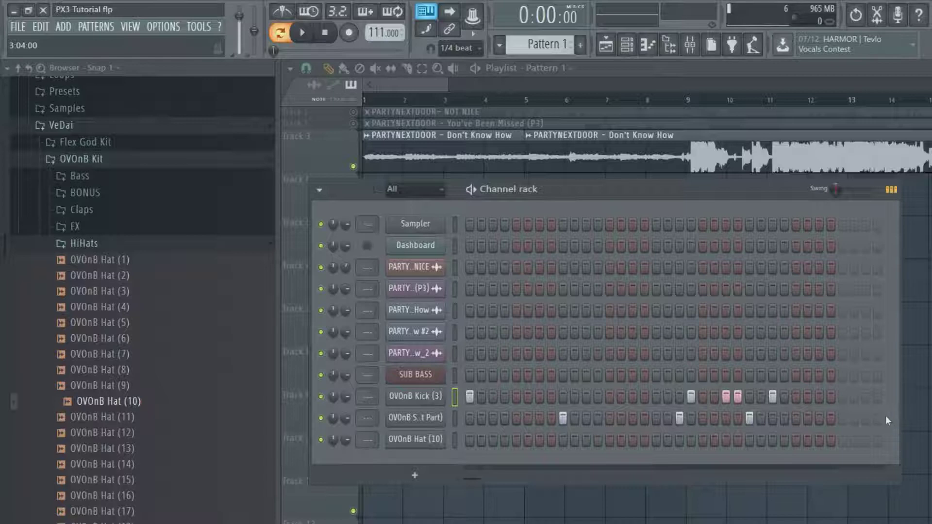
pyautogui.scroll(-1, 543, 45)
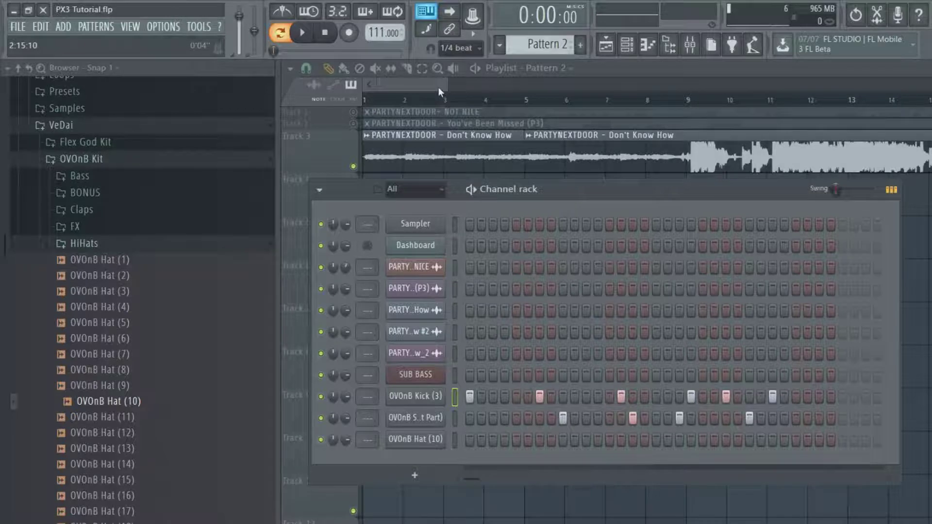
# Hide the channel rack and replay the reference song from bar 9 in the playlist
pyautogui.press('F6')
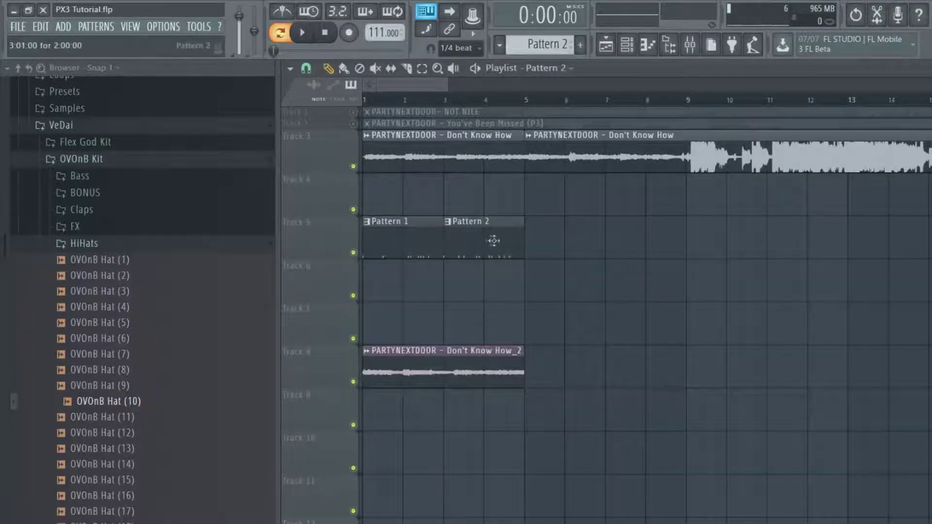
pyautogui.click(688, 98)
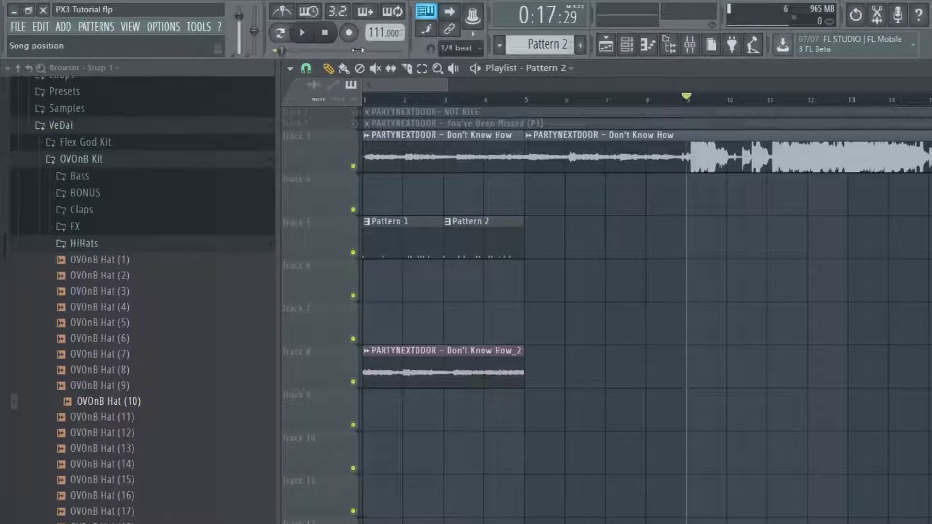
pyautogui.click(304, 38)
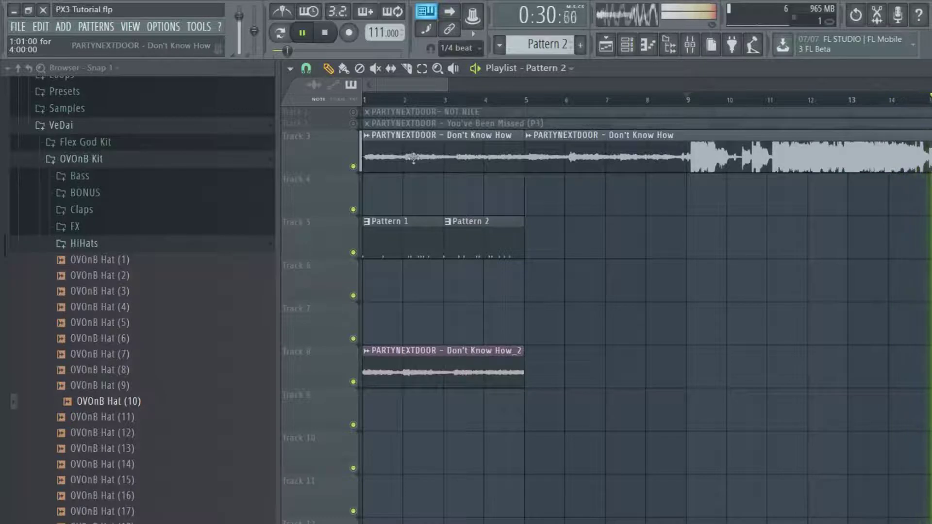
pyautogui.click(326, 34)
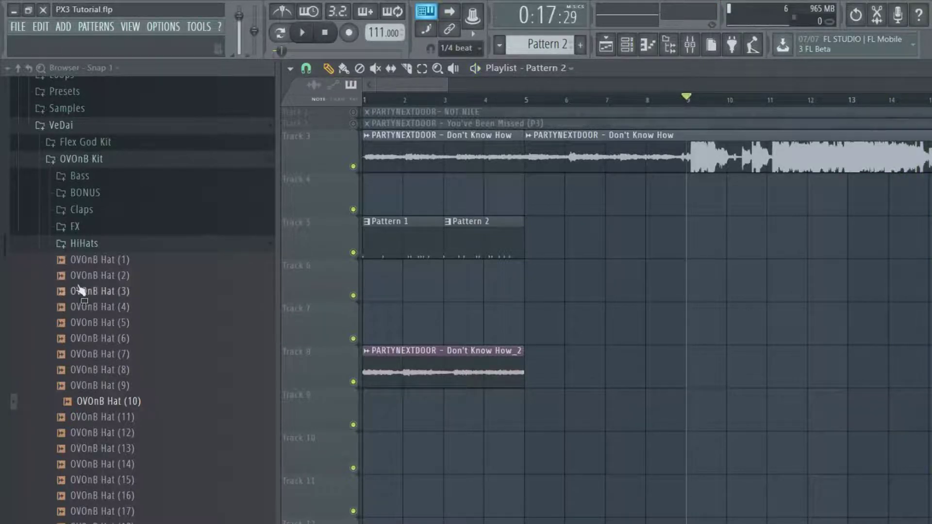
# Look through the HiHats samples, show the channel rack and open the OVOnB Kit's Open Hats folder
pyautogui.scroll(-2, 84, 295)
pyautogui.scroll(-4, 126, 343)
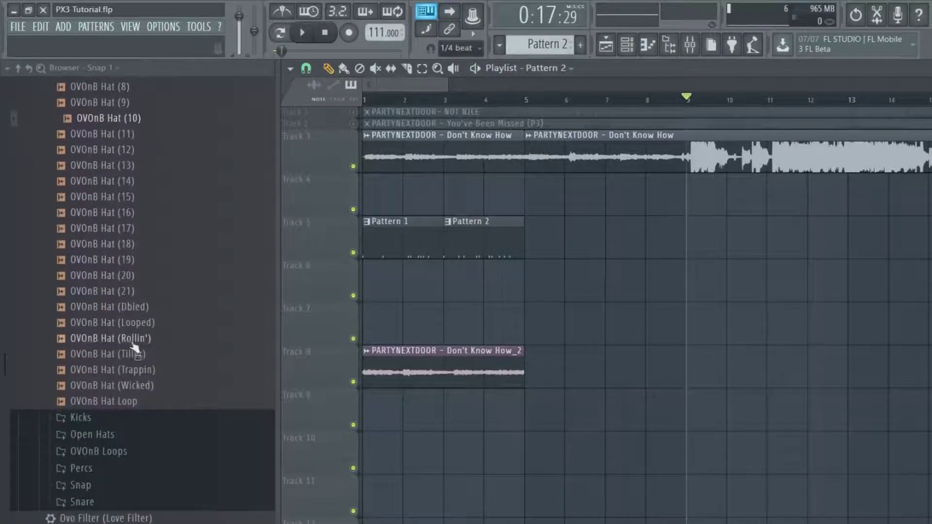
pyautogui.scroll(-2, 158, 337)
pyautogui.scroll(2, 161, 335)
pyautogui.click(626, 46)
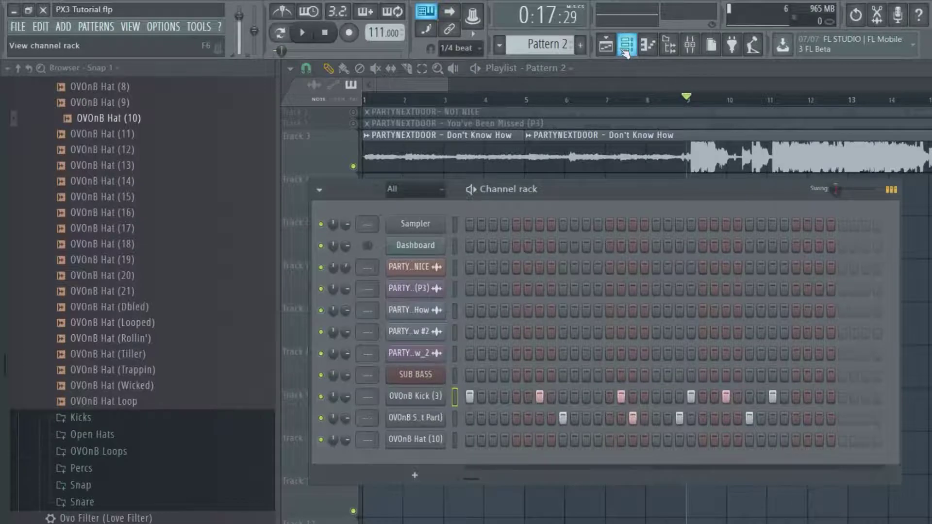
pyautogui.click(129, 435)
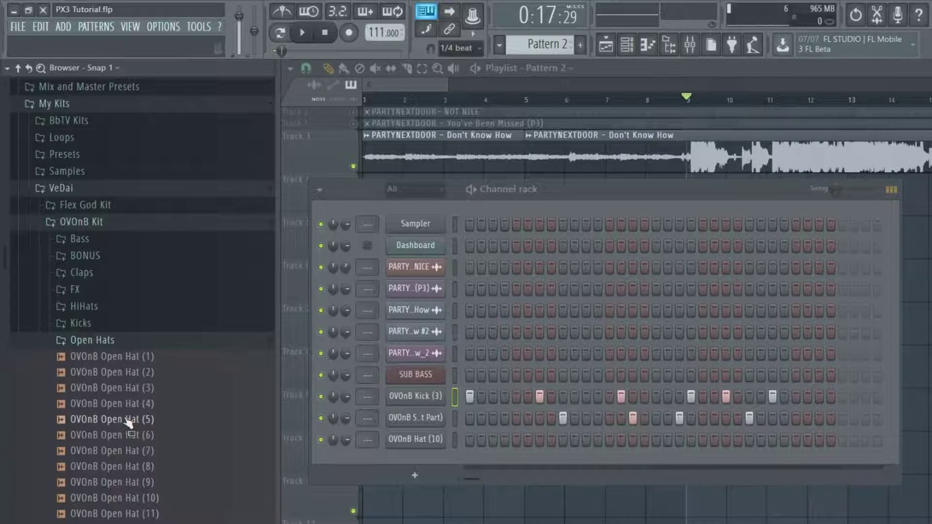
# Add the OVOnB Open Hat (2) sample as a new channel above OVOnB Hat (10) and normalize it
pyautogui.moveTo(127, 420); pyautogui.dragTo(423, 438)
pyautogui.click(423, 437)
pyautogui.click(596, 348)
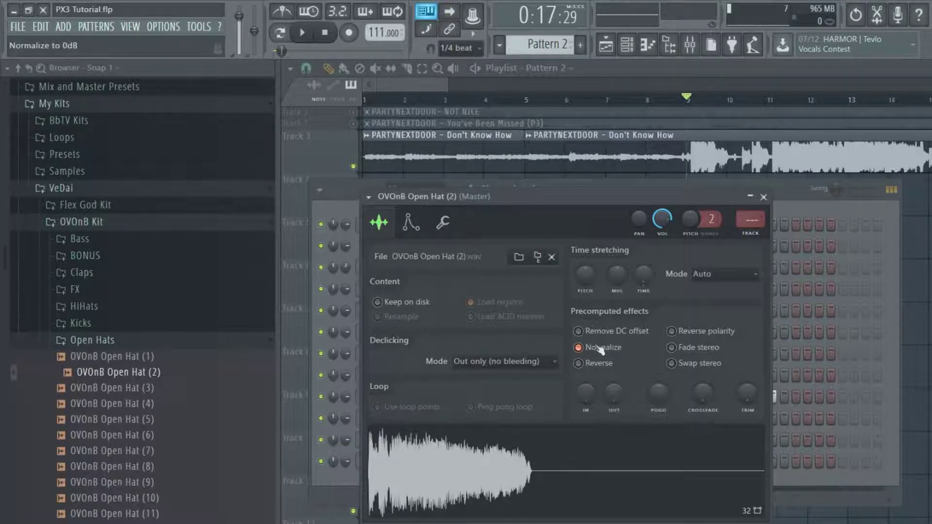
pyautogui.click(342, 192)
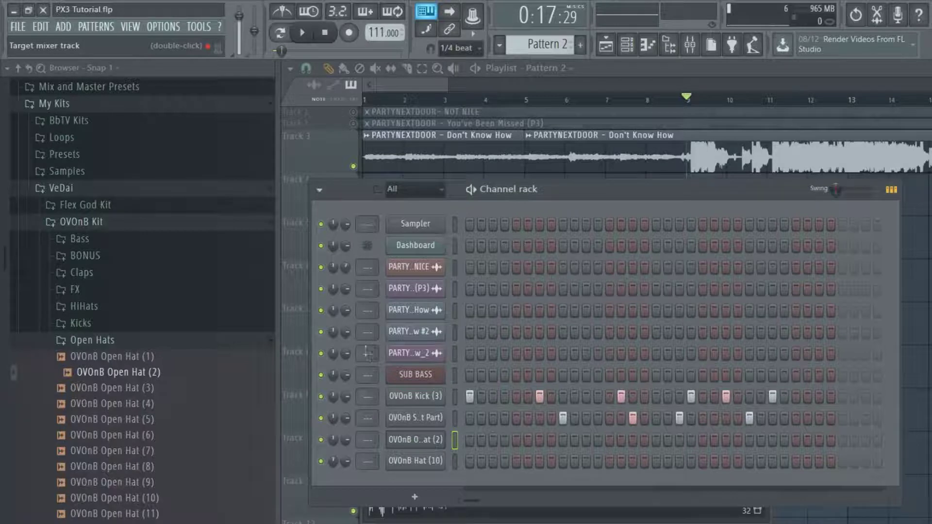
pyautogui.moveTo(111, 372); pyautogui.dragTo(435, 206)
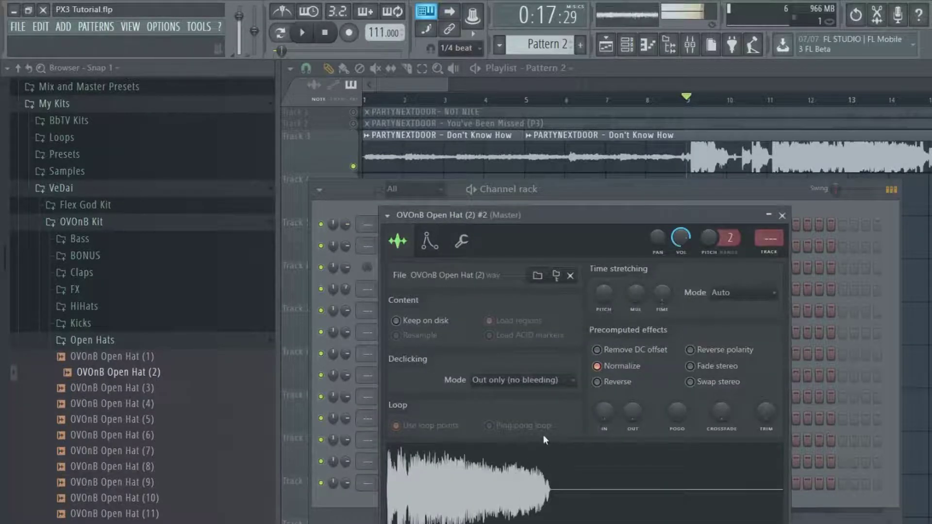
pyautogui.click(782, 215)
pyautogui.rightClick(391, 221)
pyautogui.click(461, 357)
pyautogui.click(591, 322)
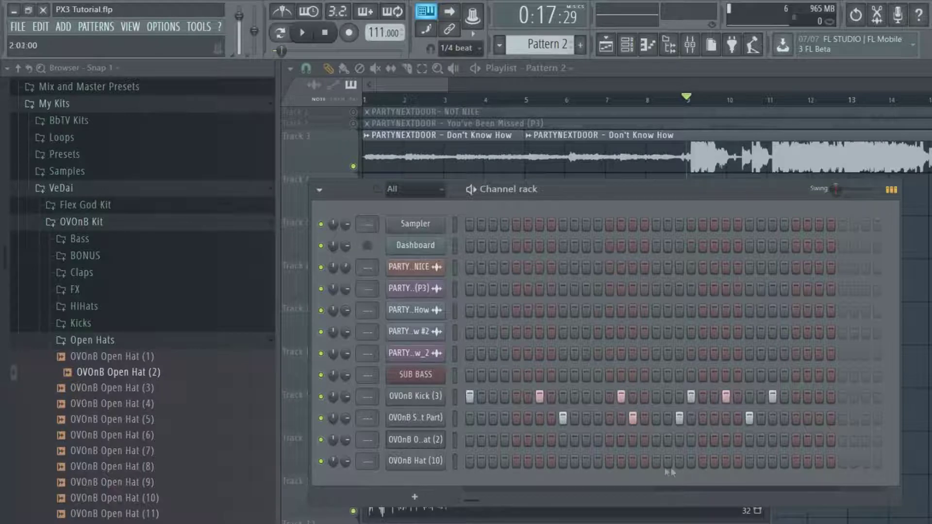
# Try an OVOnB Hat (10) hit on step 25 of Pattern 2 and replay the reference song from bar 9
pyautogui.click(750, 461)
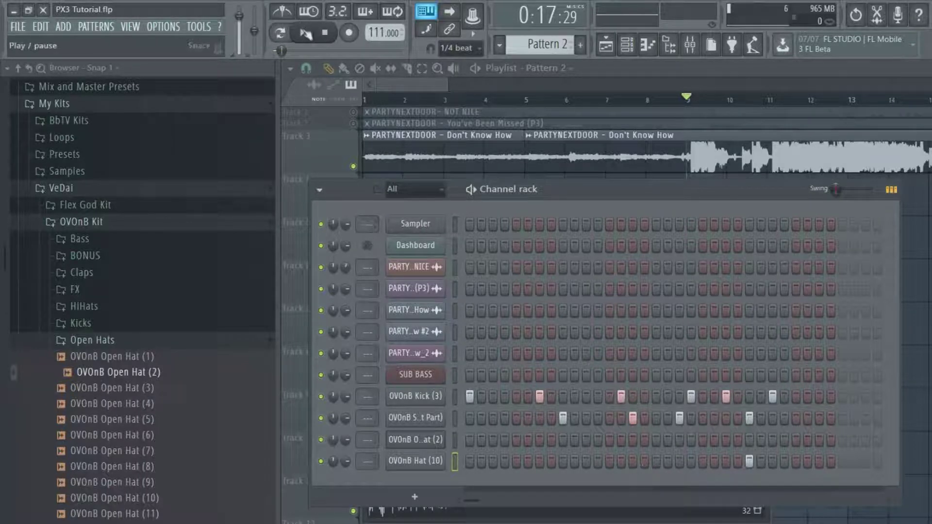
pyautogui.click(683, 100)
pyautogui.click(311, 34)
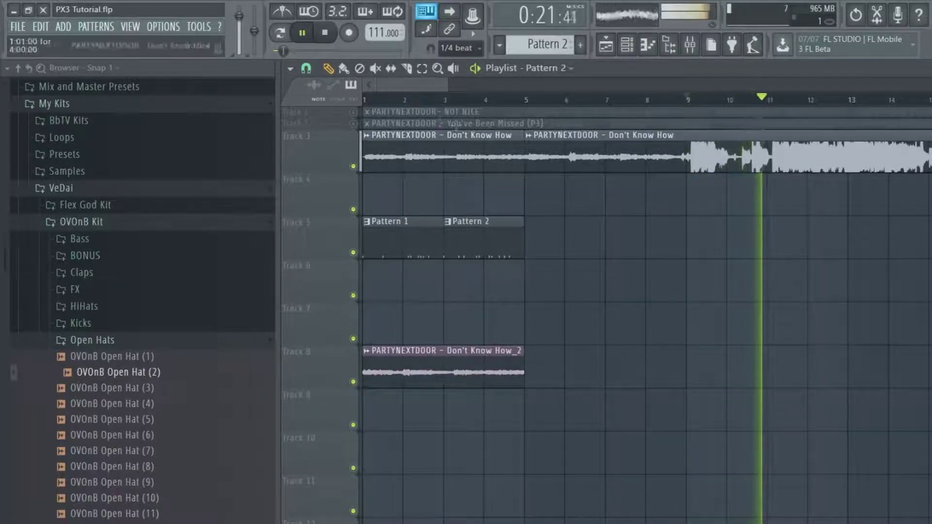
pyautogui.press('space')
# Bring back the playlist and channel rack, try an OVOnB Hat (10) hit on step 13 and play back Pattern 2
pyautogui.click(669, 47)
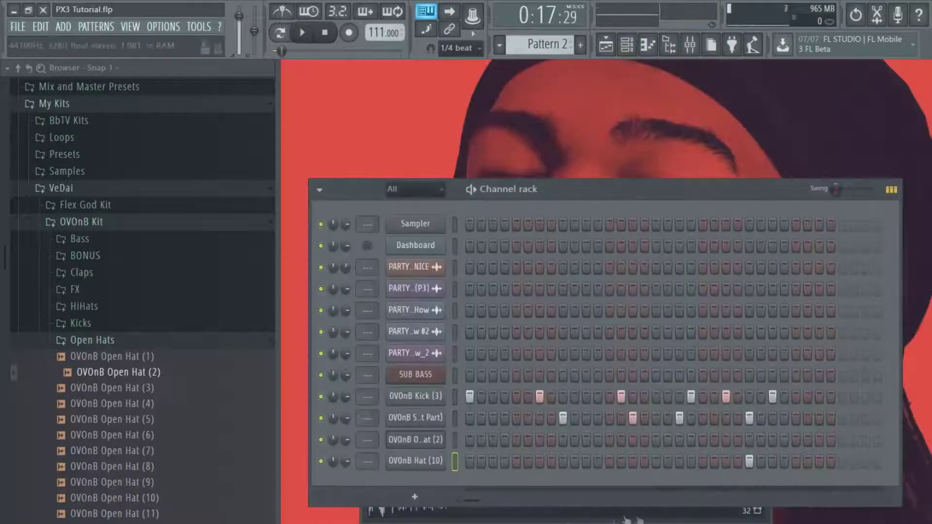
pyautogui.click(627, 46)
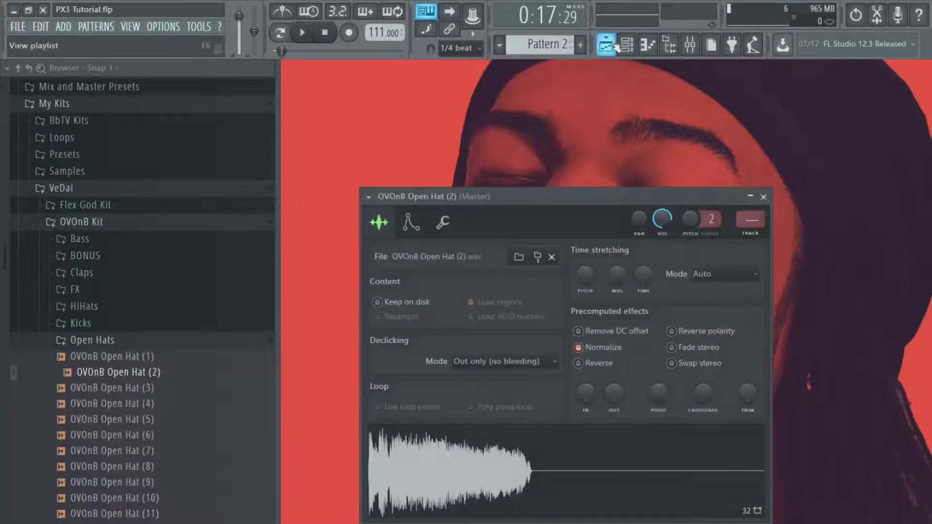
pyautogui.click(609, 47)
pyautogui.click(626, 47)
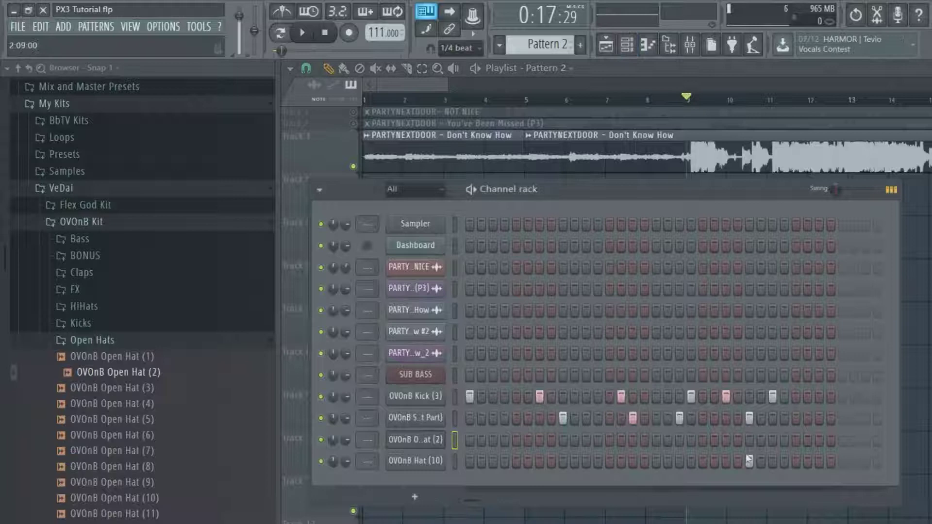
pyautogui.click(609, 461)
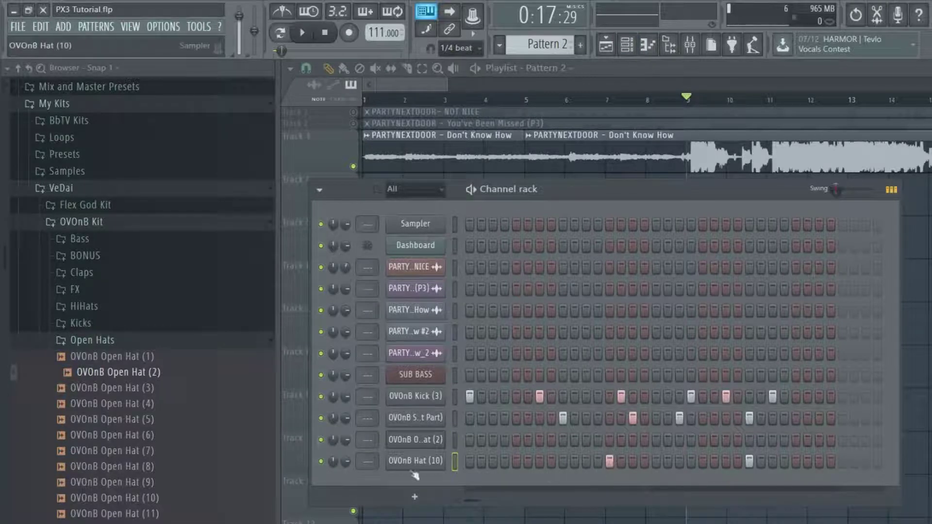
pyautogui.click(302, 32)
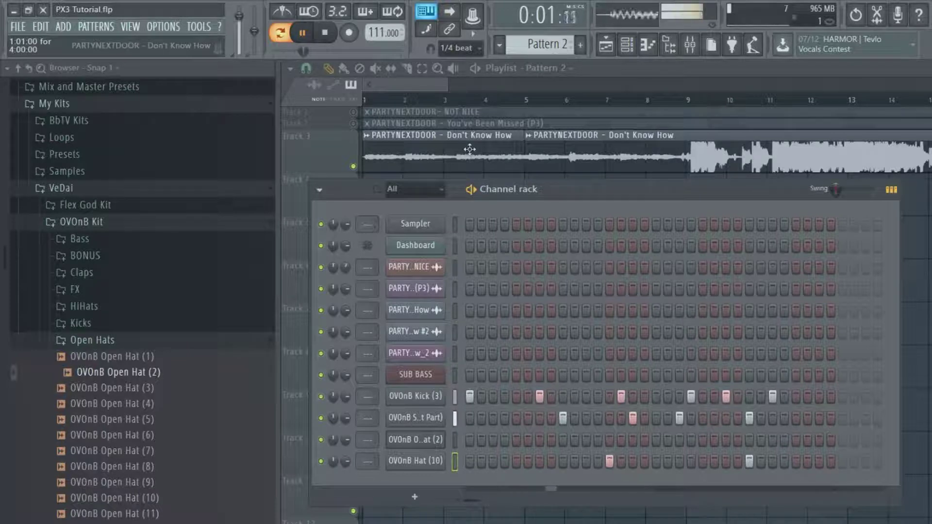
pyautogui.click(325, 33)
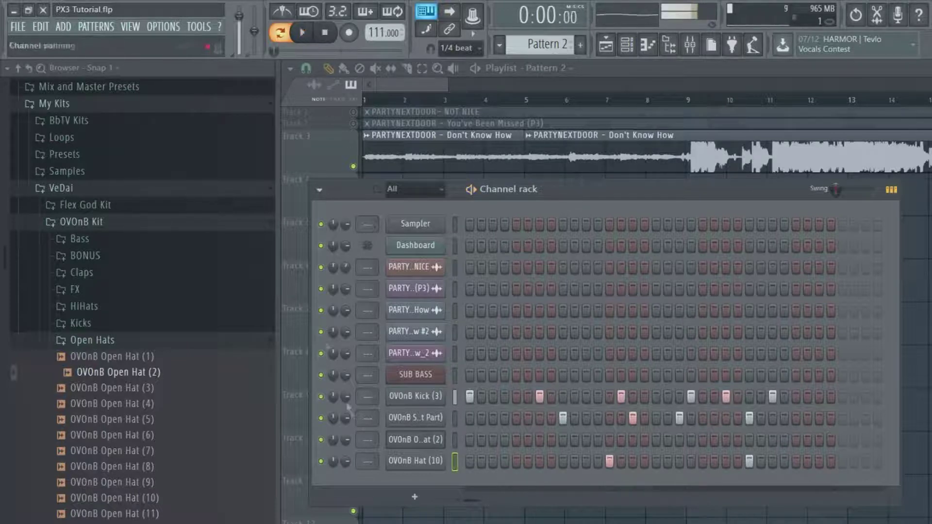
# Place OVOnB Open Hat (2) hits on steps 13 and 25 of Pattern 2 and remove the OVOnB Hat (10) hits from those steps
pyautogui.click(416, 460)
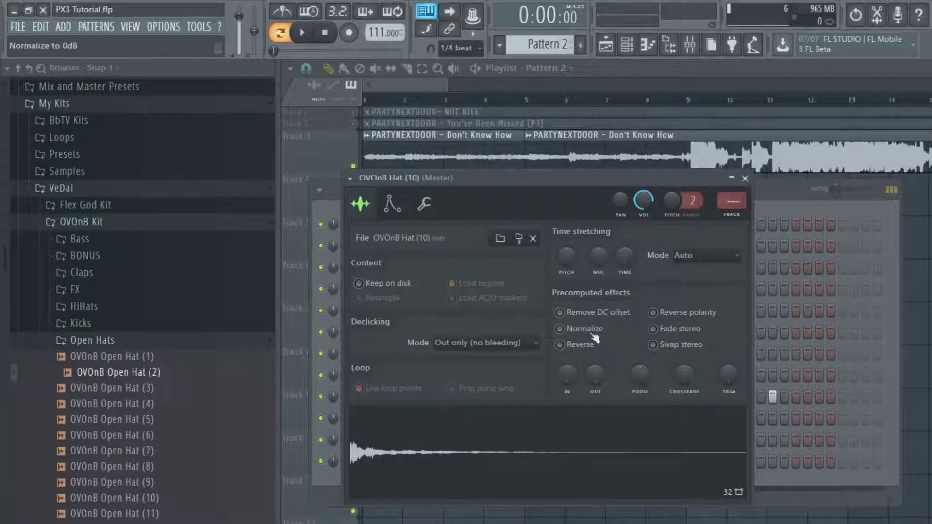
pyautogui.click(745, 178)
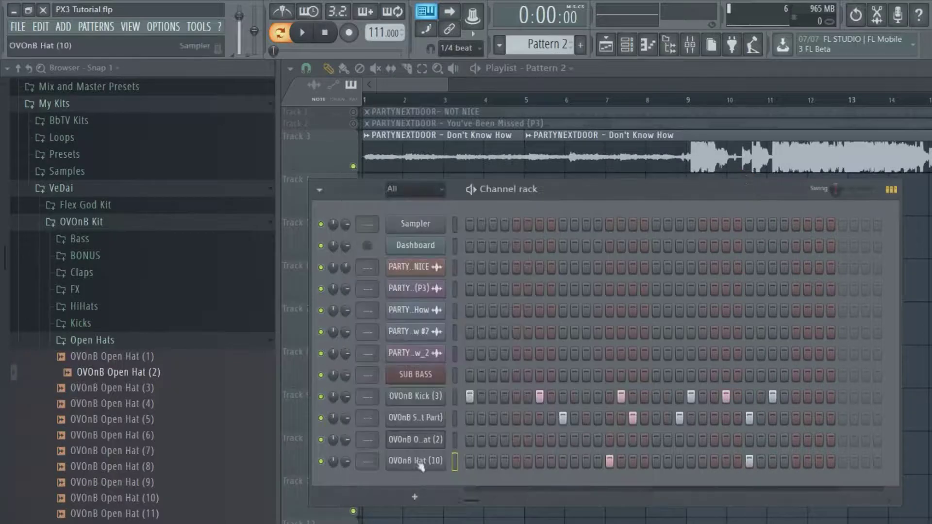
pyautogui.click(417, 439)
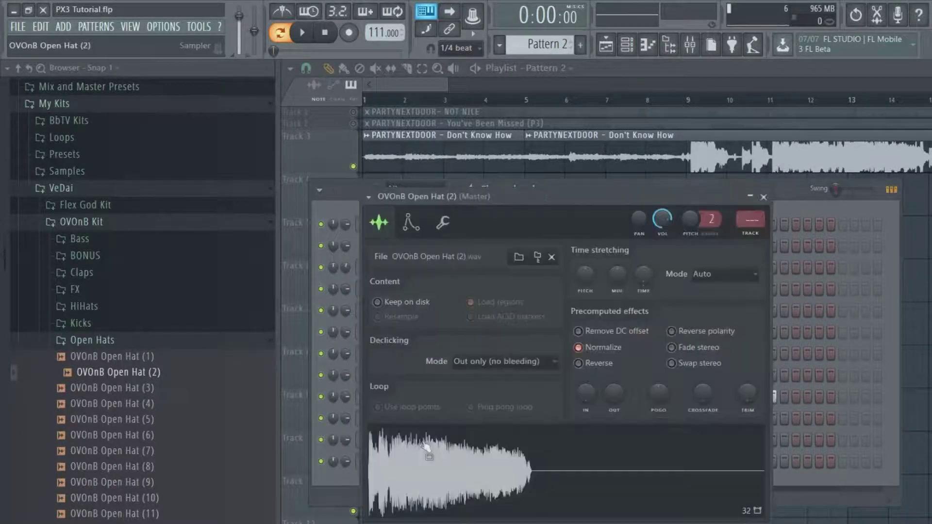
pyautogui.click(768, 199)
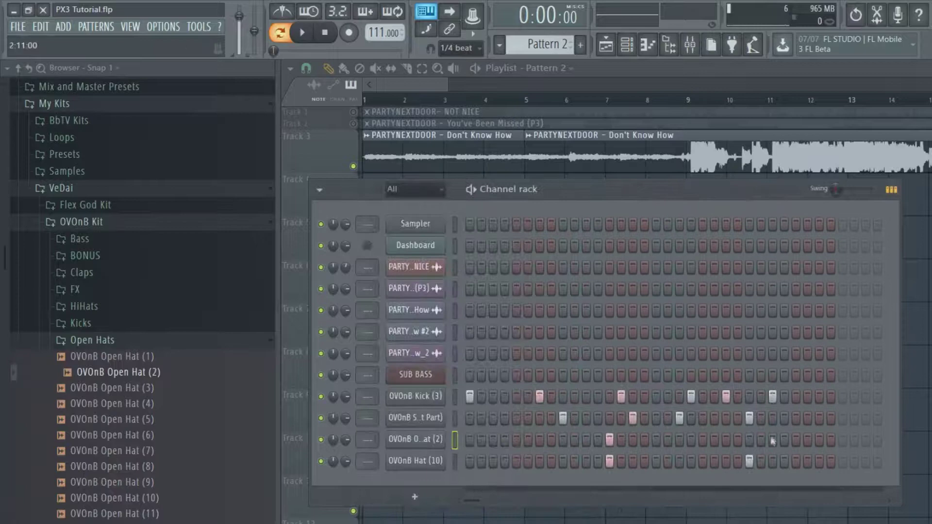
pyautogui.rightClick(748, 461)
pyautogui.rightClick(609, 461)
# Lower the OVOnB Open Hat (2) channel's volume to about 45% while playing back Pattern 2
pyautogui.moveTo(346, 438); pyautogui.dragTo(347, 450)
pyautogui.click(302, 33)
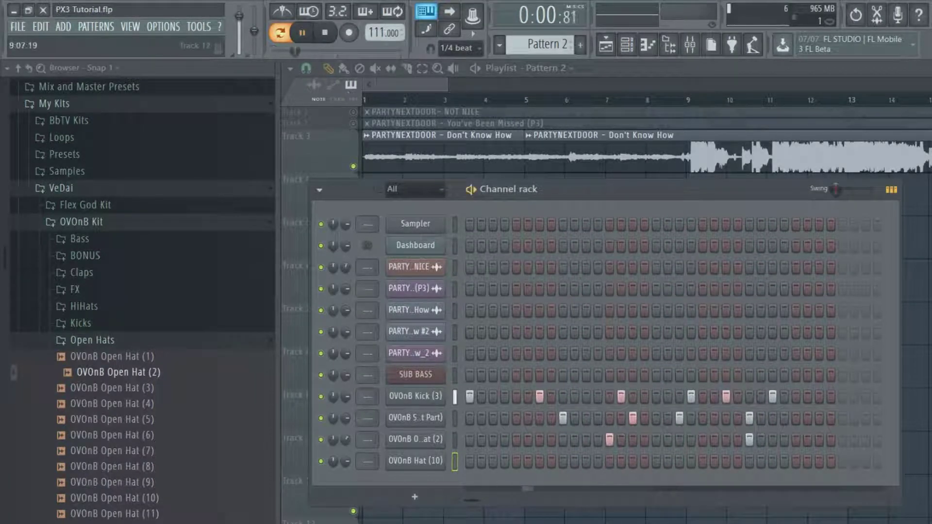
pyautogui.hotkey('alt', 'Tab')
pyautogui.hotkey('alt', 'Tab')
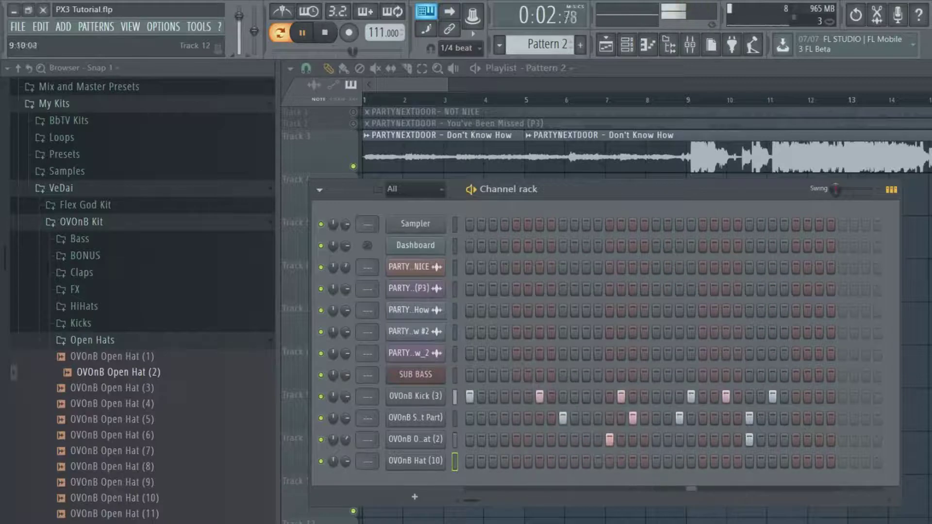
pyautogui.moveTo(345, 440); pyautogui.dragTo(345, 442)
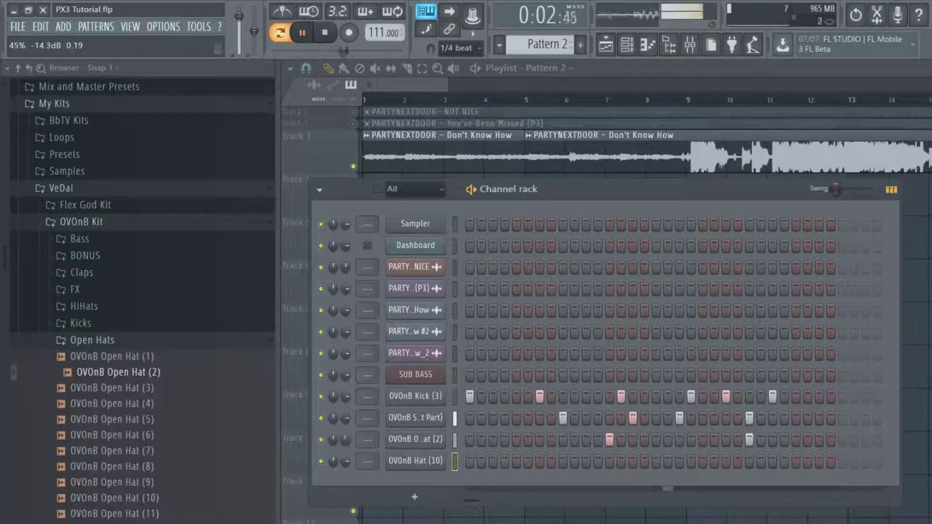
pyautogui.moveTo(345, 444); pyautogui.dragTo(348, 443)
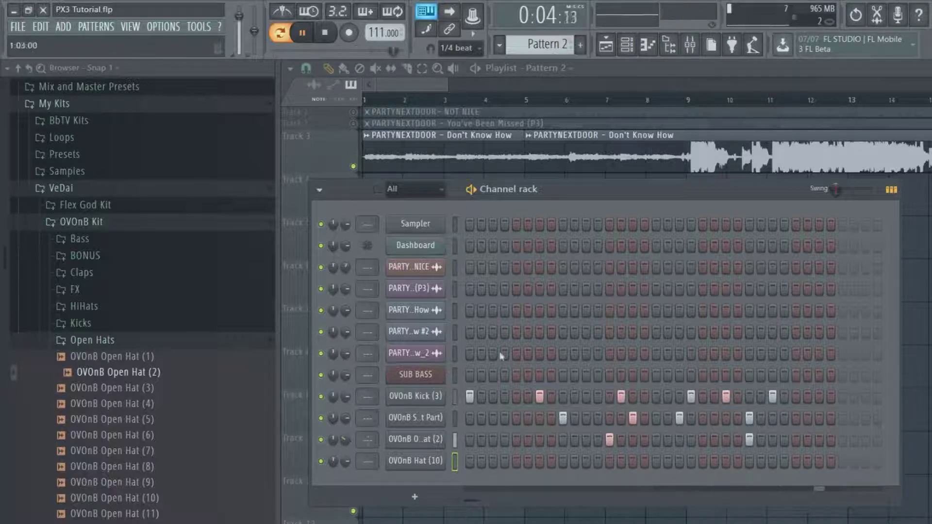
# Put an OVOnB Open Hat (2) hit only on step 25 of Pattern 1, and keep the one on step 13 in Pattern 2
pyautogui.rightClick(610, 440)
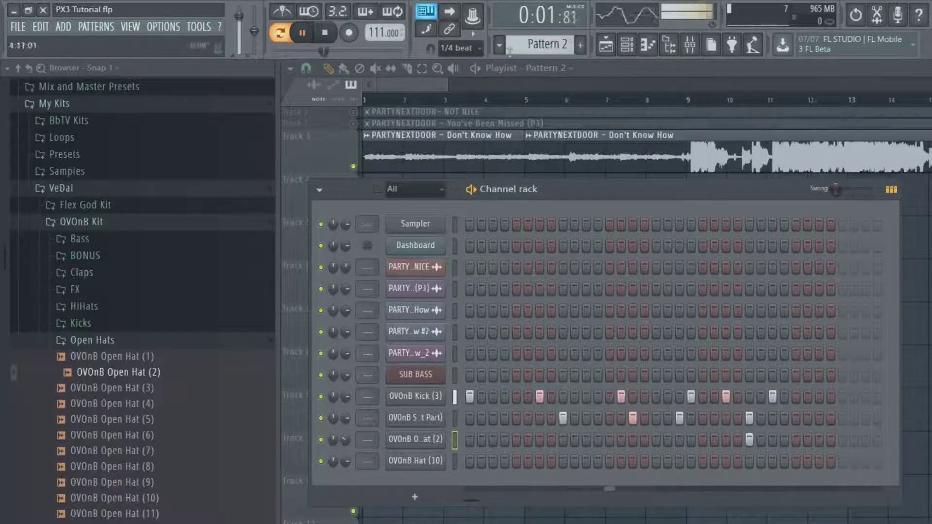
pyautogui.moveTo(517, 45); pyautogui.dragTo(517, 53)
pyautogui.click(609, 439)
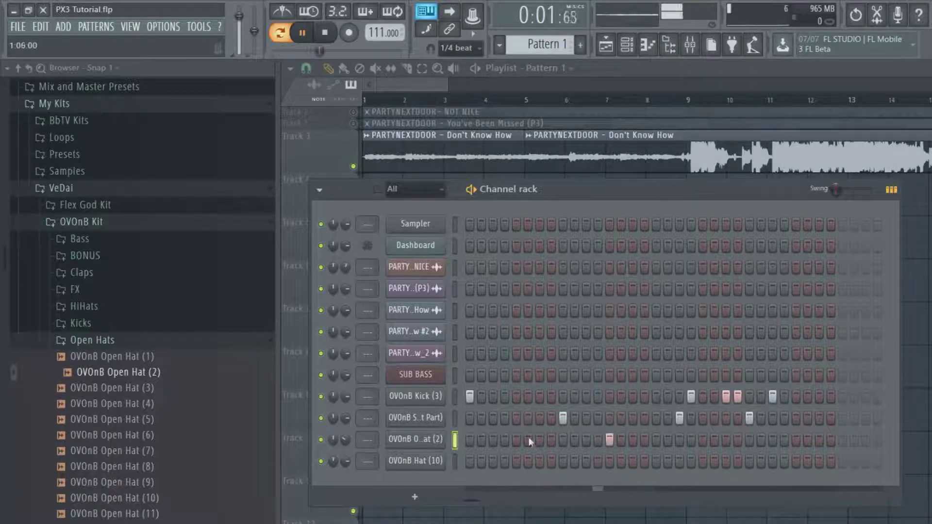
pyautogui.press('space')
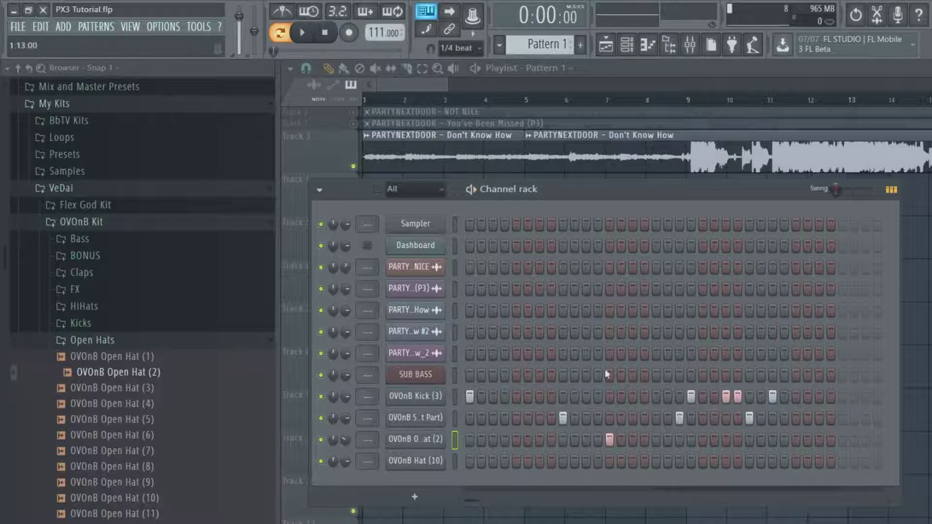
pyautogui.click(750, 441)
pyautogui.rightClick(609, 441)
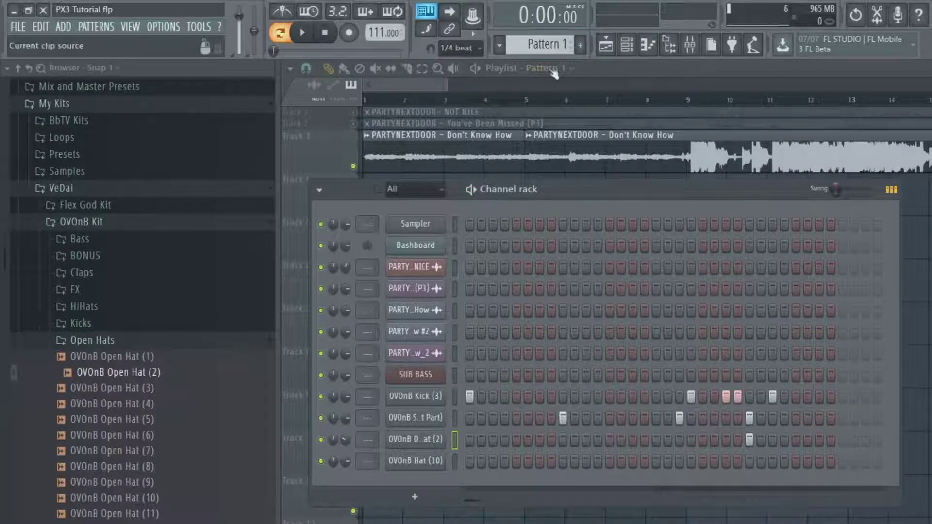
pyautogui.moveTo(536, 47); pyautogui.dragTo(539, 44)
pyautogui.click(611, 443)
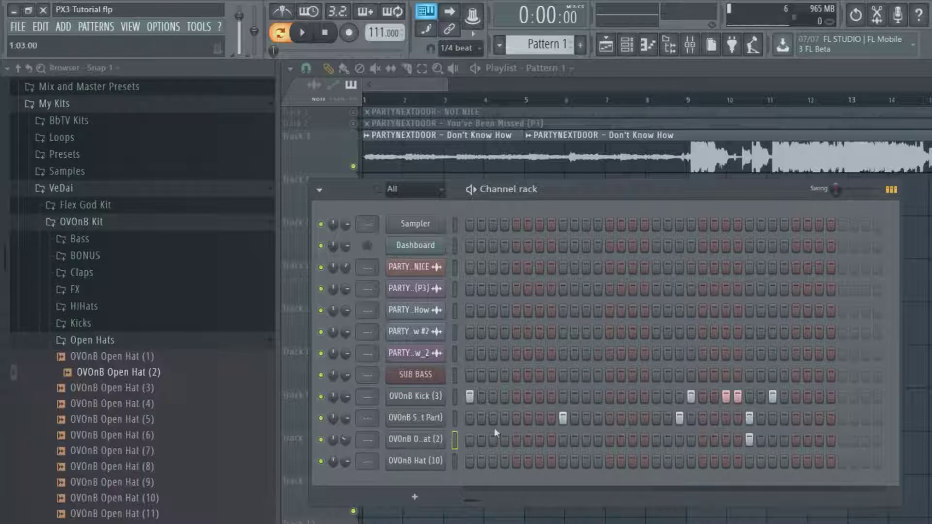
# Check the snare's sample settings, and in Pattern 2 add OVOnB Hat (10) hits on steps 1, 5, 9, 13, 17, 21, 23 and 29
pyautogui.click(428, 418)
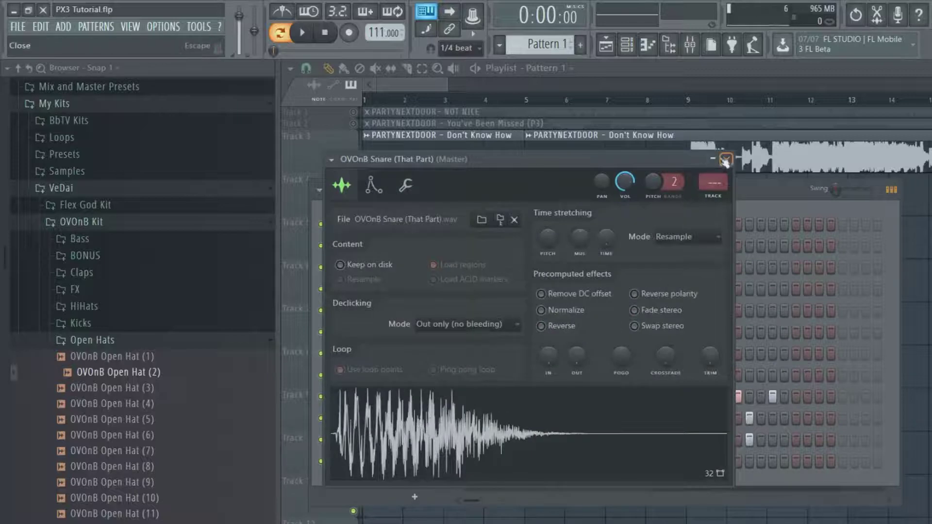
pyautogui.click(726, 160)
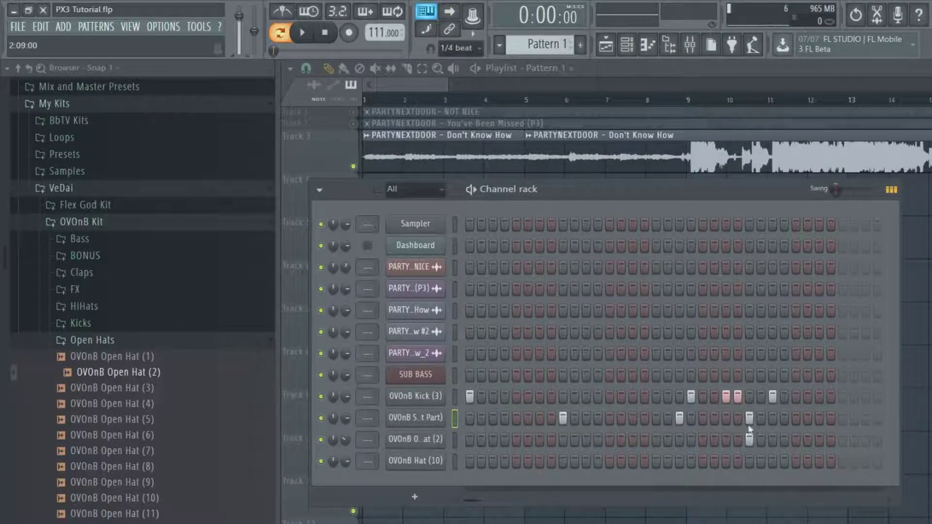
pyautogui.scroll(-1, 538, 43)
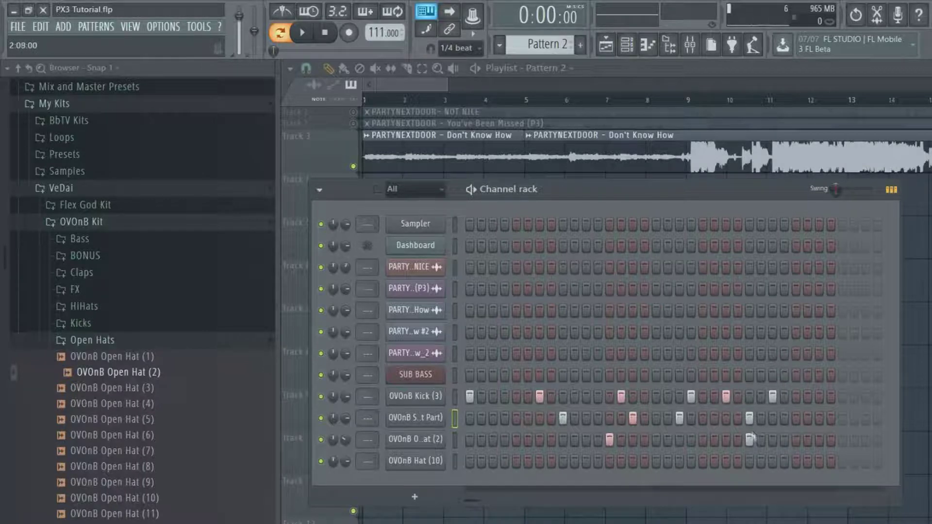
pyautogui.click(468, 461)
pyautogui.click(516, 460)
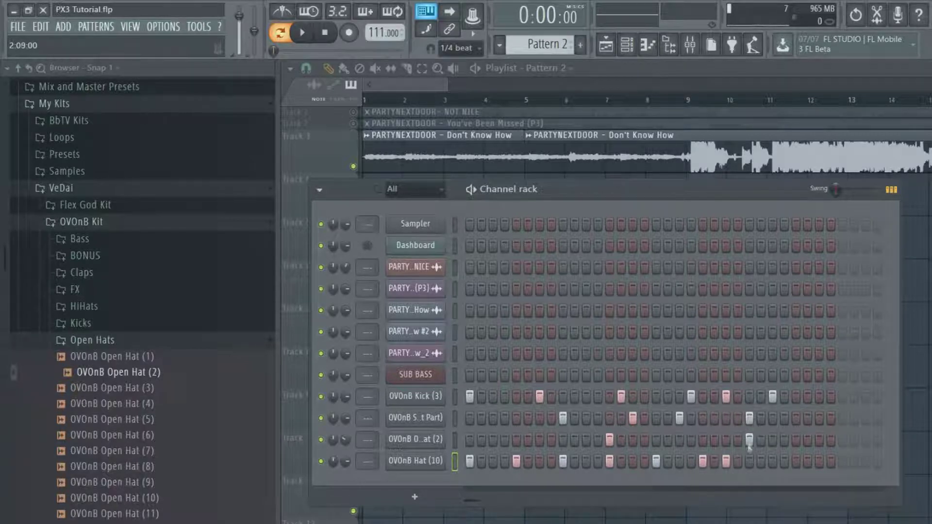
pyautogui.click(796, 461)
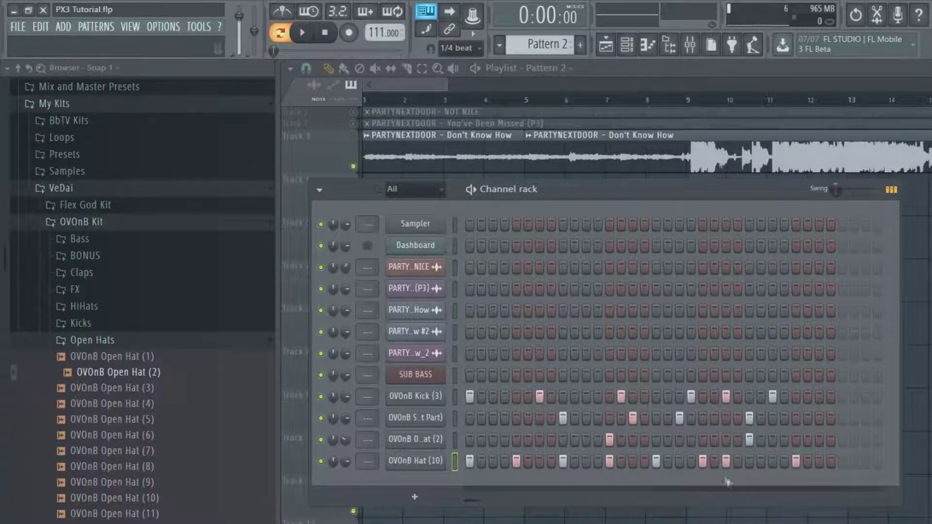
# In Pattern 2's piano roll for OVOnB Hat (10), lengthen the C5 note on step 23 to two steps and select it
pyautogui.rightClick(426, 461)
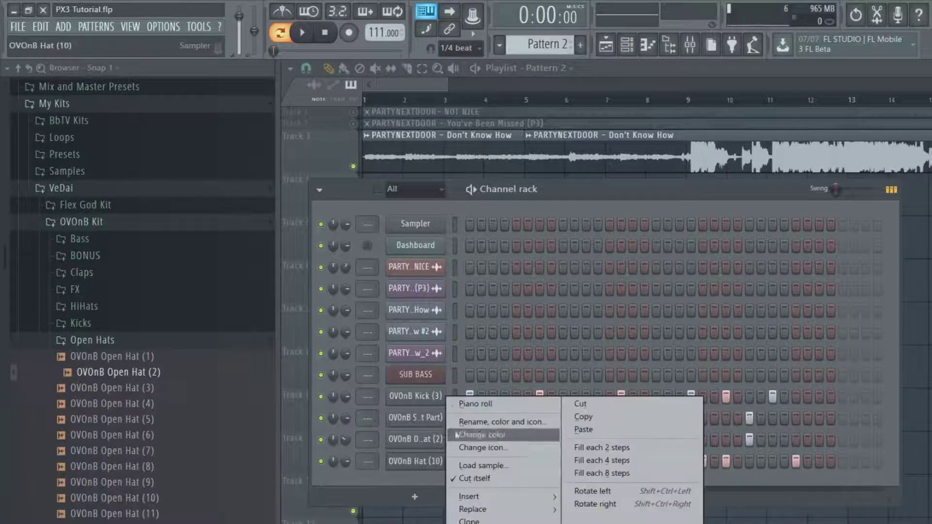
pyautogui.click(459, 406)
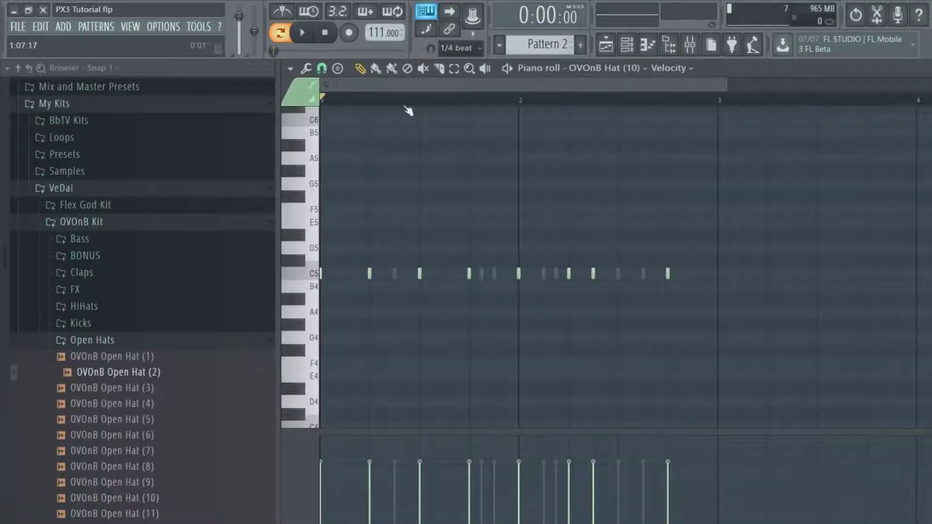
pyautogui.scroll(3, 405, 104)
pyautogui.moveTo(405, 86); pyautogui.dragTo(274, 90)
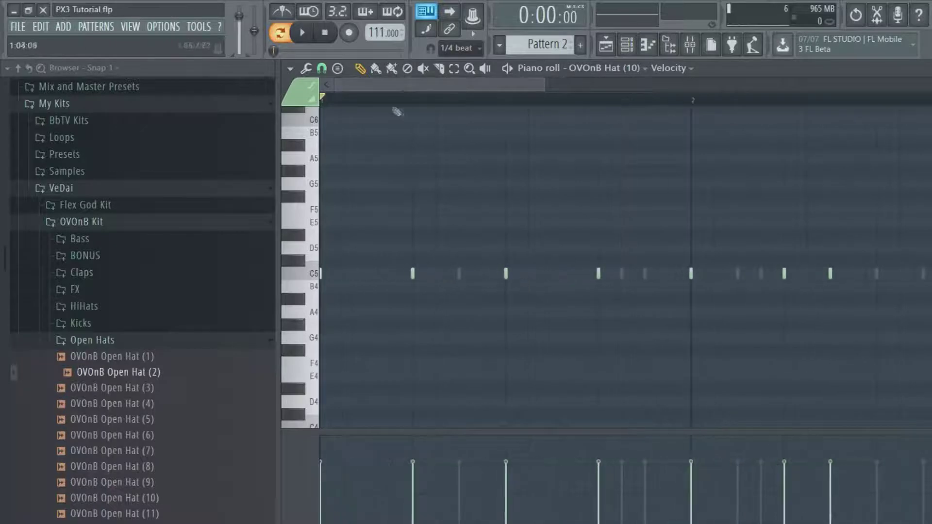
pyautogui.moveTo(544, 85); pyautogui.dragTo(702, 88)
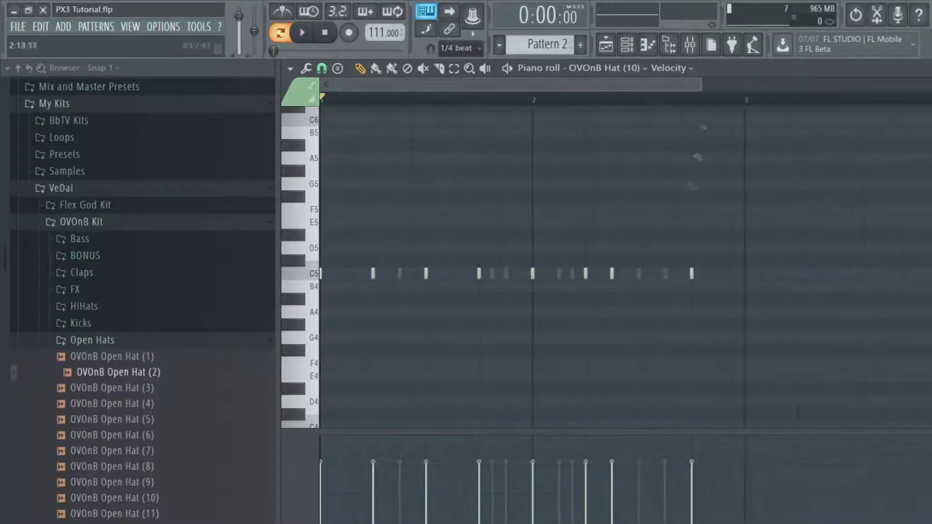
pyautogui.click(613, 274)
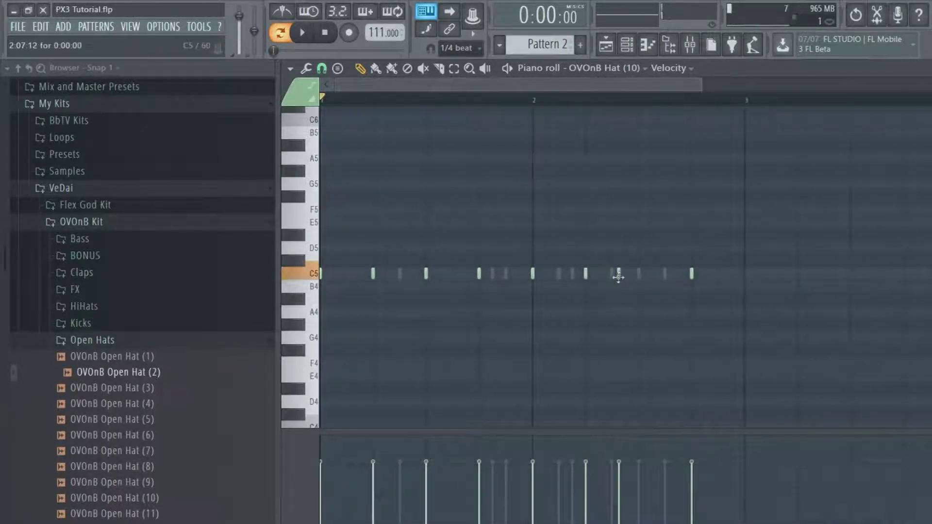
pyautogui.moveTo(624, 277); pyautogui.dragTo(635, 277)
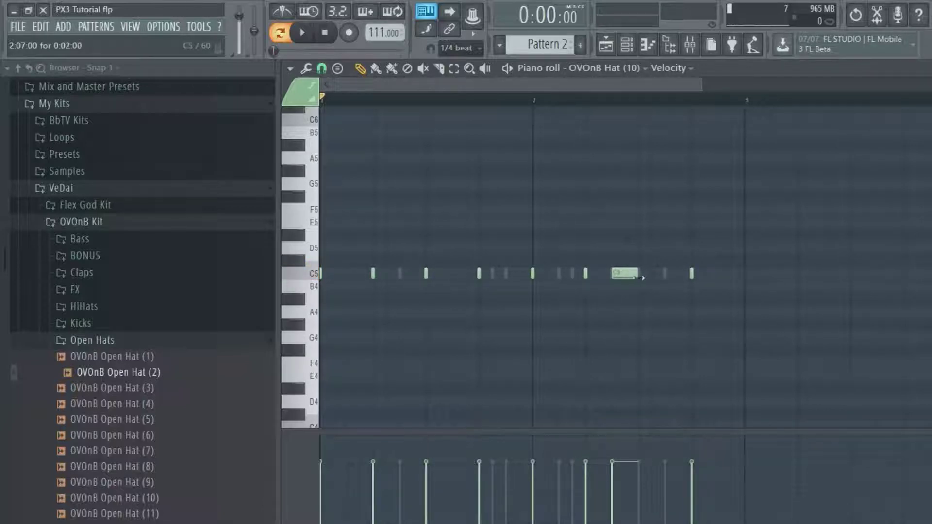
pyautogui.moveTo(645, 243); pyautogui.dragTo(609, 322)
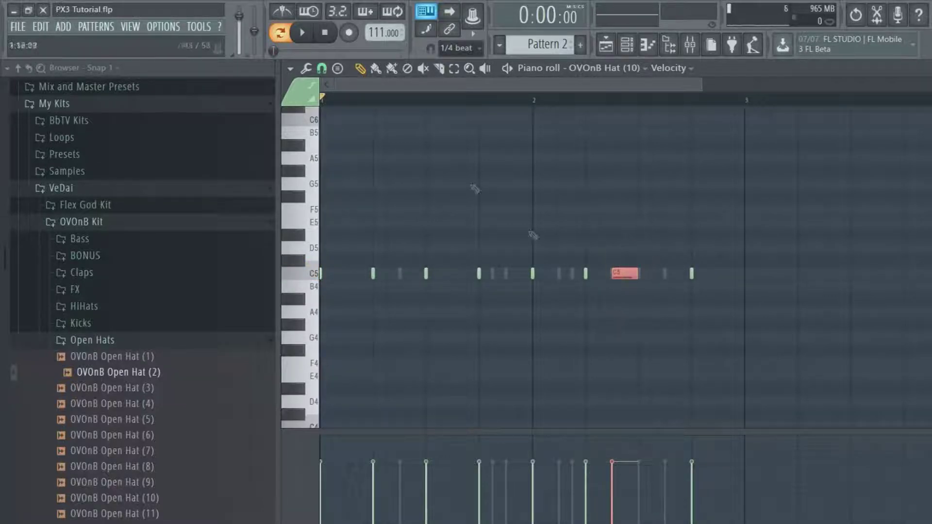
# Chop the selected two-step hat note into four equal notes
pyautogui.click(305, 70)
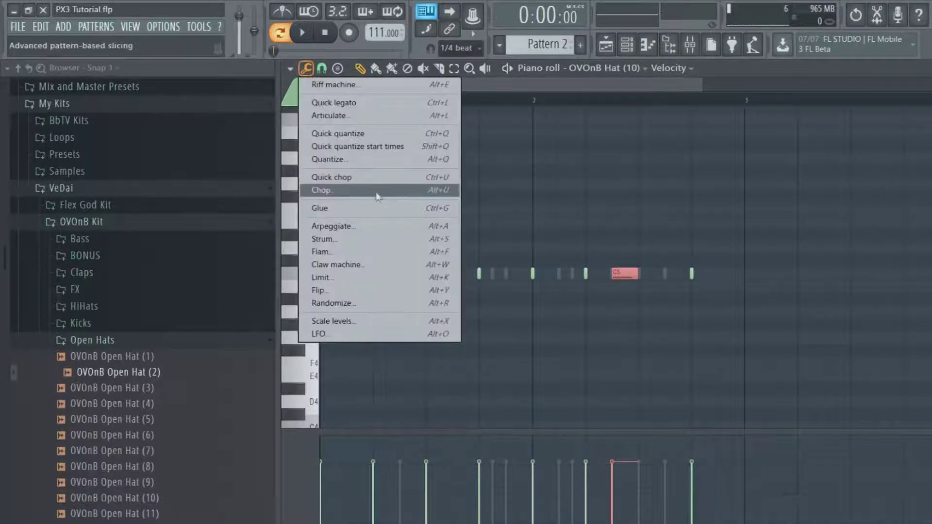
pyautogui.click(375, 194)
pyautogui.moveTo(880, 184); pyautogui.dragTo(881, 170)
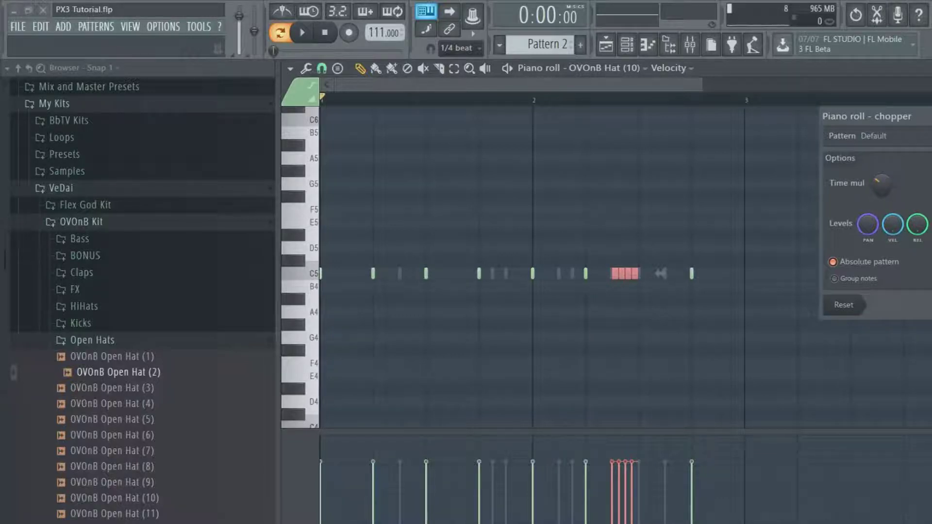
pyautogui.press('Return')
# Duplicate the four-note hat roll onto steps 31 and 32 at C5, and clear the selection
pyautogui.moveTo(607, 254); pyautogui.dragTo(654, 304)
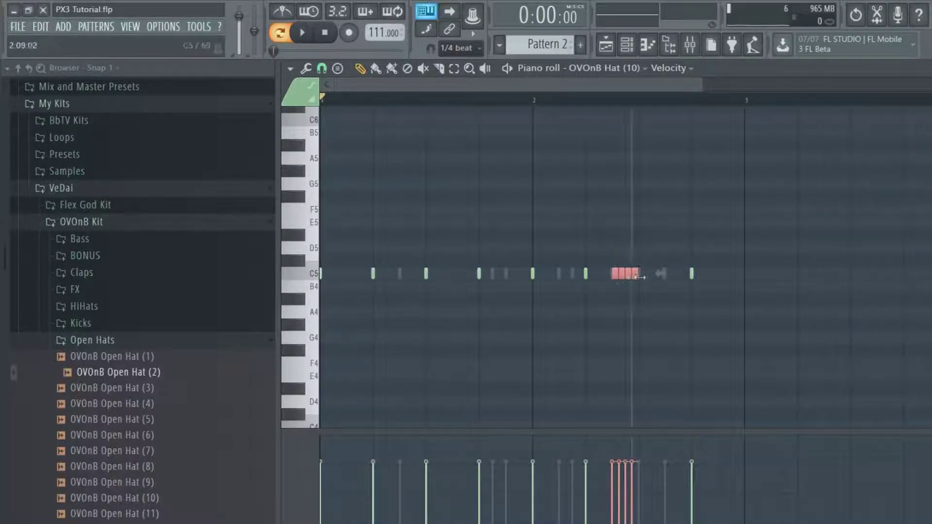
pyautogui.moveTo(621, 275)
pyautogui.mouseDown()
pyautogui.moveTo(721, 279)
pyautogui.moveTo(264, 281)
pyautogui.moveTo(730, 291)
pyautogui.mouseUp()
pyautogui.click(733, 297)
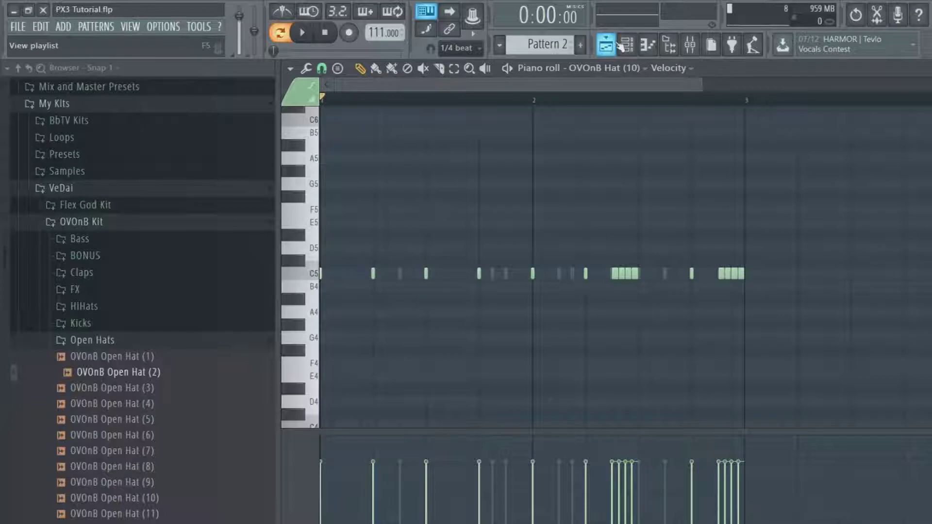
# Play back Pattern 2, add a one-step E5 hat note on step 27, and select it
pyautogui.click(310, 37)
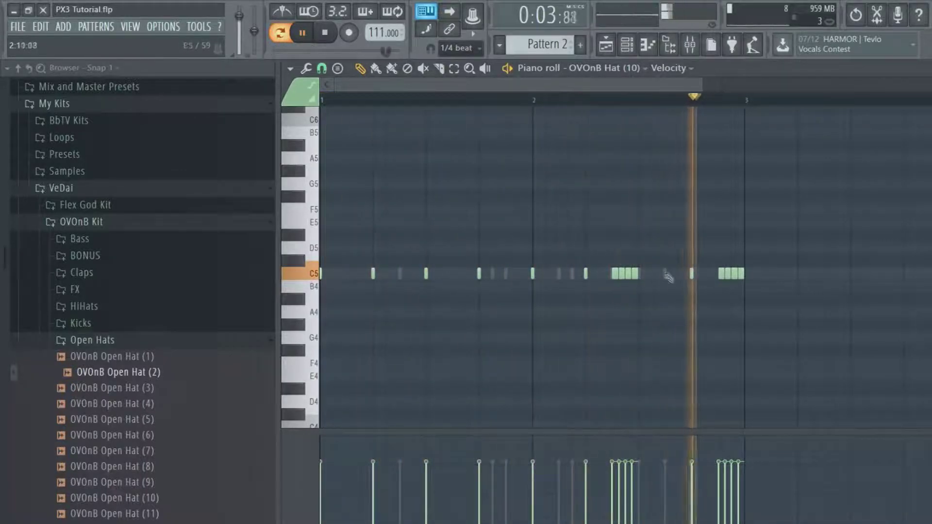
pyautogui.click(669, 223)
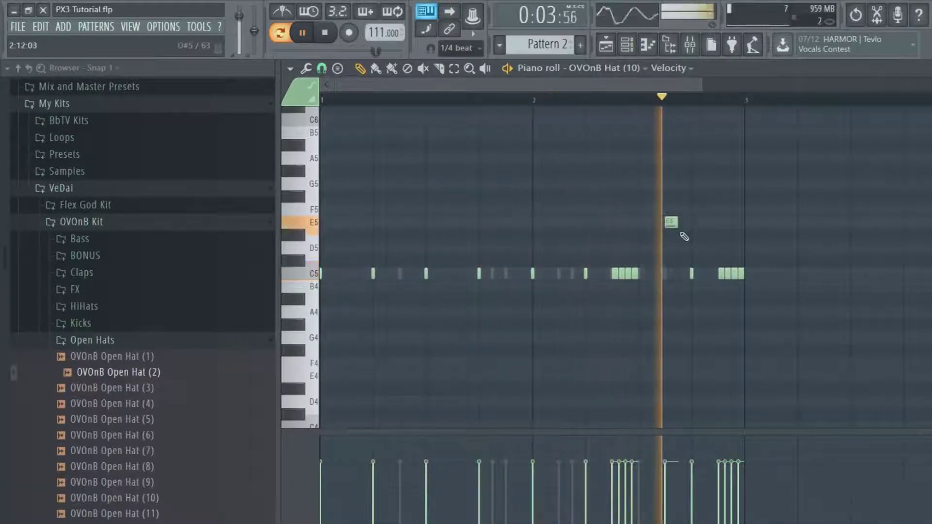
pyautogui.press('space')
pyautogui.click(454, 69)
pyautogui.click(671, 222)
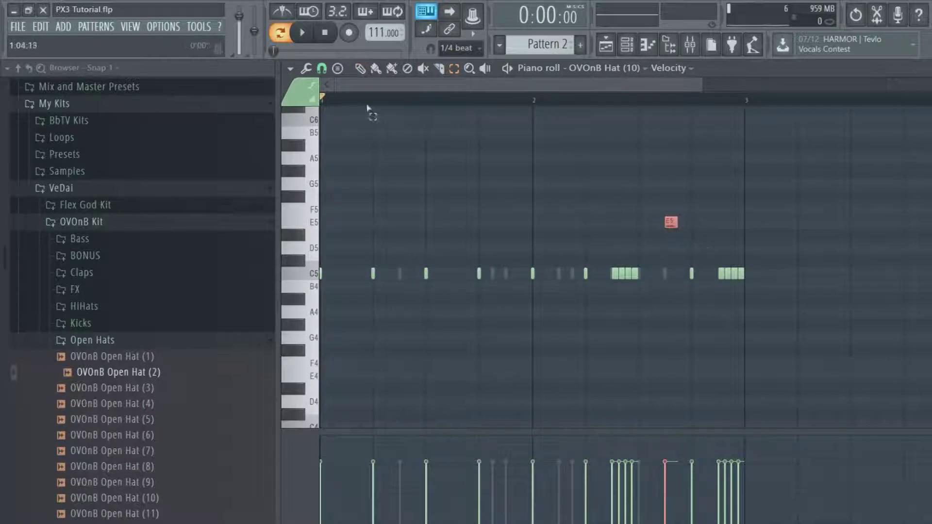
# Chop the E5 note on step 27 into four equal short notes and deselect them
pyautogui.click(305, 68)
pyautogui.click(353, 191)
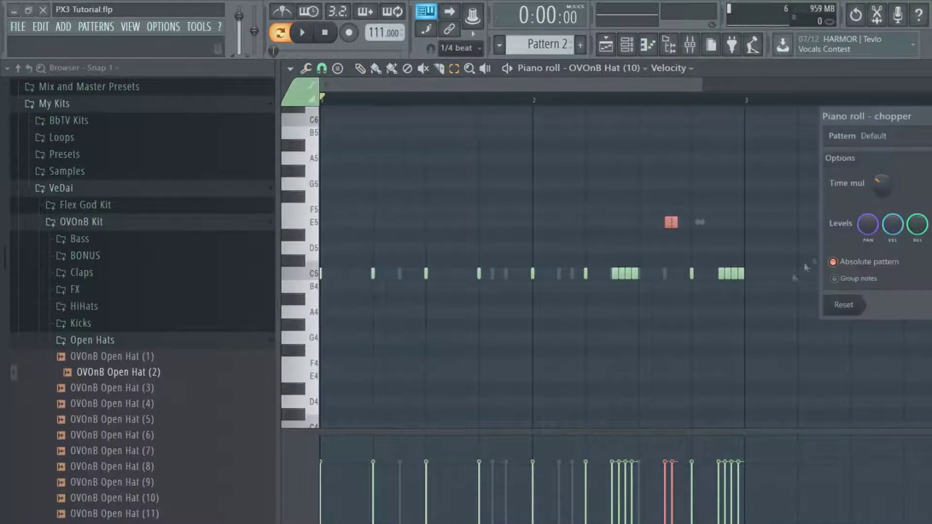
pyautogui.moveTo(876, 184); pyautogui.dragTo(876, 194)
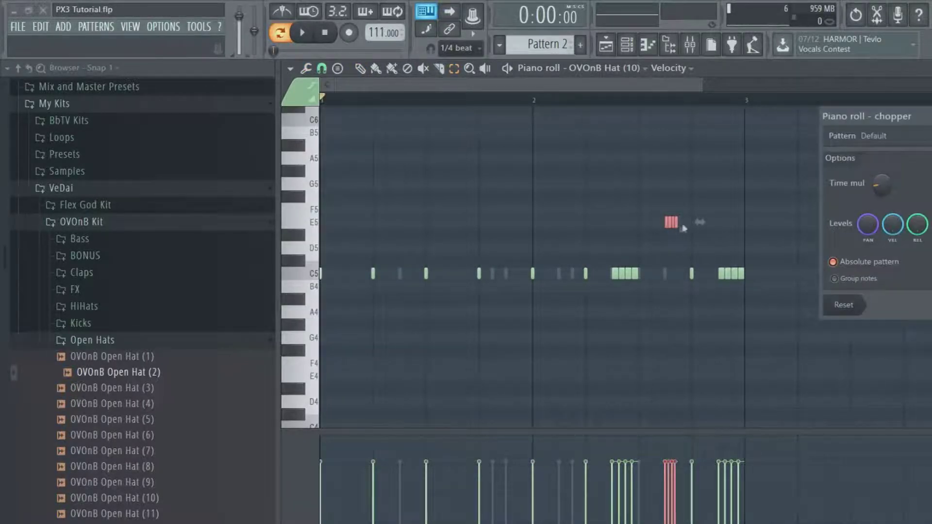
pyautogui.press('Return')
pyautogui.click(673, 292)
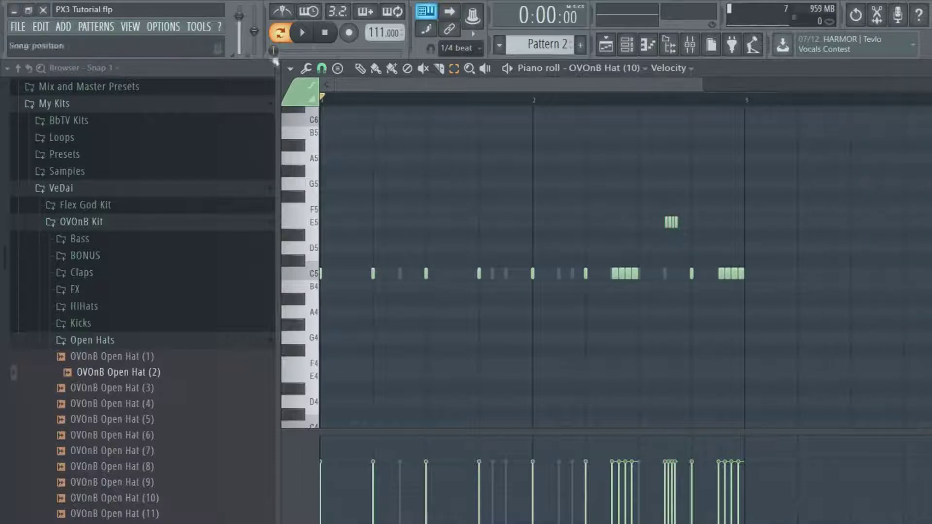
# Audition the hat at different pitches on the piano keys and look through the OVOnB Kit's HiHats folder
pyautogui.moveTo(314, 155); pyautogui.dragTo(320, 384)
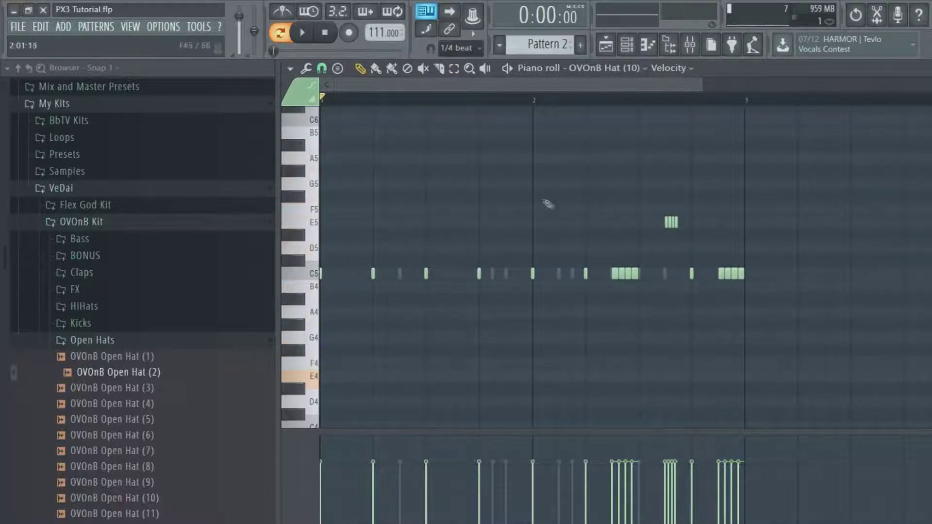
pyautogui.moveTo(315, 184); pyautogui.dragTo(328, 287)
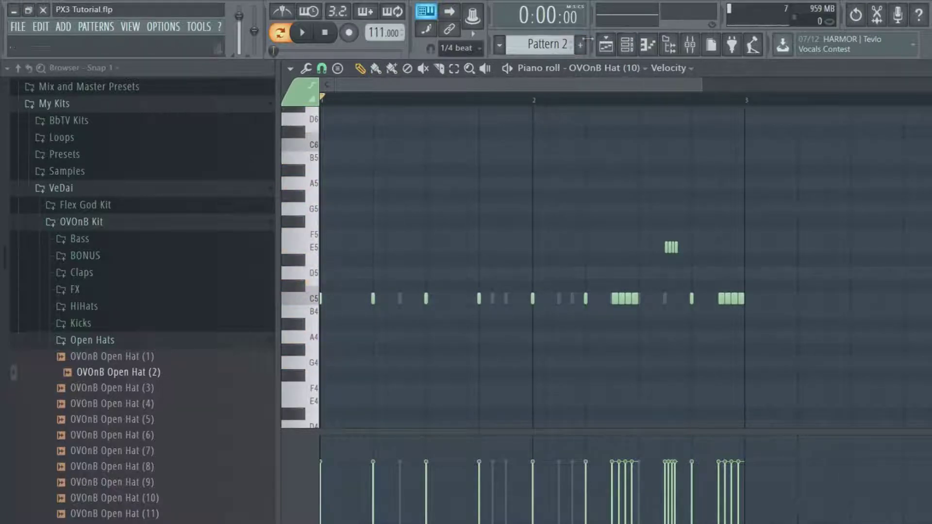
pyautogui.click(122, 340)
pyautogui.click(121, 308)
pyautogui.scroll(-3, 158, 397)
pyautogui.scroll(2, 155, 388)
pyautogui.click(106, 309)
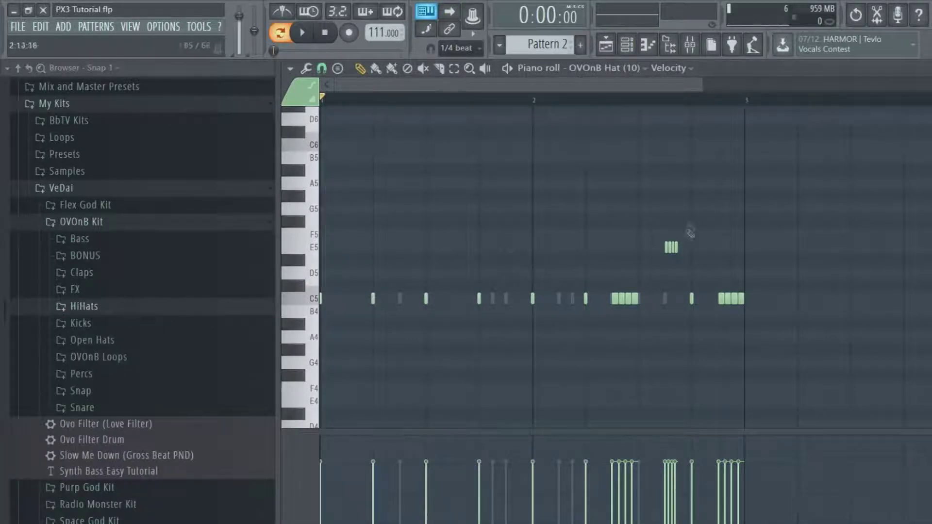
# Set the time-stretching mode of the OVOnB Hat (10) sample to Resample
pyautogui.click(628, 47)
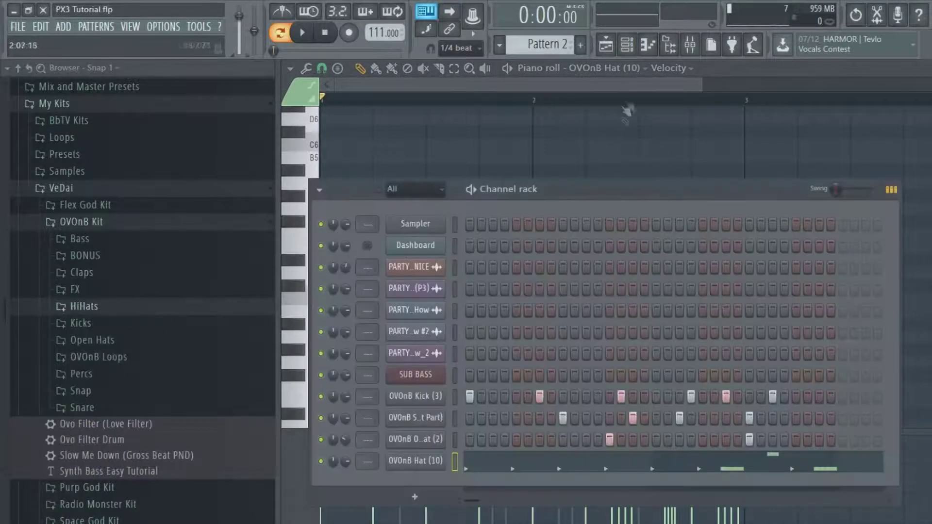
pyautogui.click(429, 462)
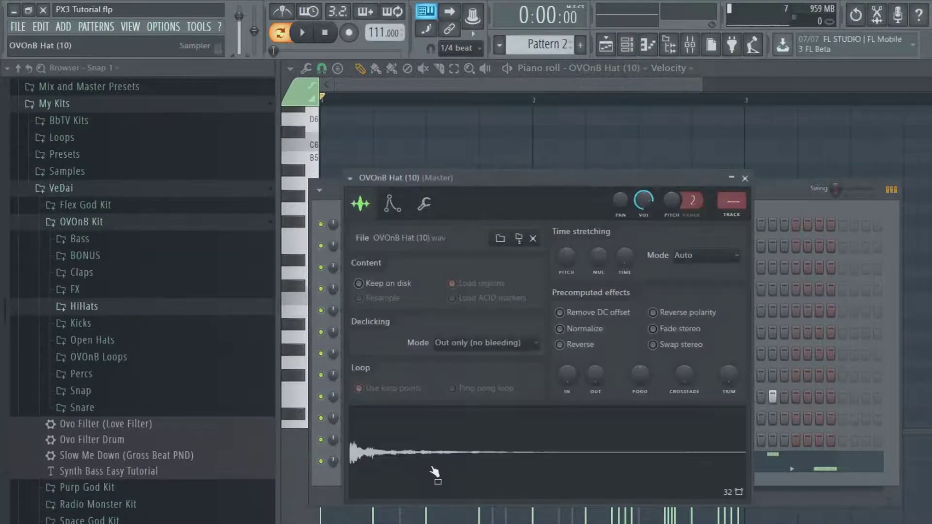
pyautogui.click(706, 255)
pyautogui.click(712, 281)
pyautogui.click(788, 196)
pyautogui.click(426, 441)
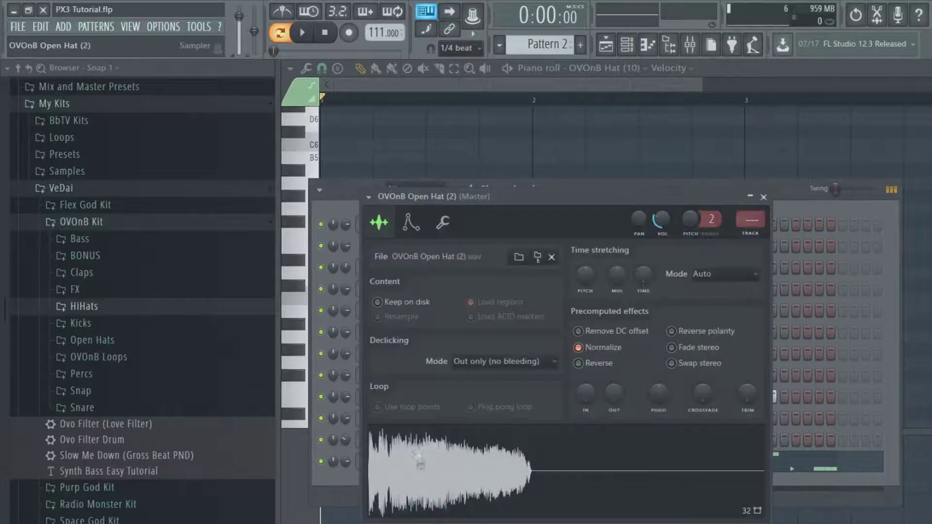
pyautogui.click(753, 199)
pyautogui.click(450, 462)
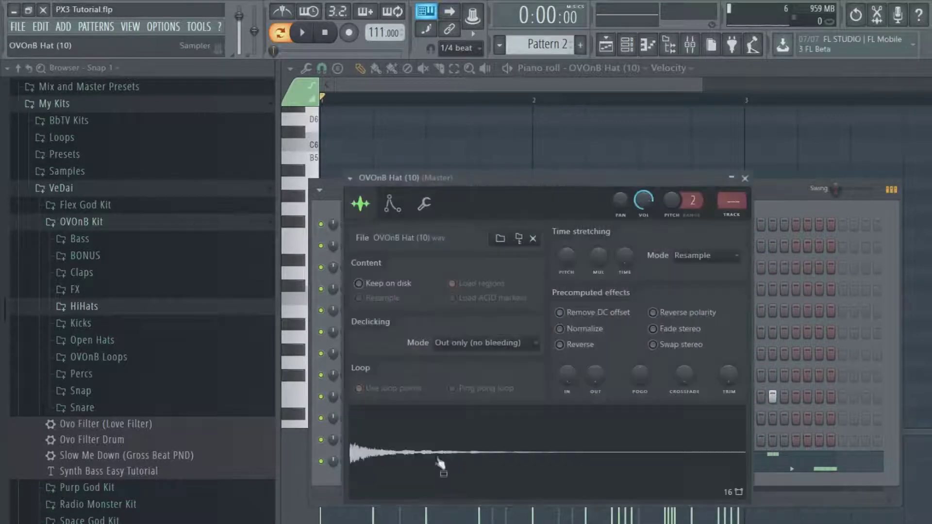
pyautogui.click(744, 178)
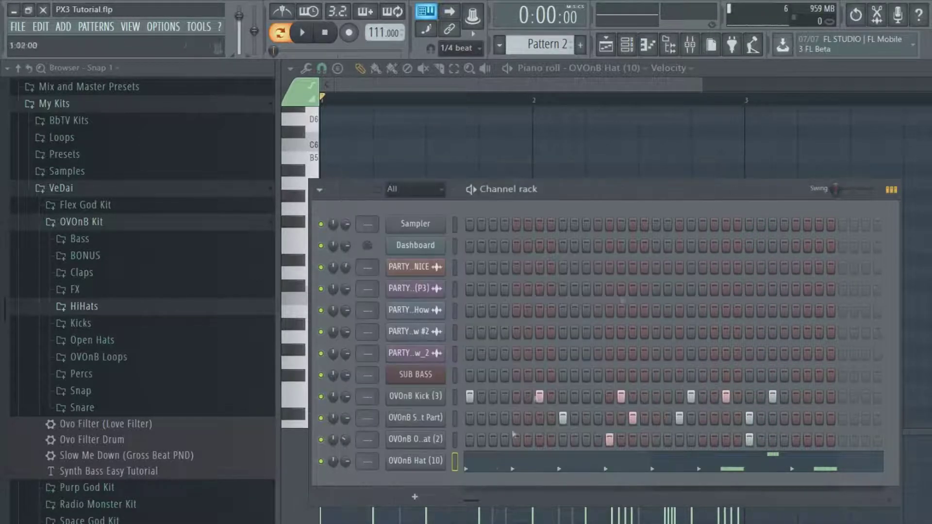
# Move the four-note hat roll on step 27 of Pattern 2 from E5 down to C5
pyautogui.click(497, 472)
pyautogui.click(498, 461)
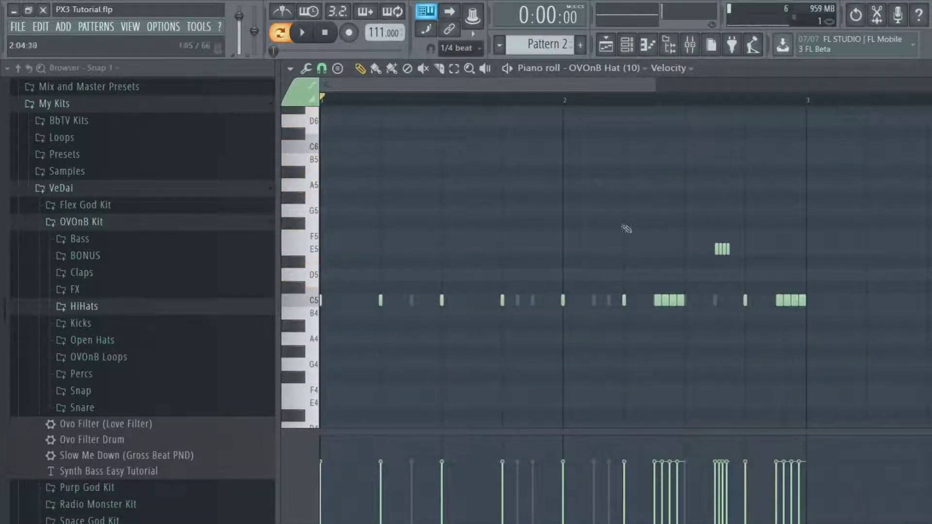
pyautogui.click(626, 46)
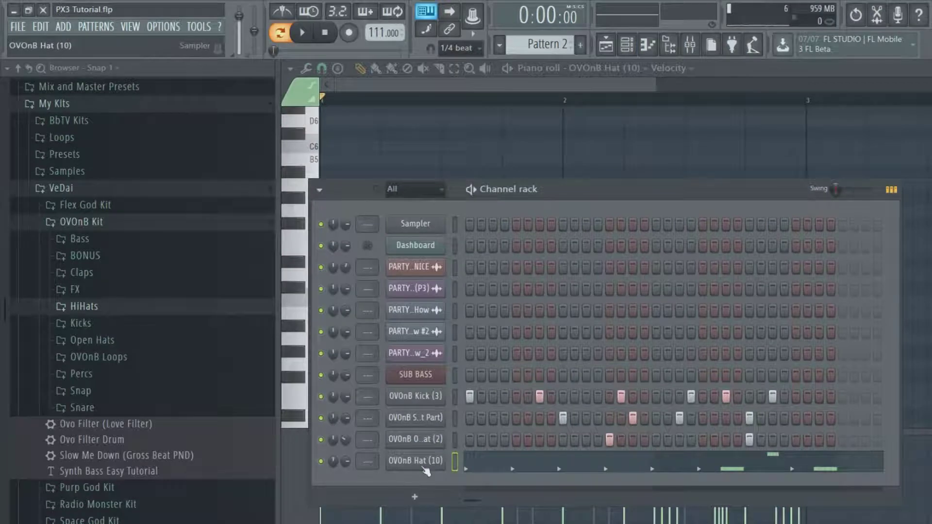
pyautogui.click(484, 468)
pyautogui.click(499, 457)
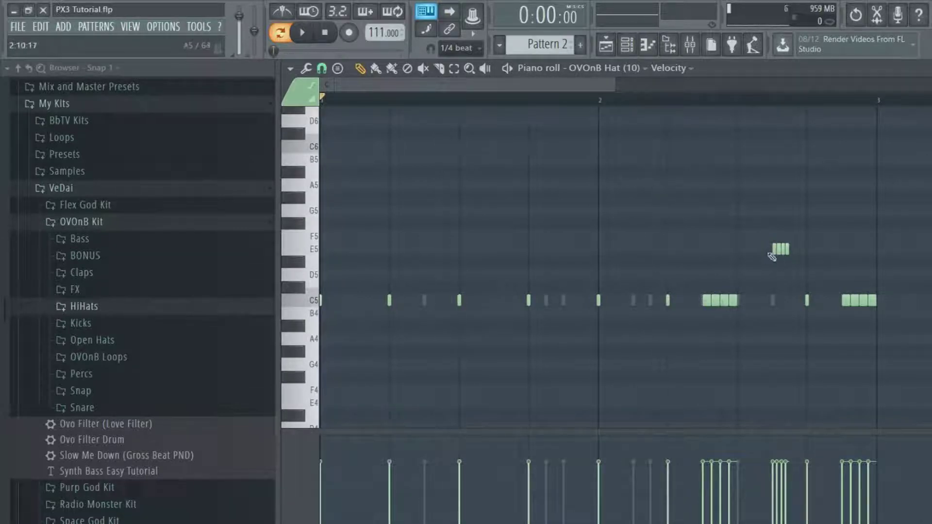
pyautogui.moveTo(780, 249); pyautogui.dragTo(782, 301)
# Copy the OVOnB Hat (10) notes from Pattern 2 and paste them into the same channel in Pattern 1
pyautogui.click(626, 45)
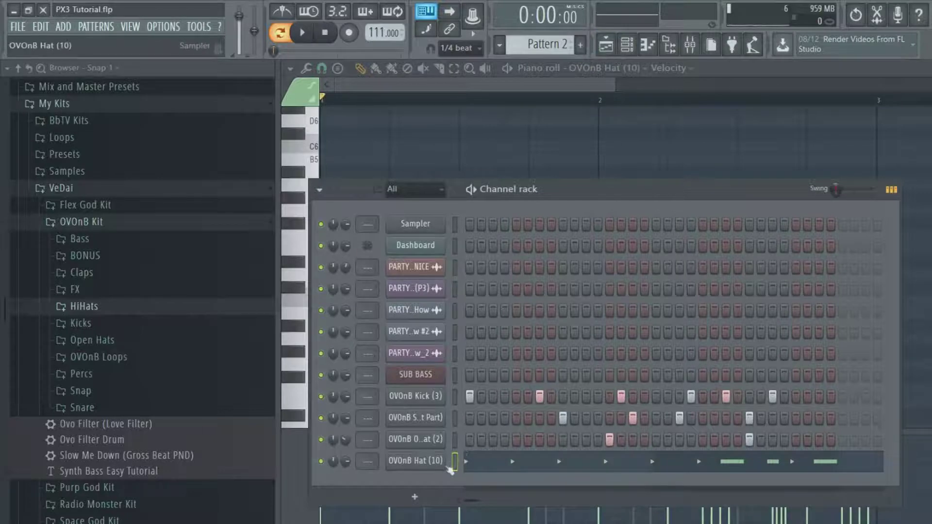
pyautogui.rightClick(442, 465)
pyautogui.click(587, 420)
pyautogui.press('KP_Subtract')
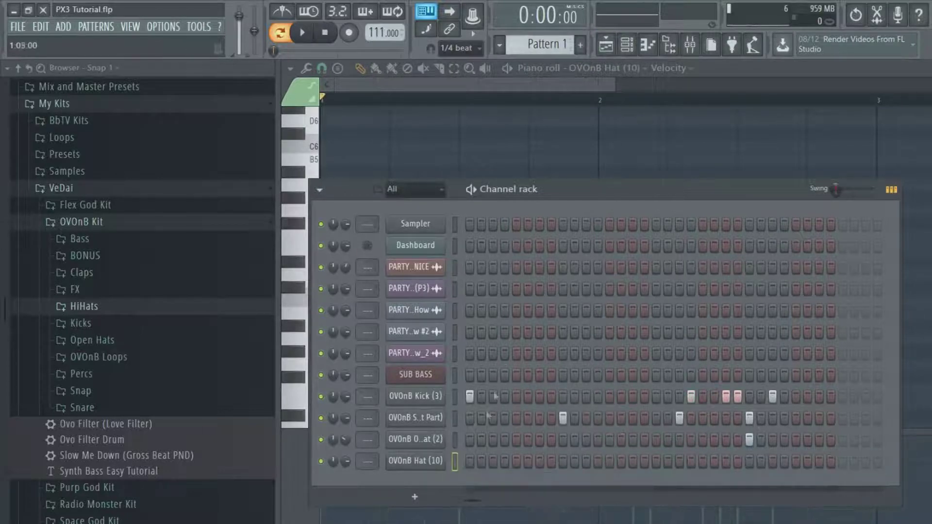
pyautogui.rightClick(433, 464)
pyautogui.click(581, 431)
# In Pattern 1's hat notes, delete the four-note roll on step 27 and add a C5 note on step 3
pyautogui.click(598, 464)
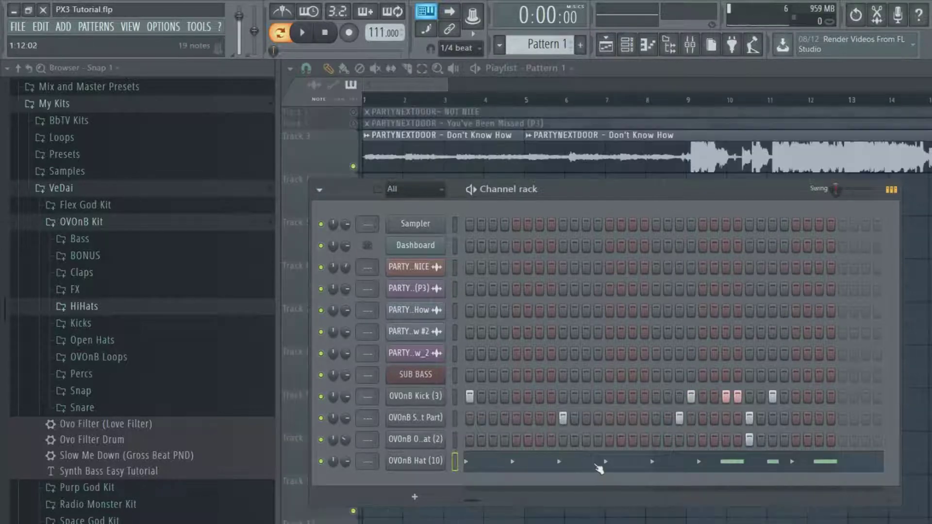
pyautogui.click(599, 464)
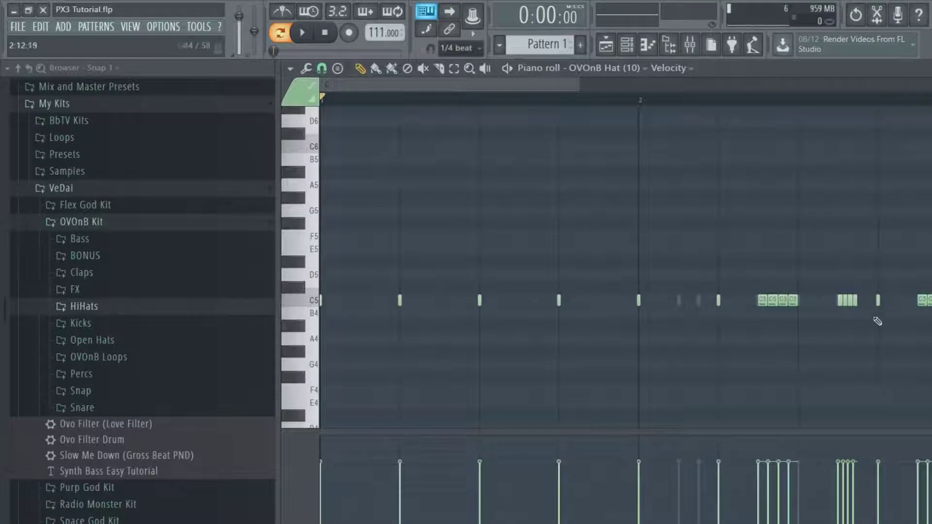
pyautogui.rightClick(850, 300)
pyautogui.rightClick(838, 300)
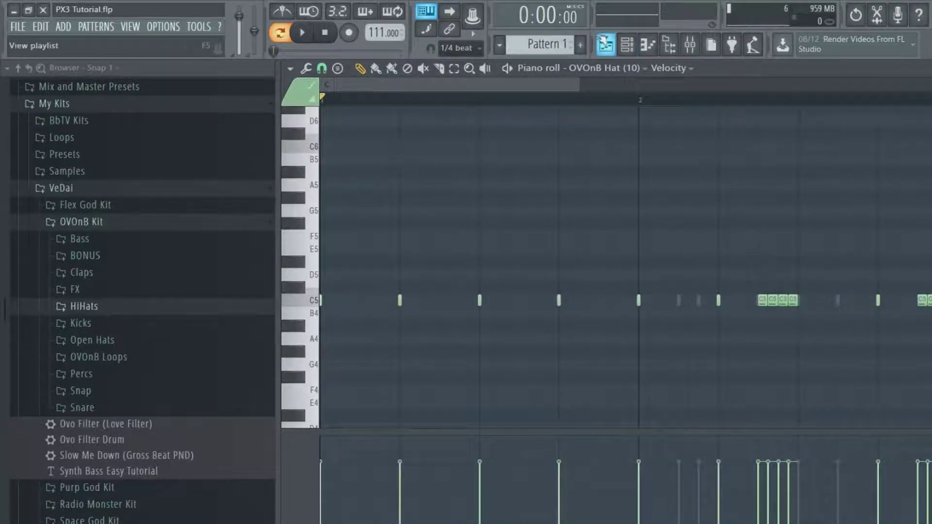
pyautogui.click(361, 301)
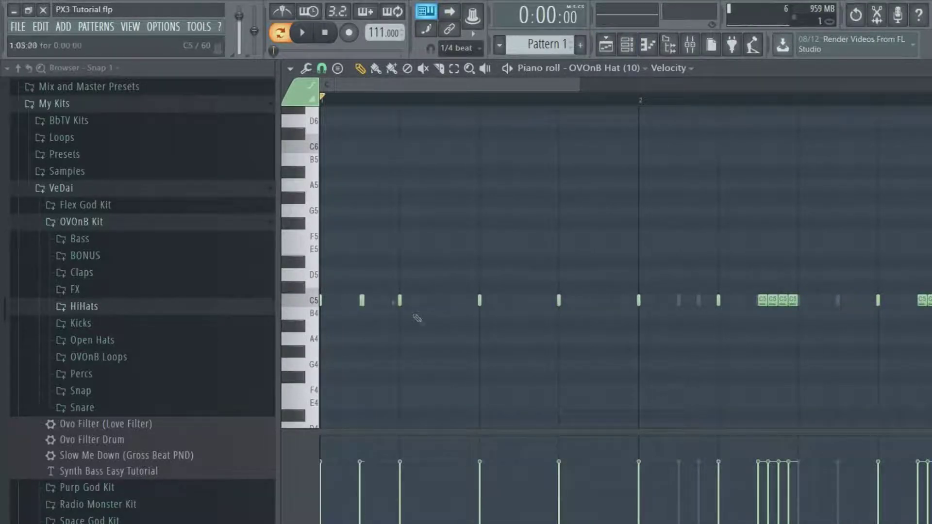
pyautogui.click(626, 45)
pyautogui.click(626, 45)
pyautogui.moveTo(579, 89); pyautogui.dragTo(639, 95)
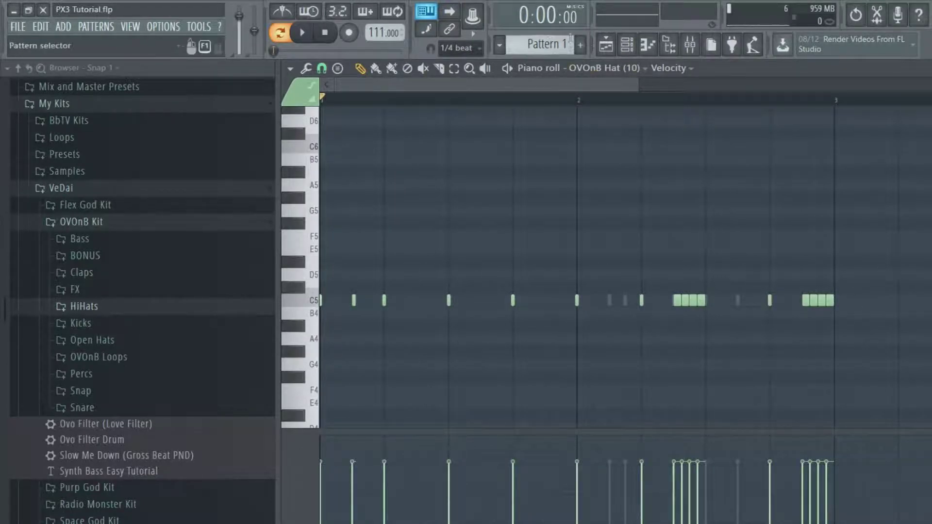
pyautogui.scroll(-1, 549, 45)
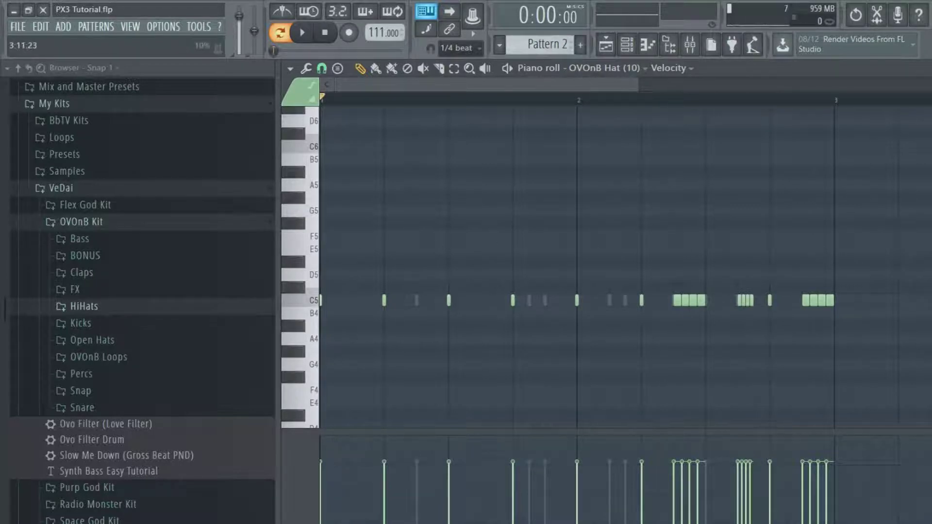
pyautogui.hotkey('alt', 'Tab')
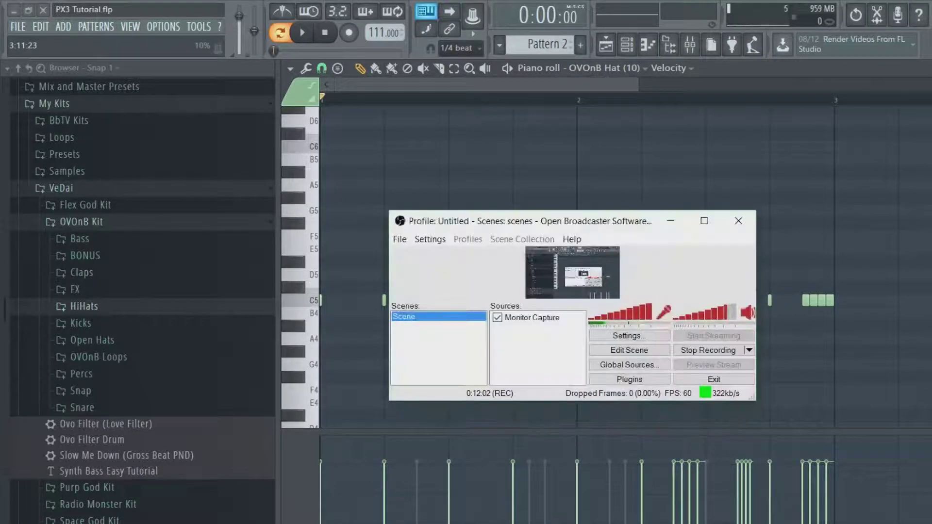
pyautogui.hotkey('alt', 'Tab')
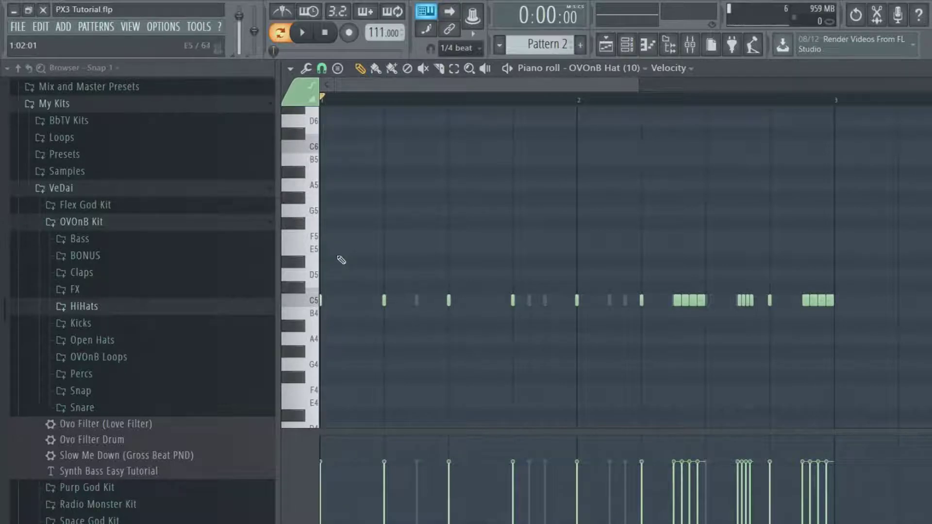
# Listen to the "Don't Know How" reference track in the Playlist from about bar 23 to study its hats
pyautogui.click(605, 44)
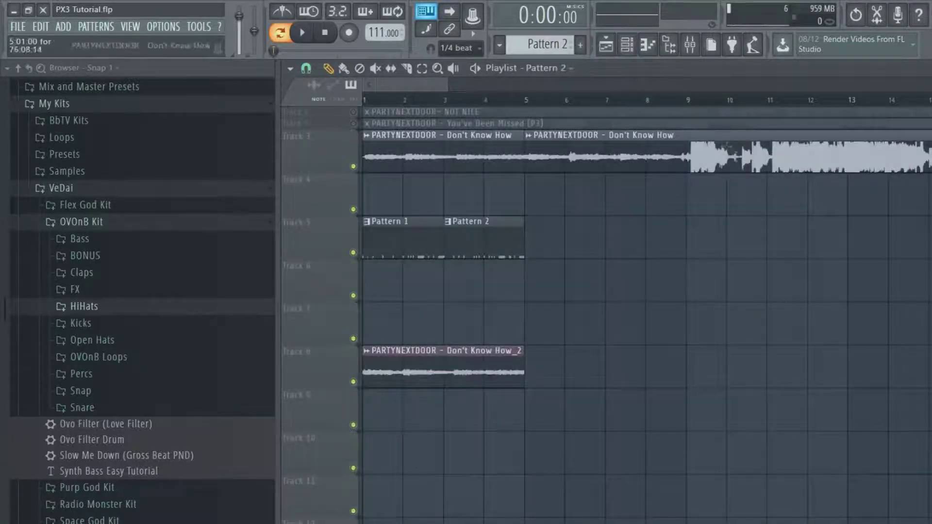
pyautogui.click(695, 102)
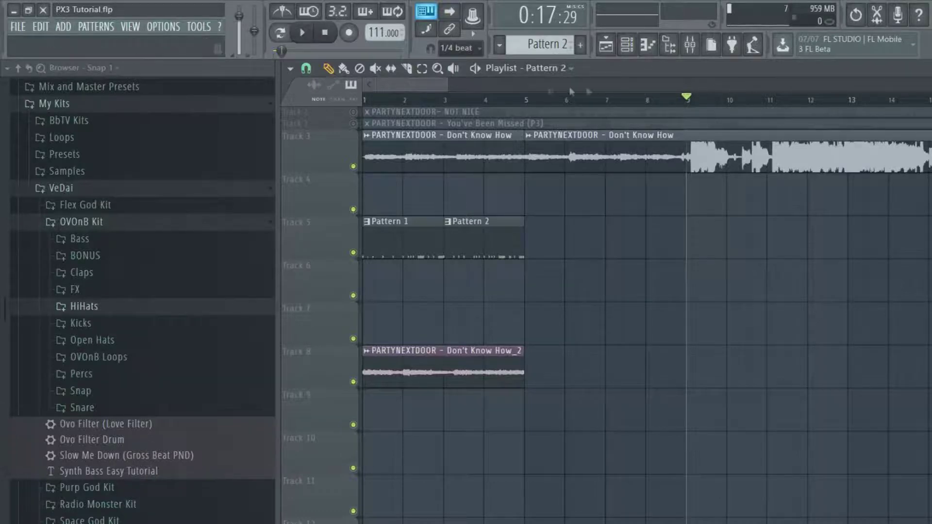
pyautogui.scroll(-4, 602, 95)
pyautogui.click(618, 100)
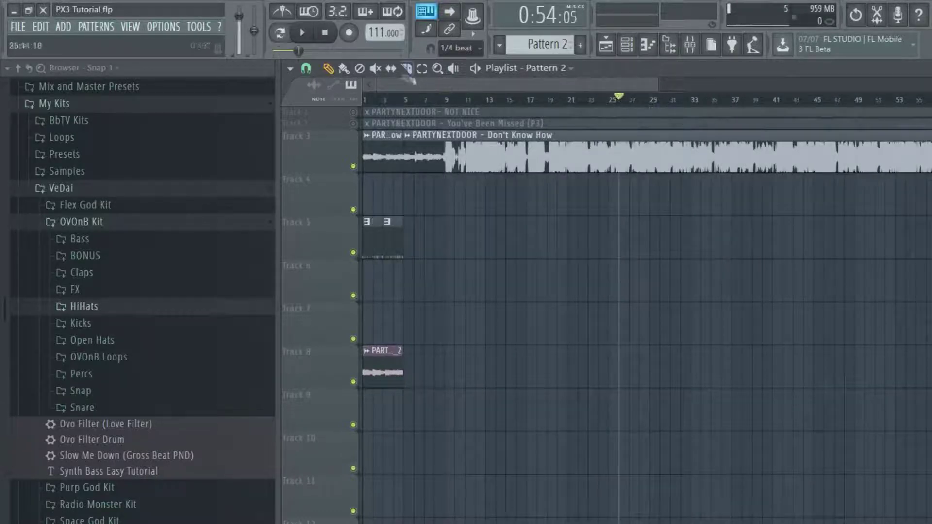
pyautogui.click(321, 35)
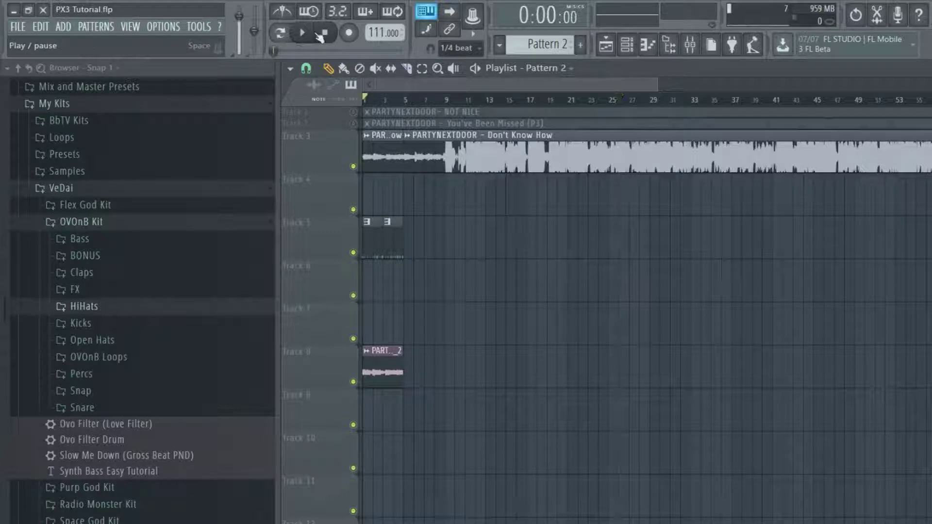
pyautogui.click(588, 99)
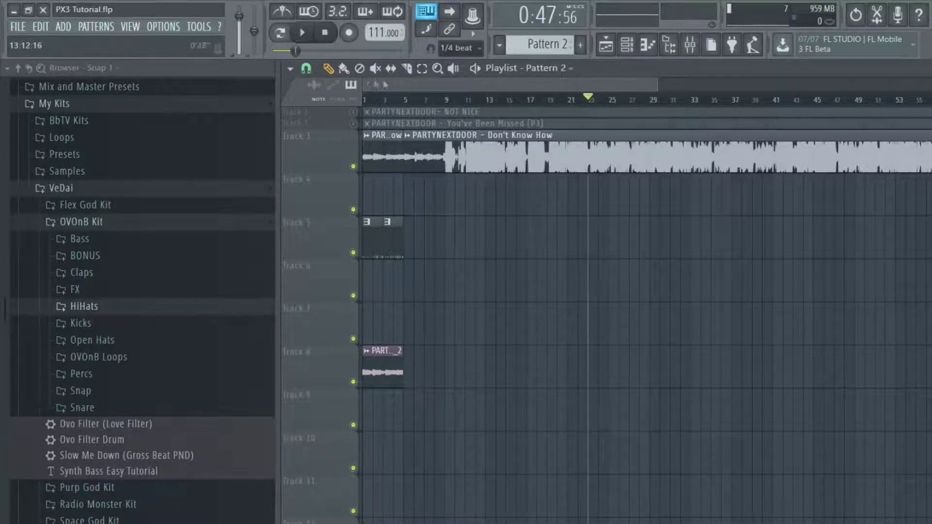
pyautogui.click(315, 39)
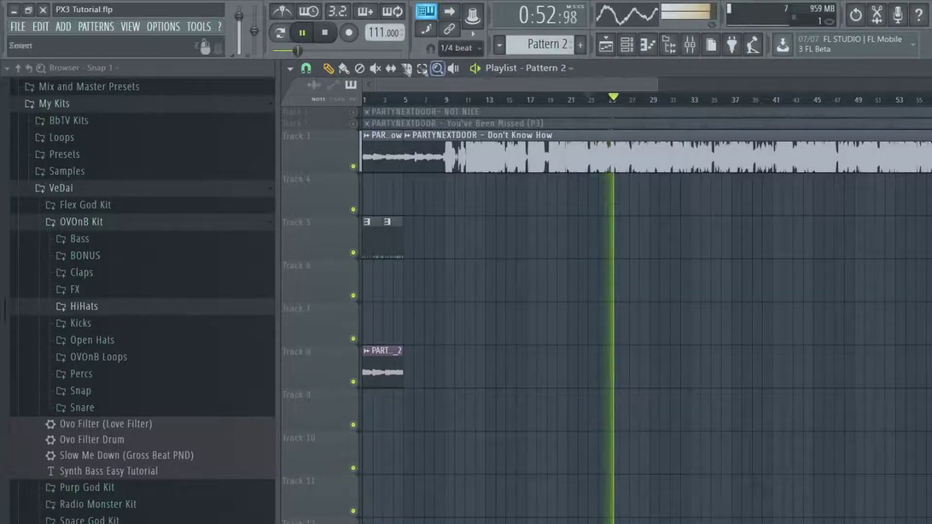
pyautogui.click(335, 35)
pyautogui.scroll(3, 412, 102)
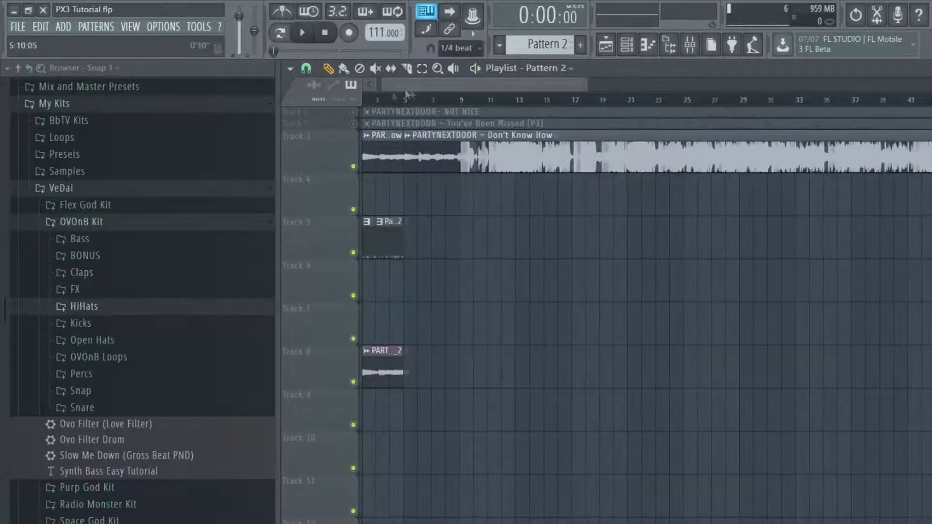
pyautogui.scroll(1, 546, 44)
pyautogui.click(554, 293)
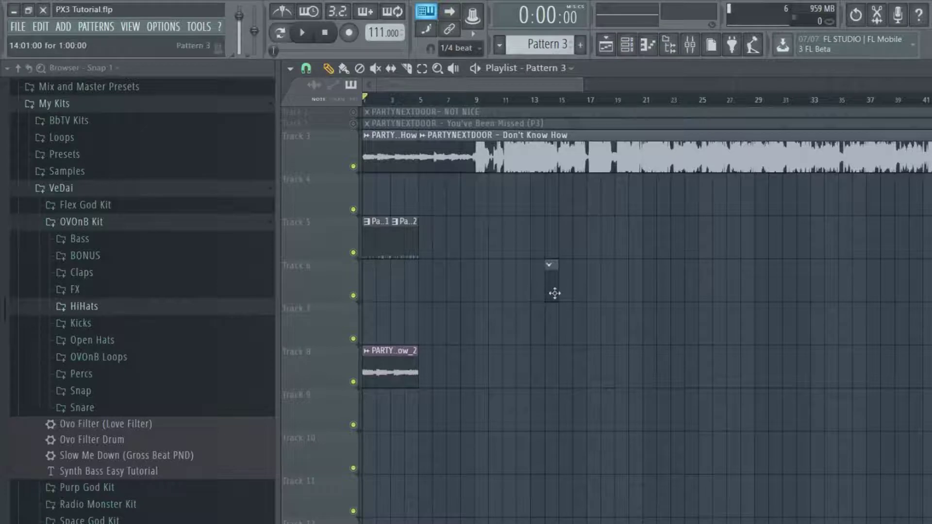
pyautogui.moveTo(545, 295); pyautogui.dragTo(428, 295)
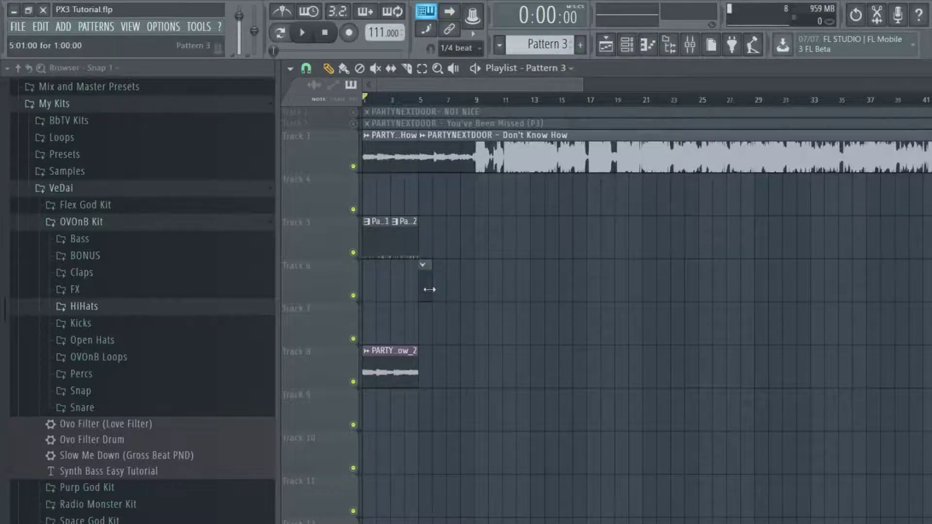
pyautogui.rightClick(428, 287)
# Place another Pattern 2 clip at bar 5 on Track 5 and mute the reference song on Track 3
pyautogui.click(399, 245)
pyautogui.click(431, 241)
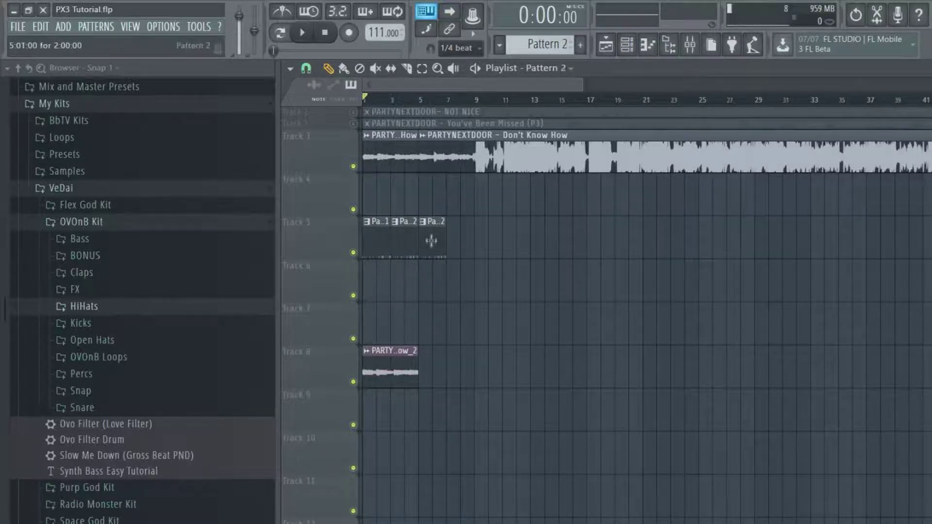
pyautogui.scroll(2, 485, 98)
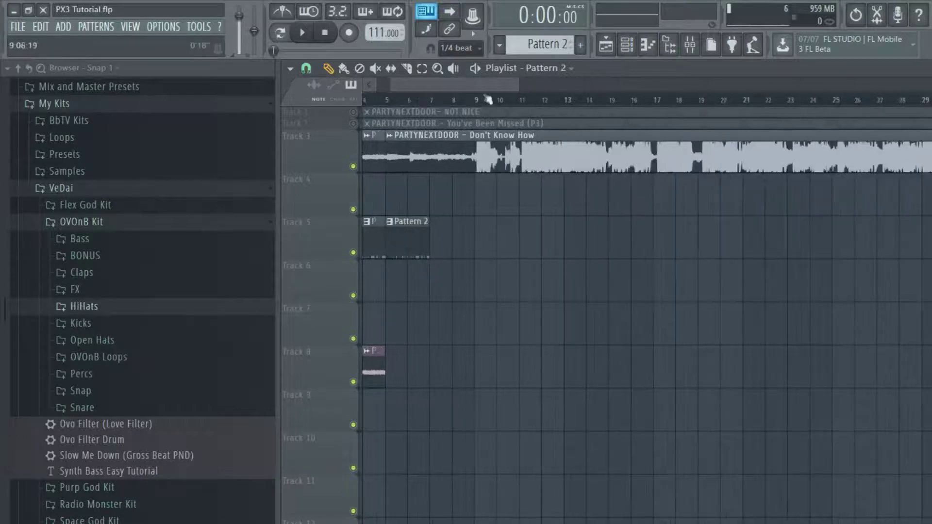
pyautogui.moveTo(478, 86); pyautogui.dragTo(417, 86)
pyautogui.click(353, 166)
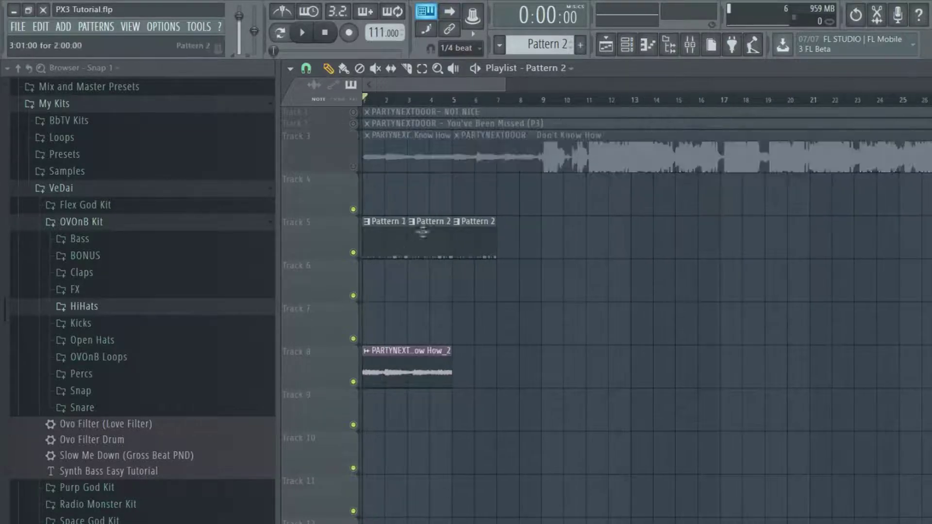
# Make the Pattern 2 clip at bar 5 on Track 5 unique so it can be edited separately
pyautogui.rightClick(467, 243)
pyautogui.click(487, 248)
pyautogui.moveTo(487, 249); pyautogui.dragTo(461, 237)
pyautogui.click(454, 227)
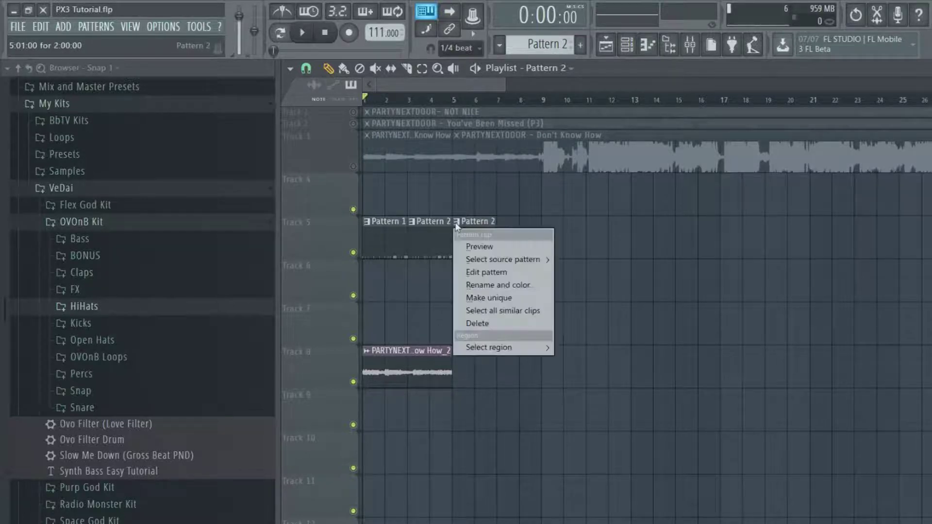
pyautogui.click(529, 299)
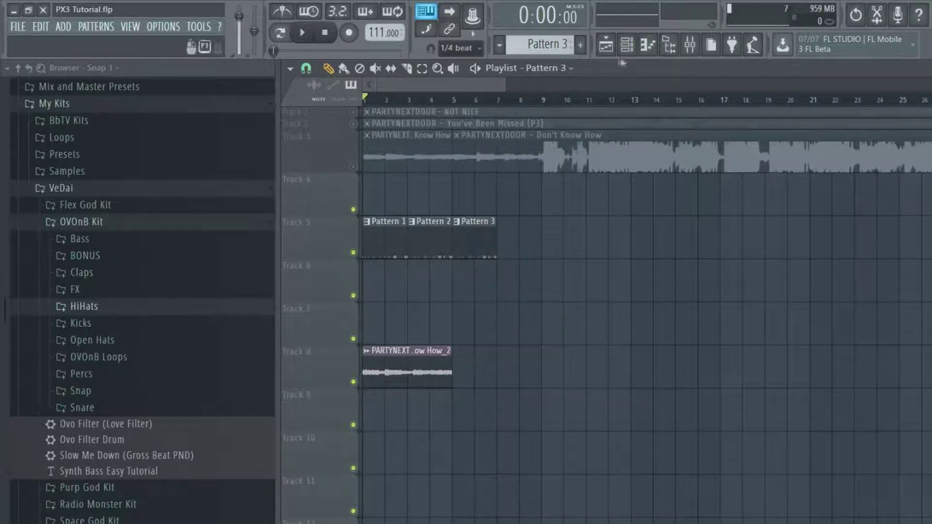
# Open the OVOnB Hat (10) notes of Pattern 3 in the Piano roll and set the snap to 1/3 beat
pyautogui.click(627, 45)
pyautogui.rightClick(420, 467)
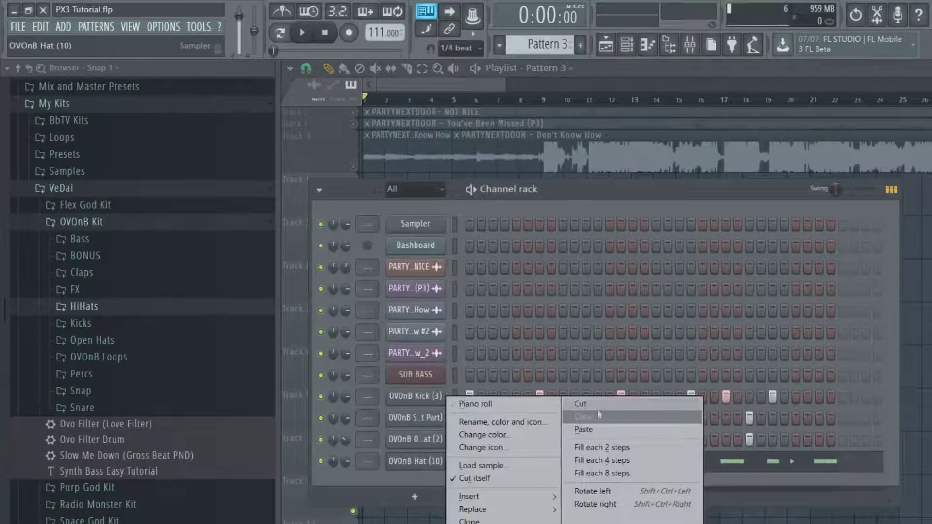
pyautogui.click(423, 467)
pyautogui.click(490, 466)
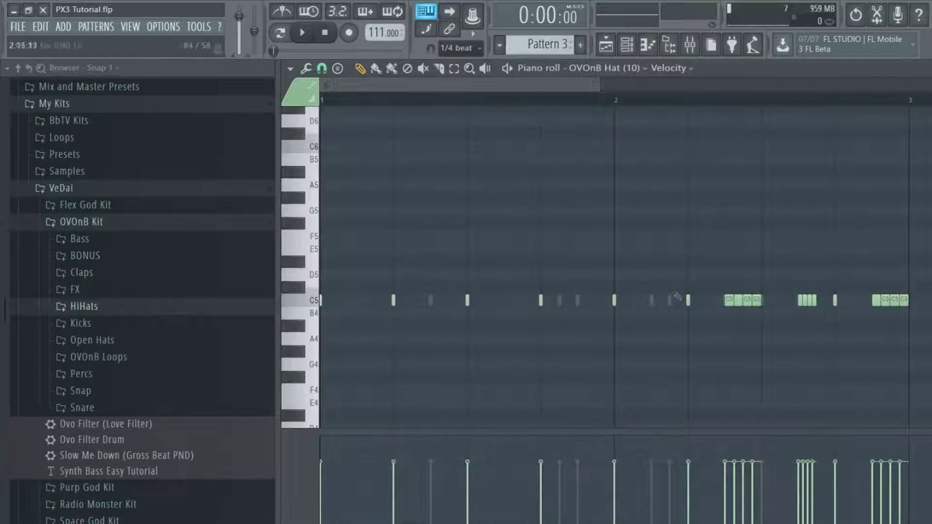
pyautogui.click(321, 69)
pyautogui.click(330, 83)
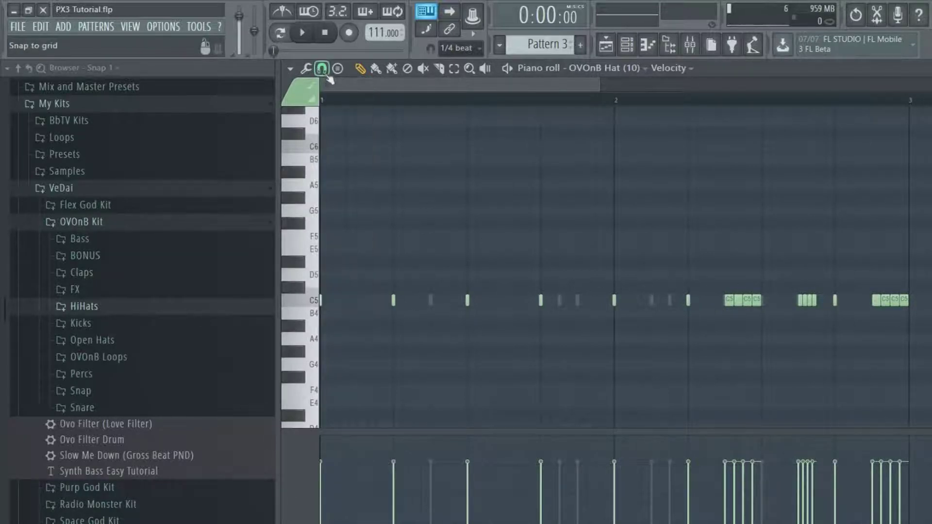
pyautogui.click(324, 70)
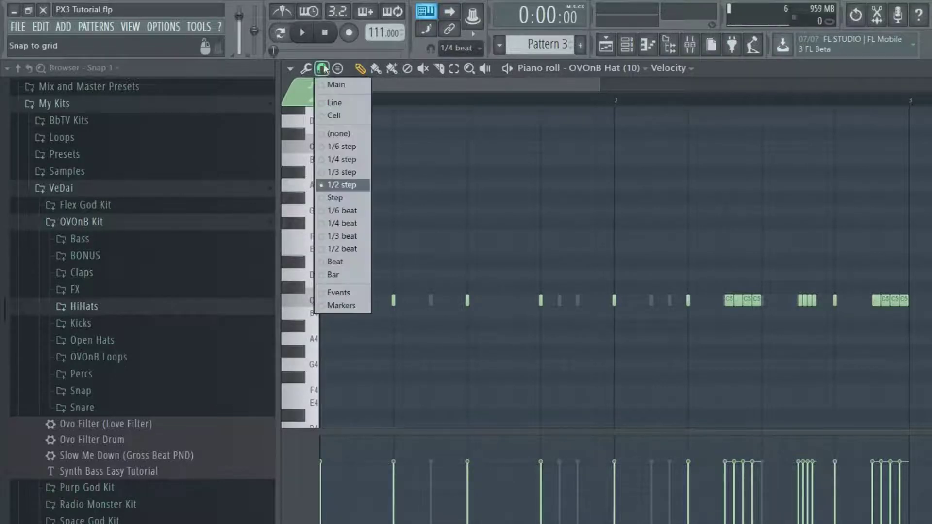
pyautogui.click(346, 238)
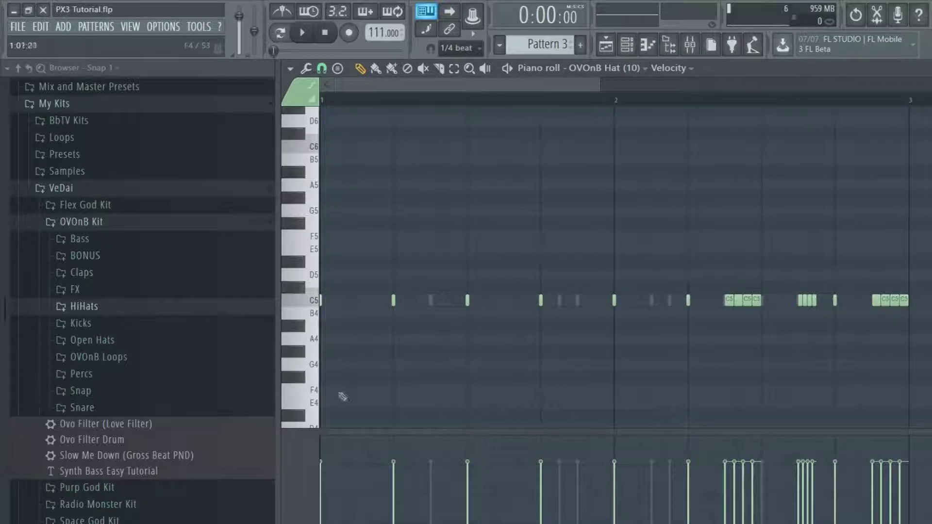
# Replace the beat 2 and 3 hats in Pattern 3's first bar with C5 triplet-spaced notes, and add two triplet notes within beat 4
pyautogui.click(346, 305)
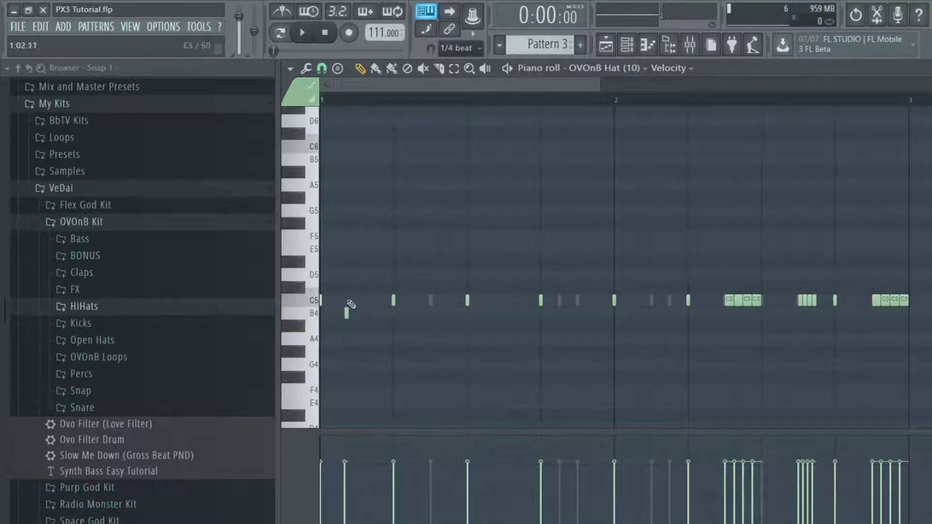
pyautogui.click(370, 303)
pyautogui.click(420, 303)
pyautogui.click(445, 304)
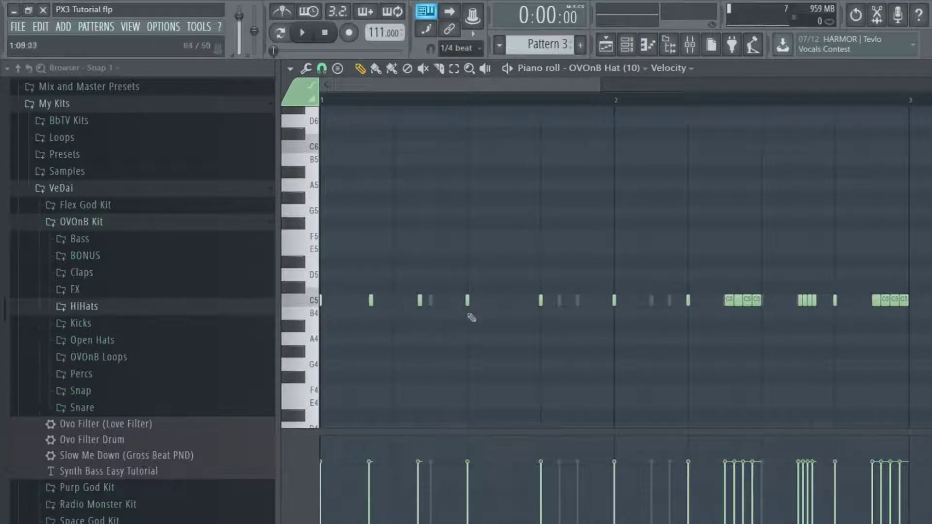
pyautogui.click(566, 300)
pyautogui.click(591, 300)
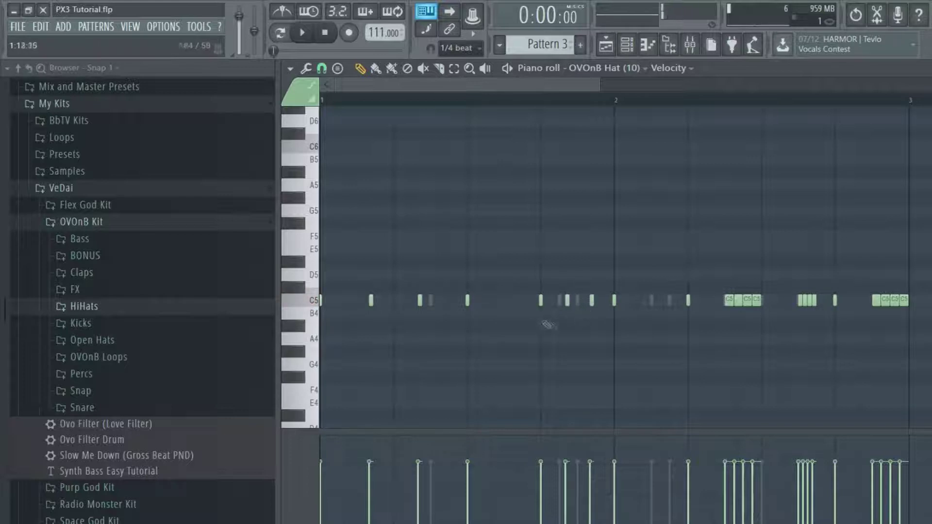
# Play back Pattern 3 to hear the triplet hats and check the Piano roll's snap setting
pyautogui.click(296, 38)
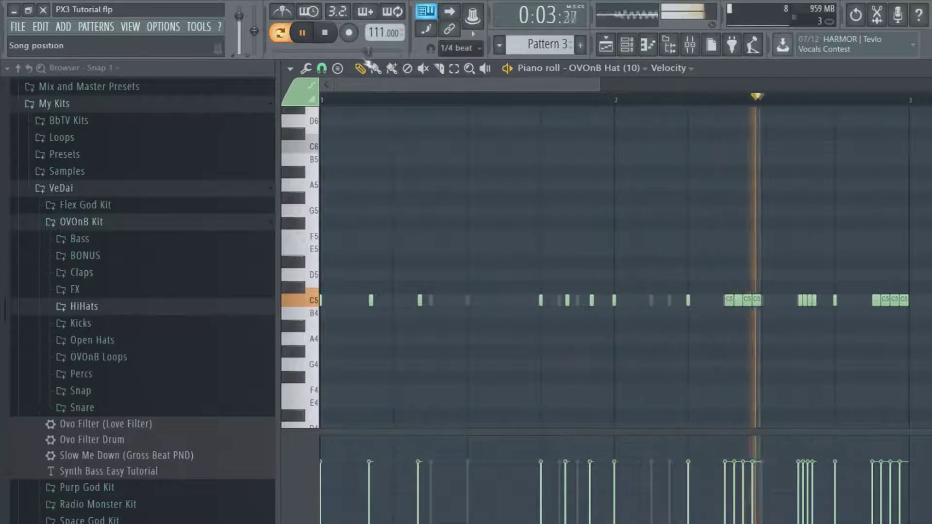
pyautogui.click(331, 38)
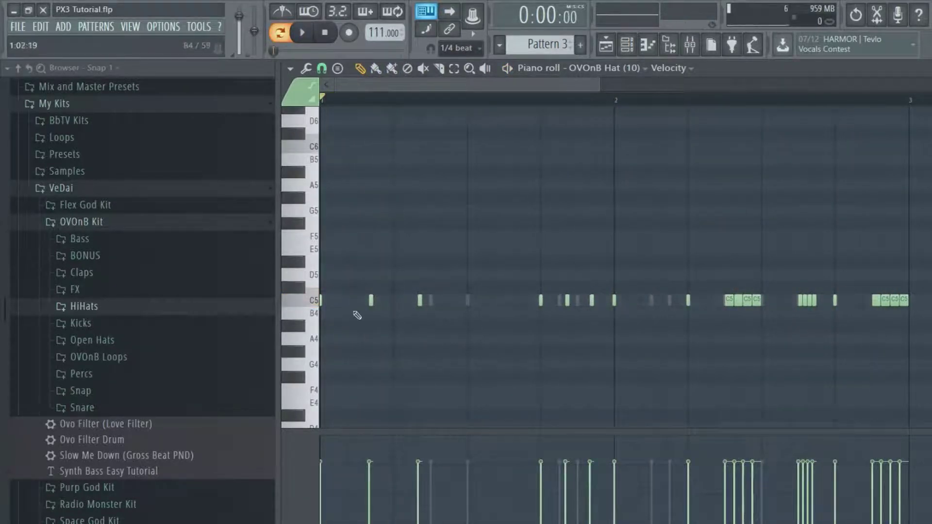
pyautogui.click(330, 69)
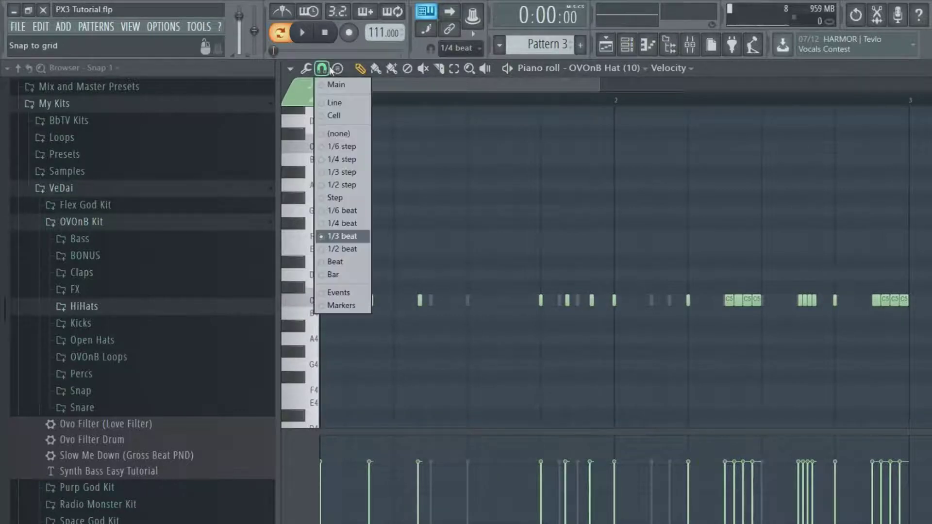
pyautogui.click(330, 69)
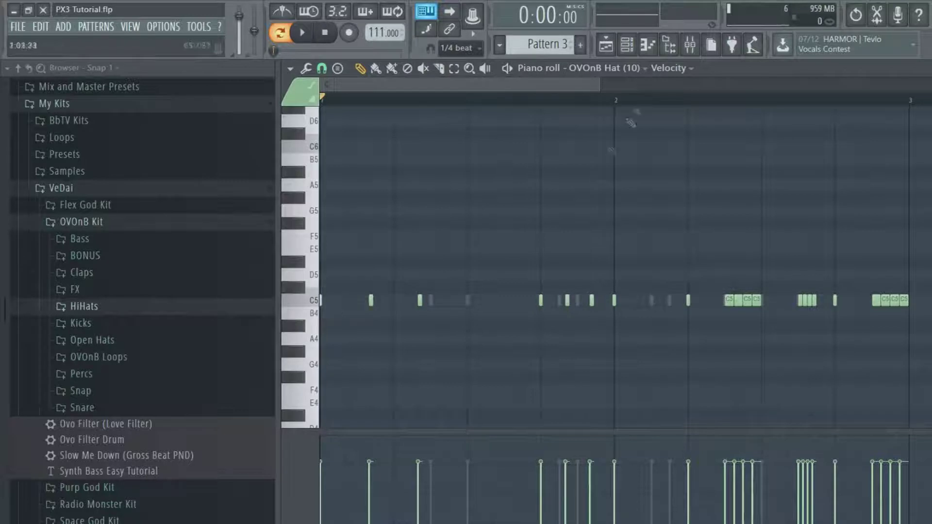
# Place a second "PARTYNEXTDOOR - Don't Know How_2" clip at bar 5 on Track 8 of the Playlist
pyautogui.click(627, 47)
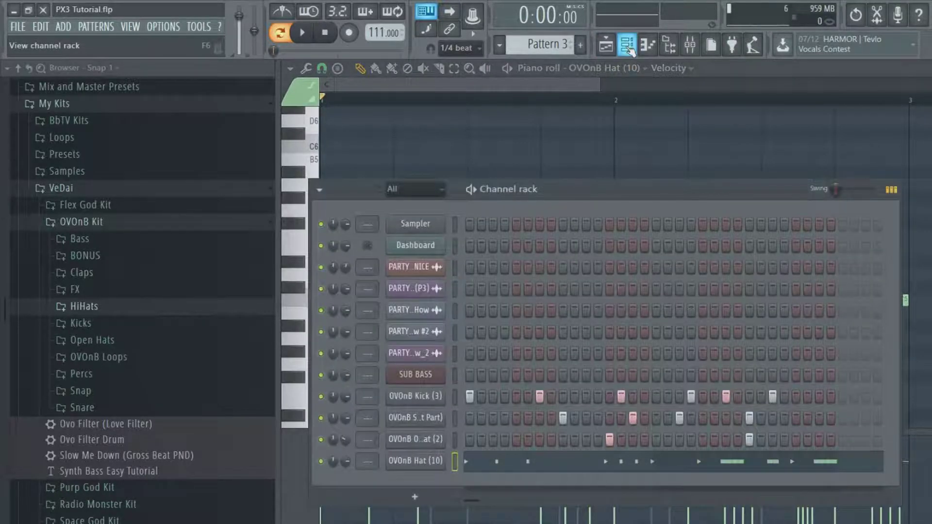
pyautogui.click(628, 47)
pyautogui.click(604, 47)
pyautogui.click(604, 46)
pyautogui.click(604, 46)
pyautogui.click(413, 379)
pyautogui.moveTo(495, 372)
pyautogui.mouseDown()
pyautogui.moveTo(511, 371)
pyautogui.moveTo(489, 372)
pyautogui.mouseUp()
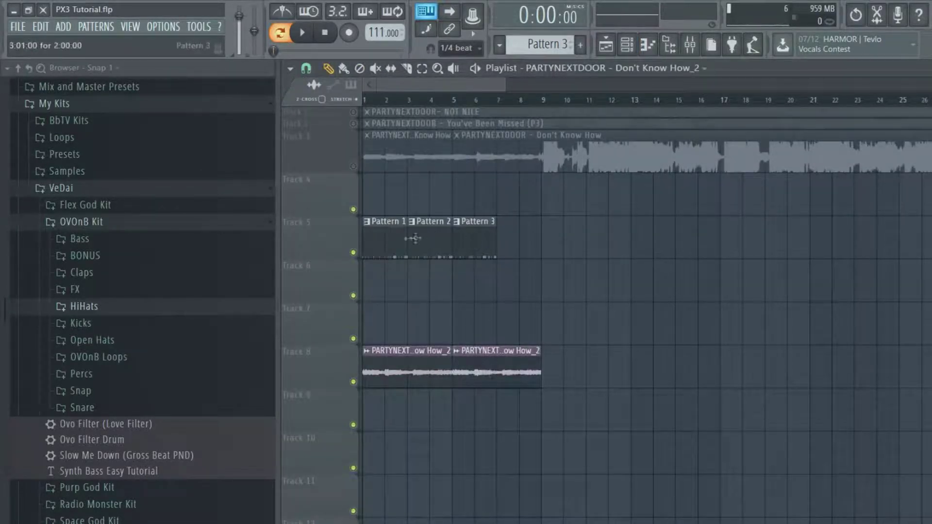
# Place a second Pattern 3 clip at bar 7 on Track 5 and switch playback to song mode
pyautogui.click(393, 238)
pyautogui.click(466, 248)
pyautogui.click(532, 253)
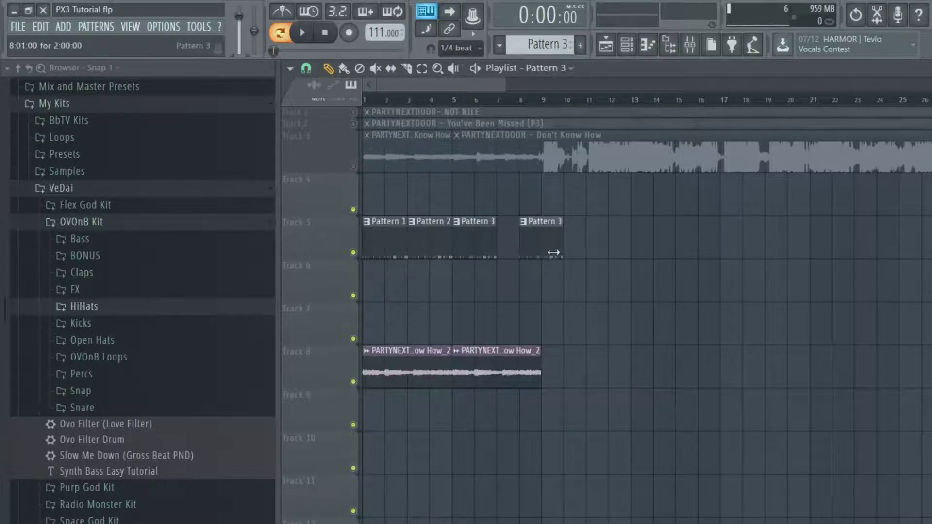
pyautogui.moveTo(542, 250); pyautogui.dragTo(527, 253)
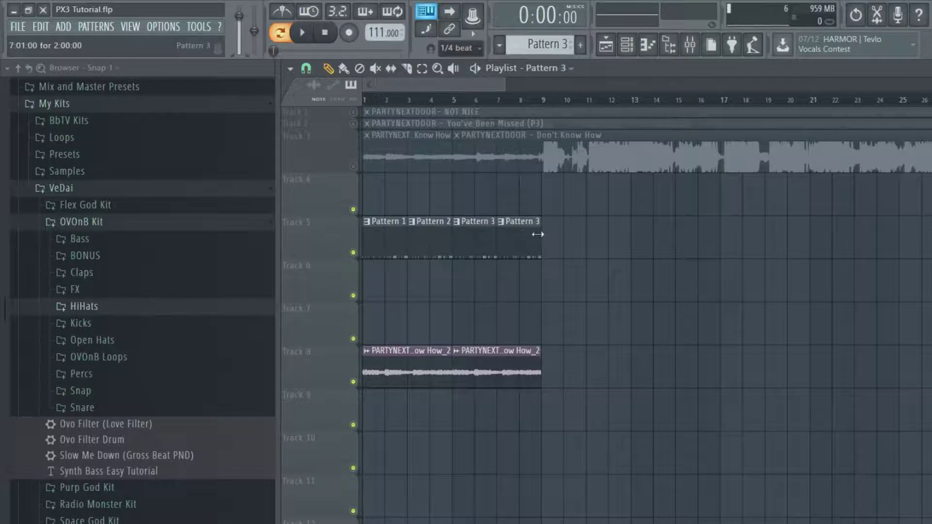
pyautogui.click(628, 45)
pyautogui.click(628, 45)
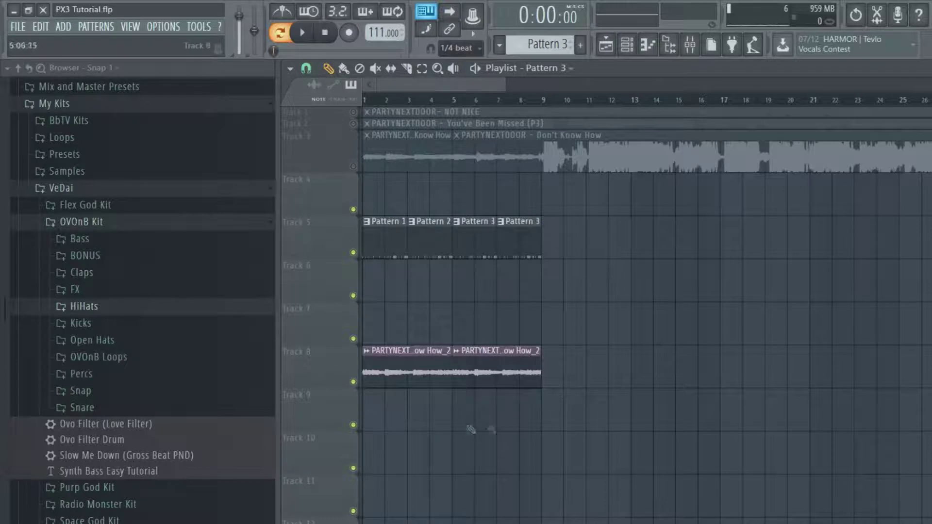
pyautogui.click(279, 33)
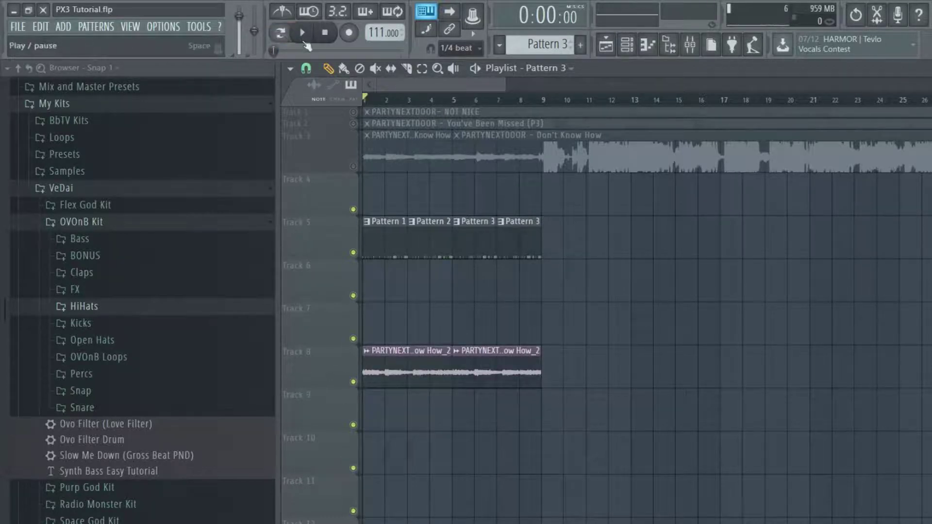
# Play the arrangement and route the SUB BASS, kick, snare, open hat and hat channels to mixer tracks starting from track 20
pyautogui.click(303, 34)
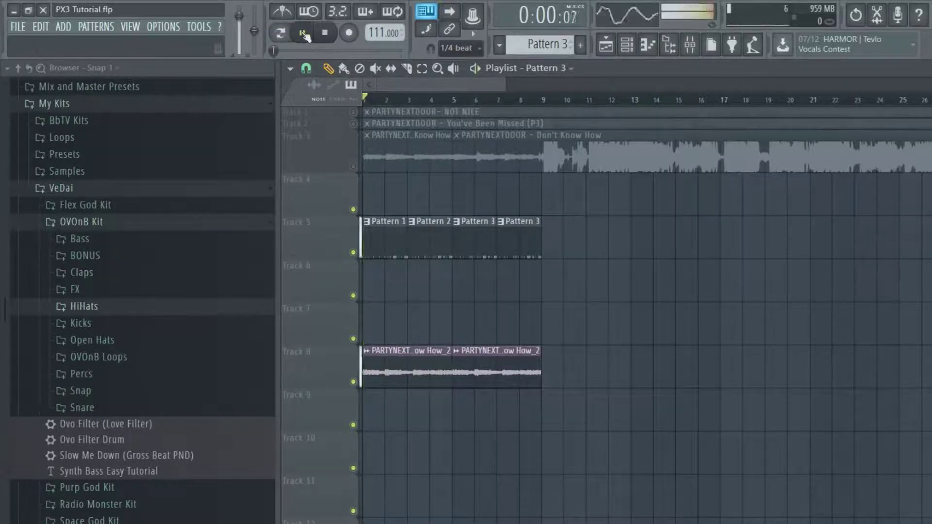
pyautogui.click(627, 45)
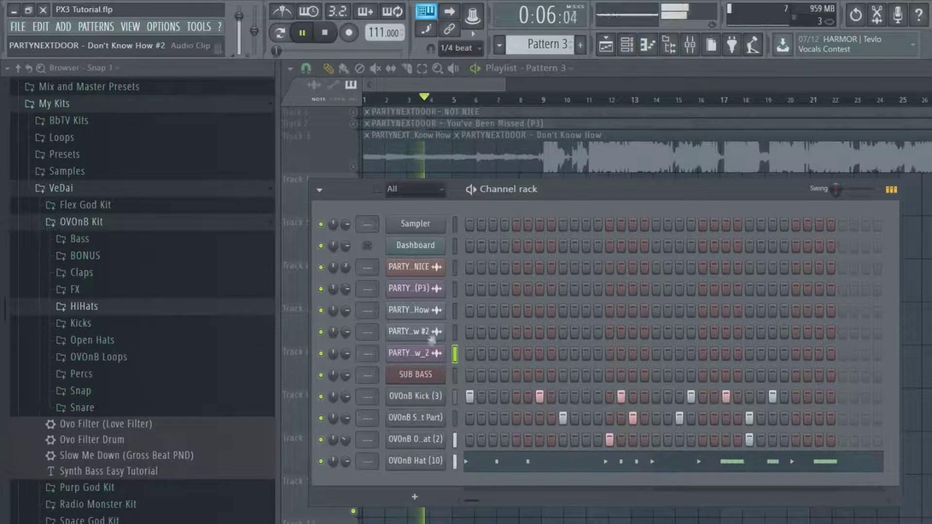
pyautogui.moveTo(453, 380); pyautogui.dragTo(455, 461)
pyautogui.click(689, 45)
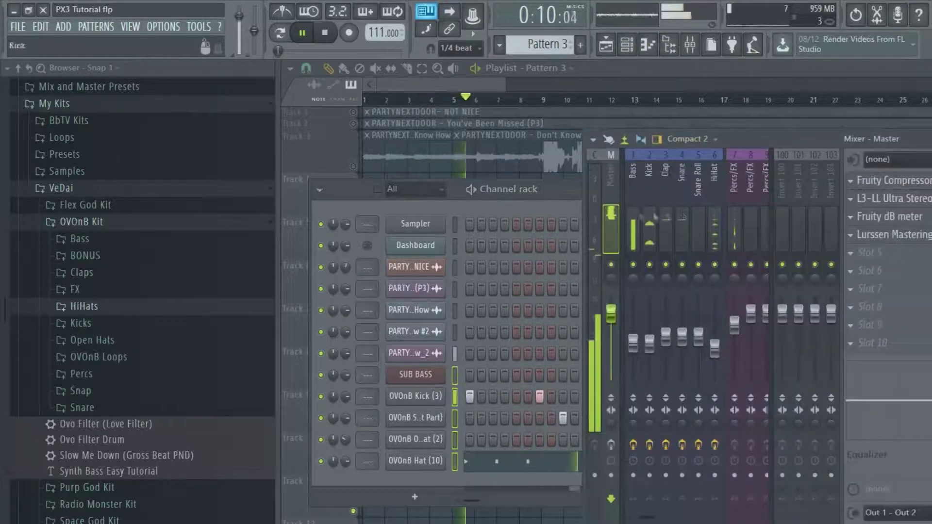
pyautogui.rightClick(658, 154)
pyautogui.moveTo(707, 260)
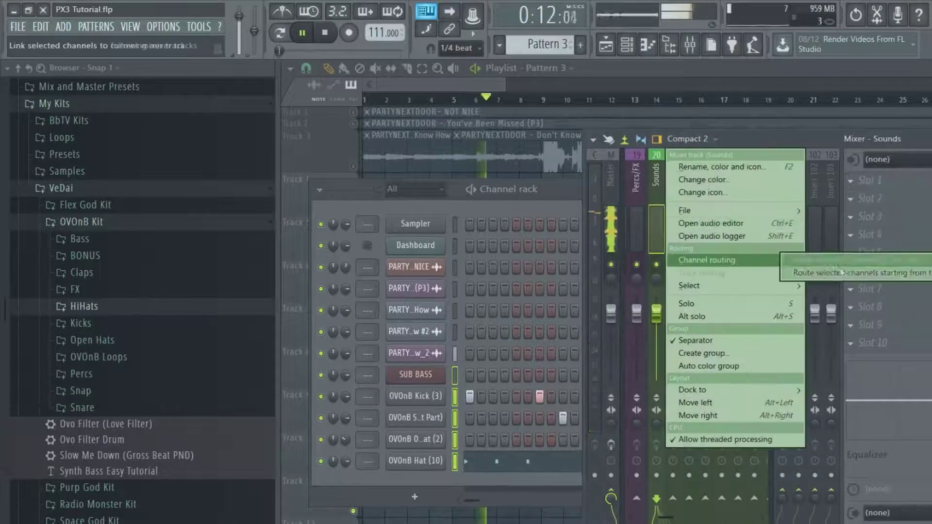
pyautogui.click(825, 273)
pyautogui.scroll(-4, 719, 243)
pyautogui.scroll(4, 719, 241)
pyautogui.press('space')
pyautogui.press('F12')
# Raise the volume level adjustment of the "PARTYNEXTDOOR - Don't Know How_2" sample and assign the sample to mixer track 27
pyautogui.doubleClick(431, 358)
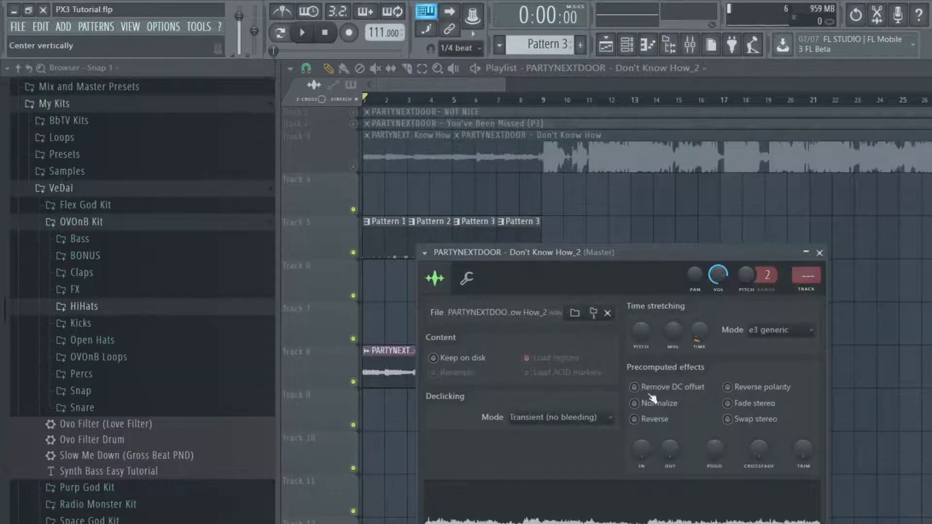
pyautogui.click(466, 278)
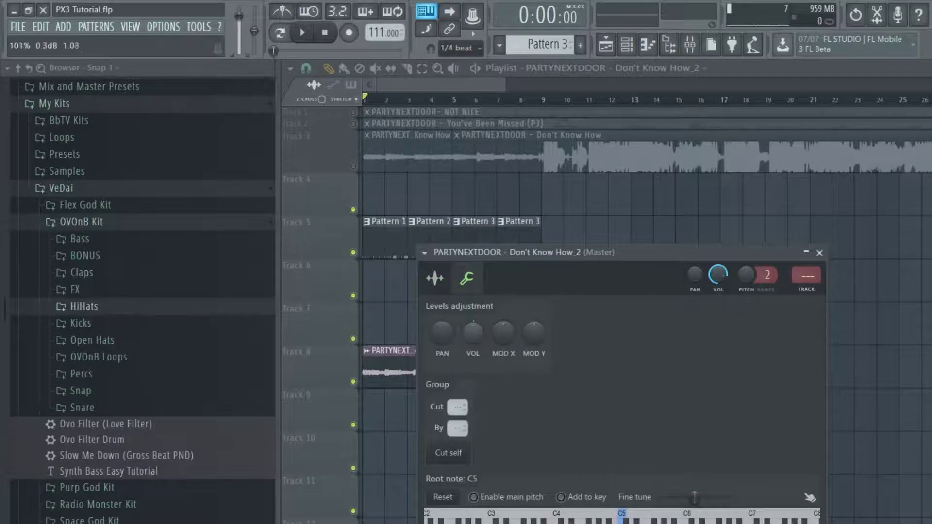
pyautogui.click(690, 43)
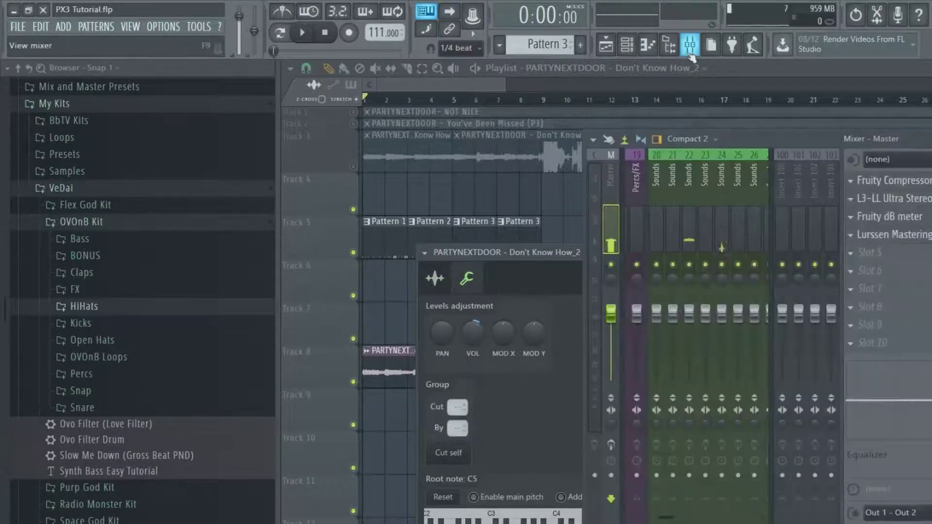
pyautogui.click(626, 44)
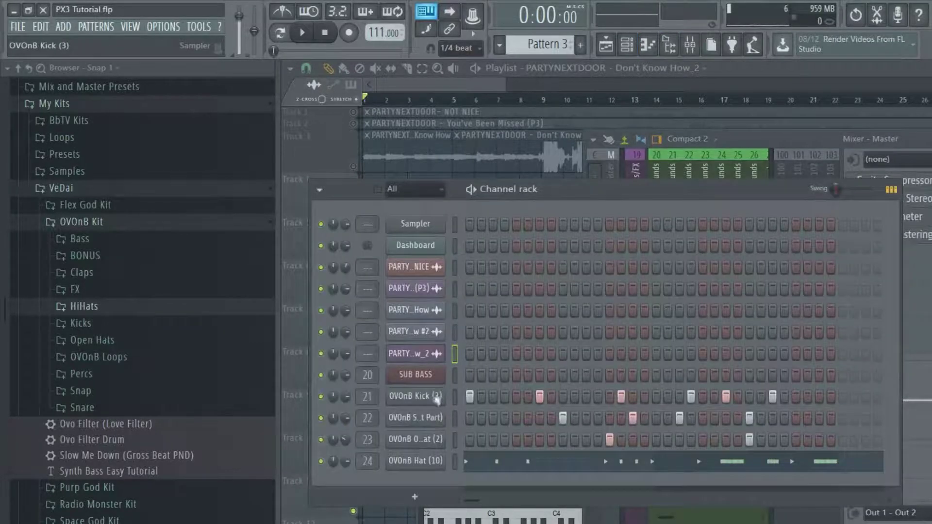
pyautogui.click(410, 361)
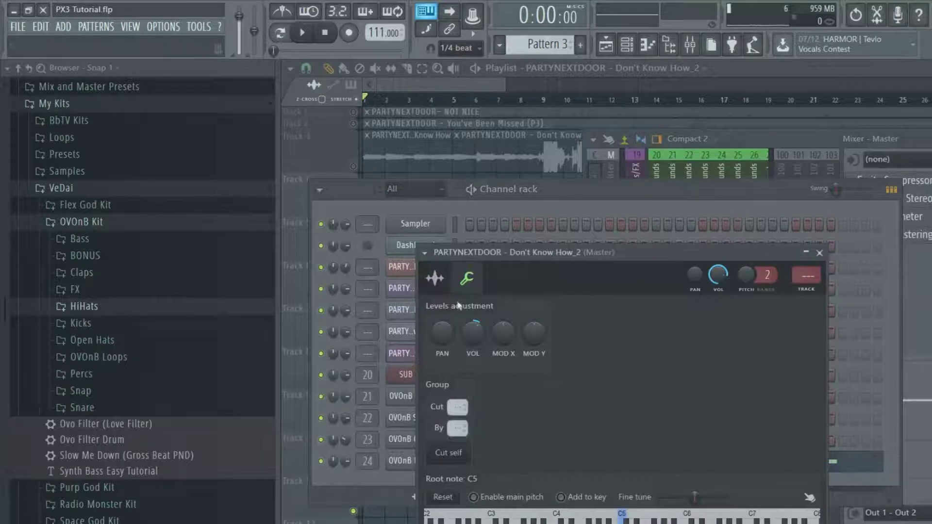
pyautogui.moveTo(806, 276); pyautogui.dragTo(806, 225)
# Load Fruity Reeverb 2 in the first effect slot of mixer track 27 and set its wet level to about 61%
pyautogui.click(737, 162)
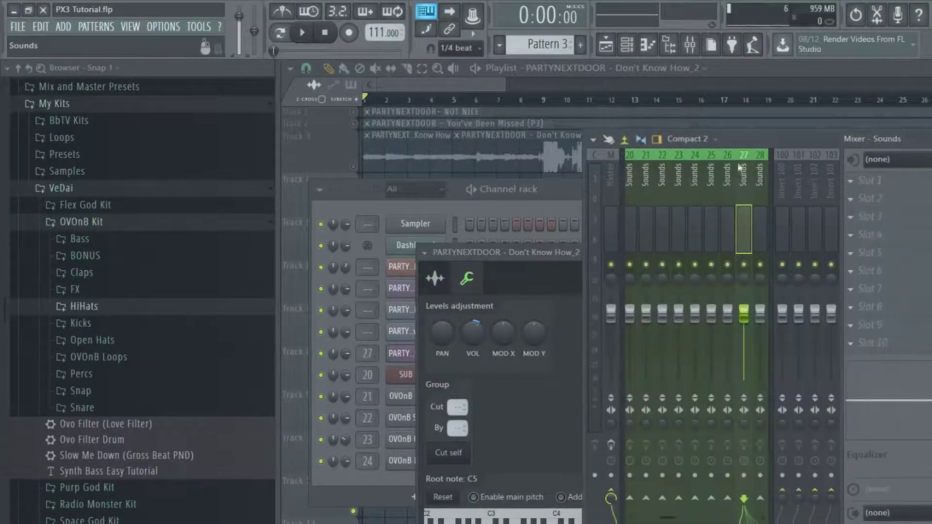
pyautogui.click(866, 183)
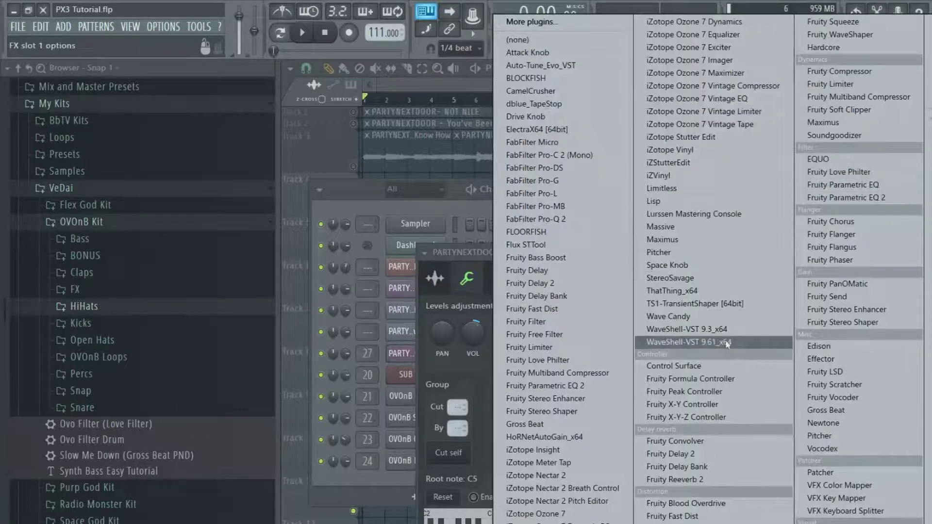
pyautogui.click(698, 479)
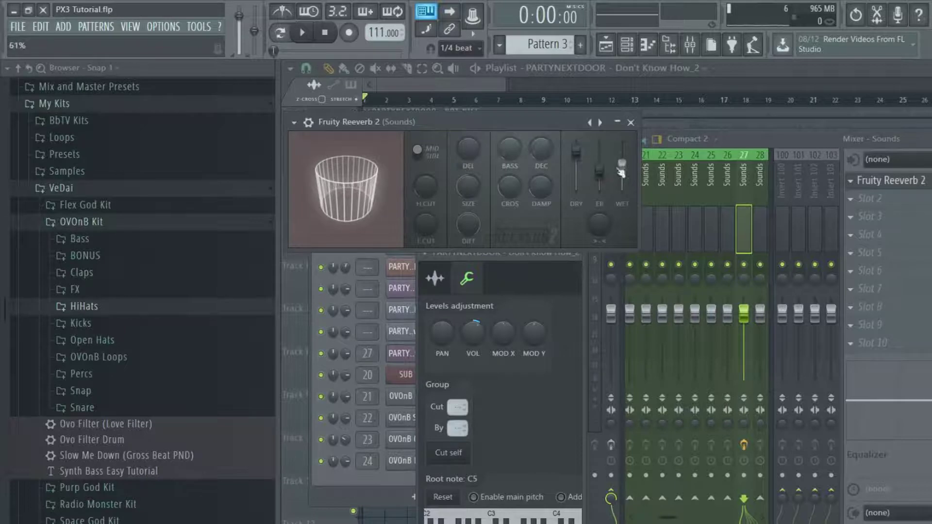
pyautogui.click(631, 123)
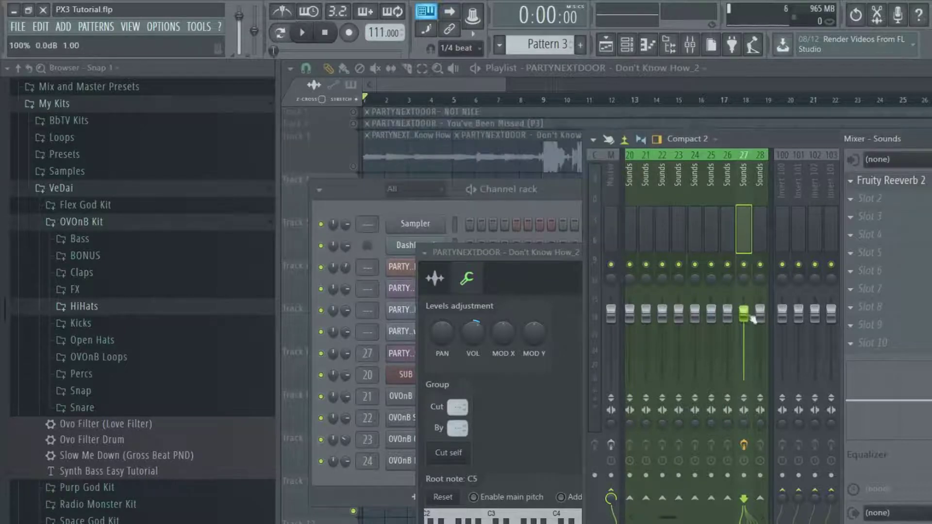
# Play the arrangement and inspect the OVOnB Snare (That Part) channel's sample, level and group settings
pyautogui.click(490, 189)
pyautogui.click(303, 39)
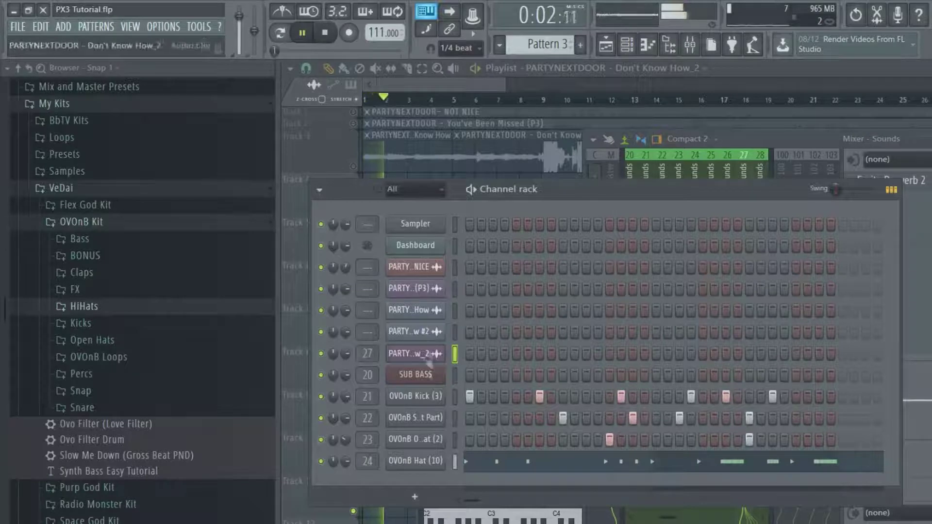
pyautogui.click(428, 419)
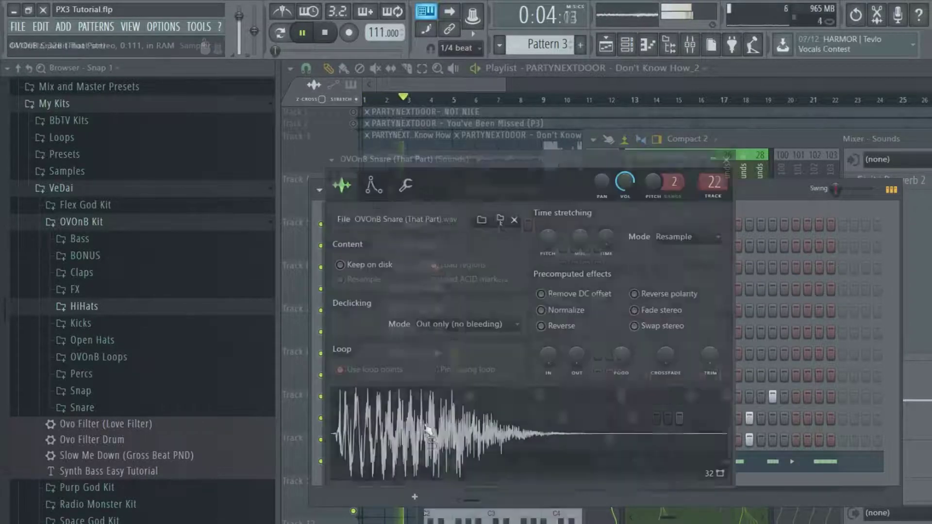
pyautogui.click(405, 185)
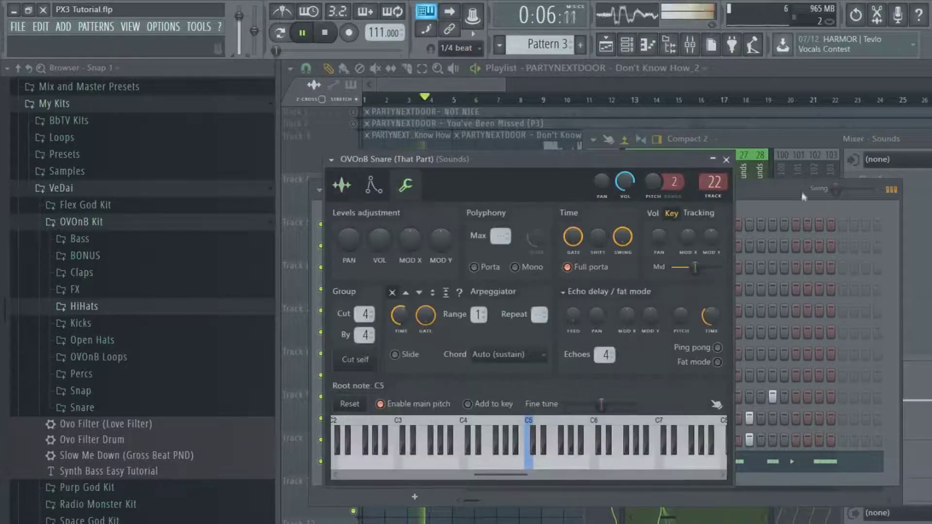
pyautogui.click(726, 160)
# Boost the equalizer on the snare's mixer track 22 by about 3.7 dB near 1.6 kHz and stop playback
pyautogui.click(765, 139)
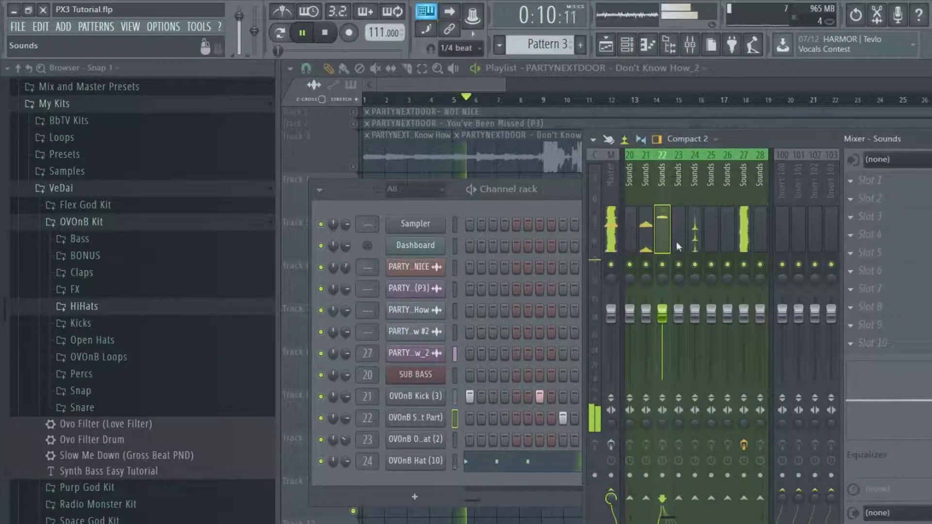
pyautogui.moveTo(888, 400)
pyautogui.mouseDown()
pyautogui.moveTo(888, 387)
pyautogui.moveTo(924, 375)
pyautogui.moveTo(900, 392)
pyautogui.mouseUp()
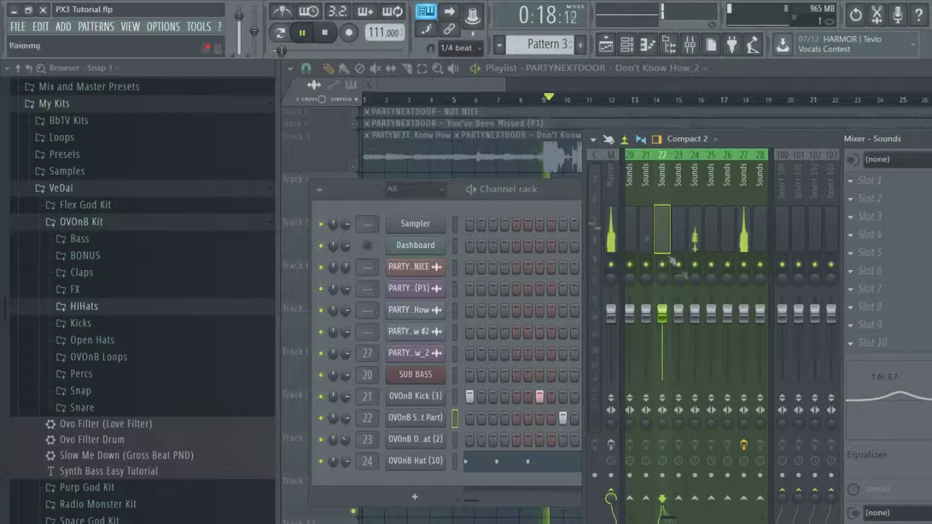
pyautogui.press('space')
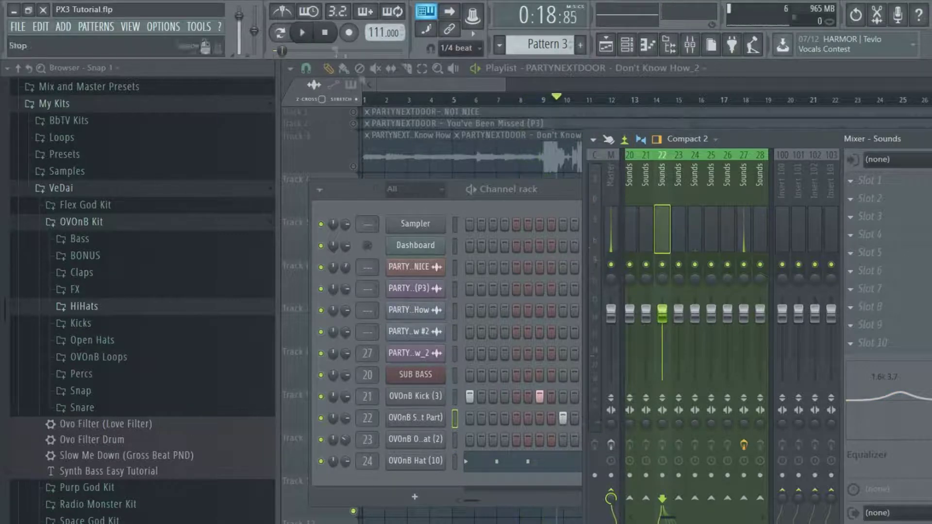
# Set the playback position to bar 9, unmute Track 3 and lower the volume of its "PARTYNEXTDOOR - Don't Know How" reference clip
pyautogui.click(482, 85)
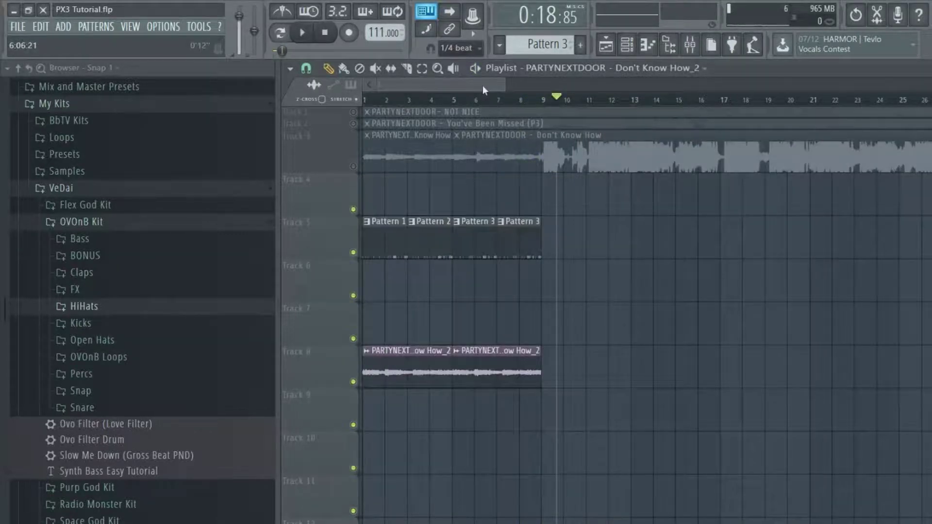
pyautogui.click(542, 99)
pyautogui.click(354, 166)
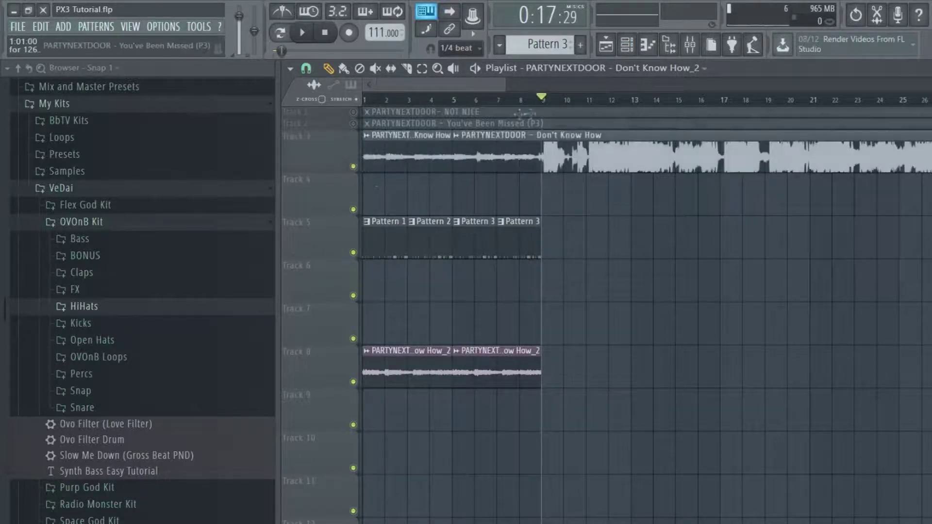
pyautogui.doubleClick(598, 169)
pyautogui.moveTo(606, 163); pyautogui.dragTo(606, 165)
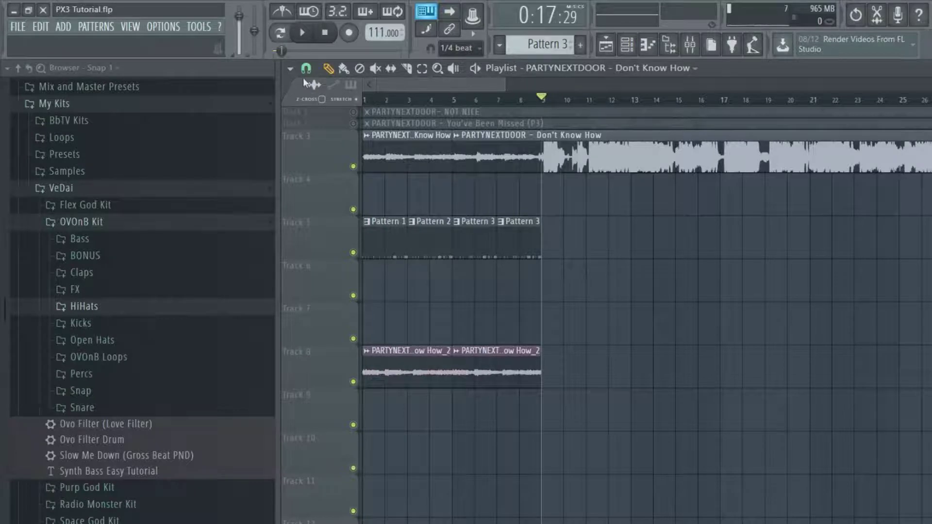
pyautogui.click(19, 27)
pyautogui.click(23, 83)
pyautogui.moveTo(441, 88); pyautogui.dragTo(475, 92)
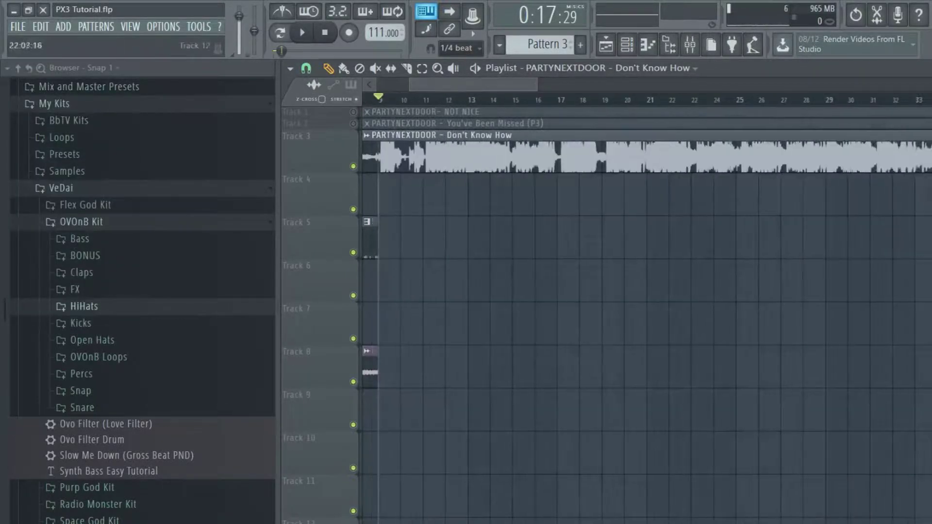
pyautogui.hotkey('alt', 'Tab')
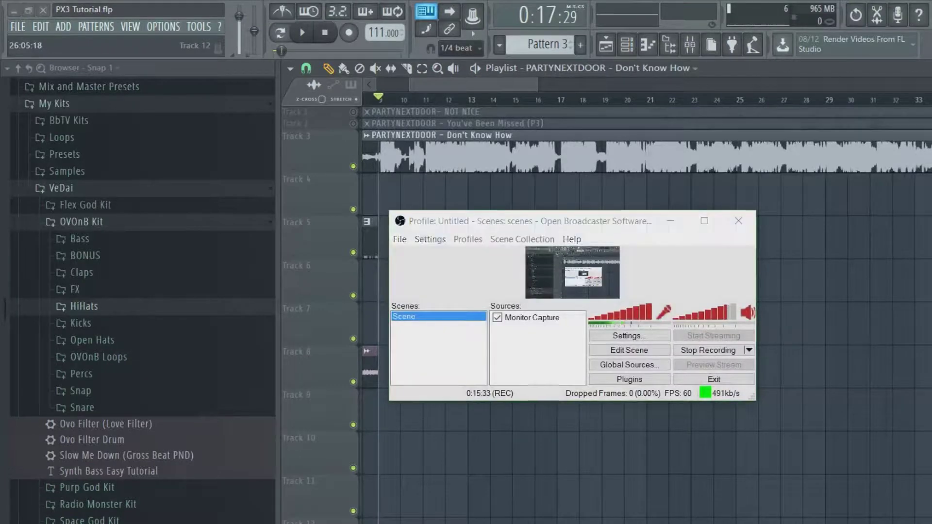
pyautogui.hotkey('alt', 'Tab')
pyautogui.moveTo(504, 89); pyautogui.dragTo(469, 90)
pyautogui.click(701, 50)
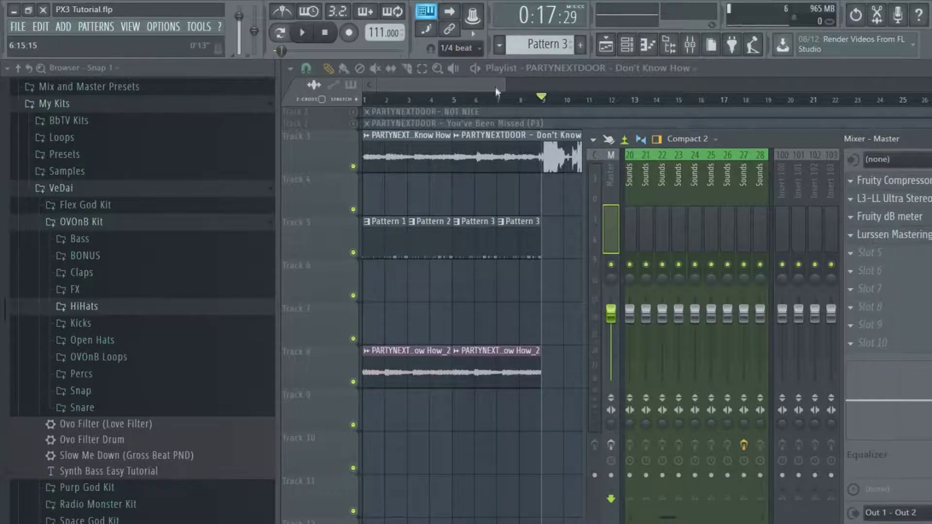
pyautogui.press('F9')
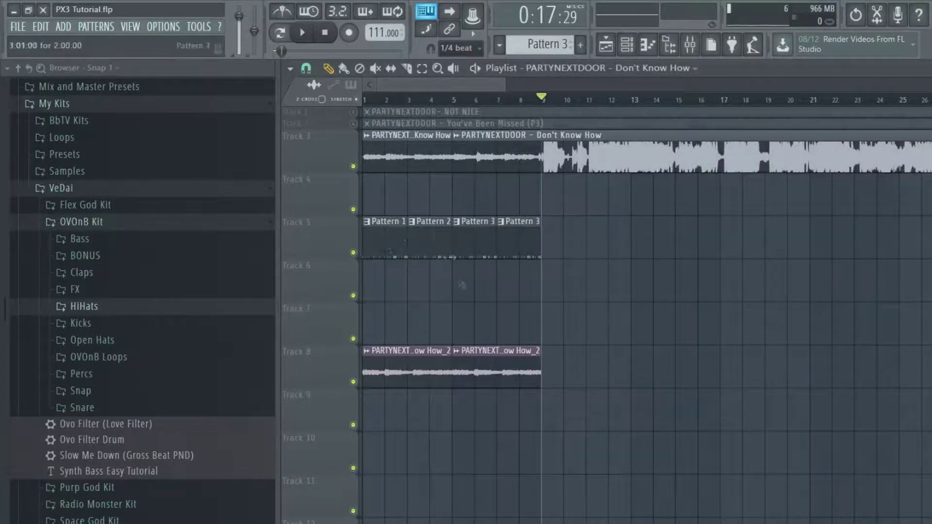
# Move the Channel rack clear of the patterns and add an FL Keys instrument channel
pyautogui.click(626, 45)
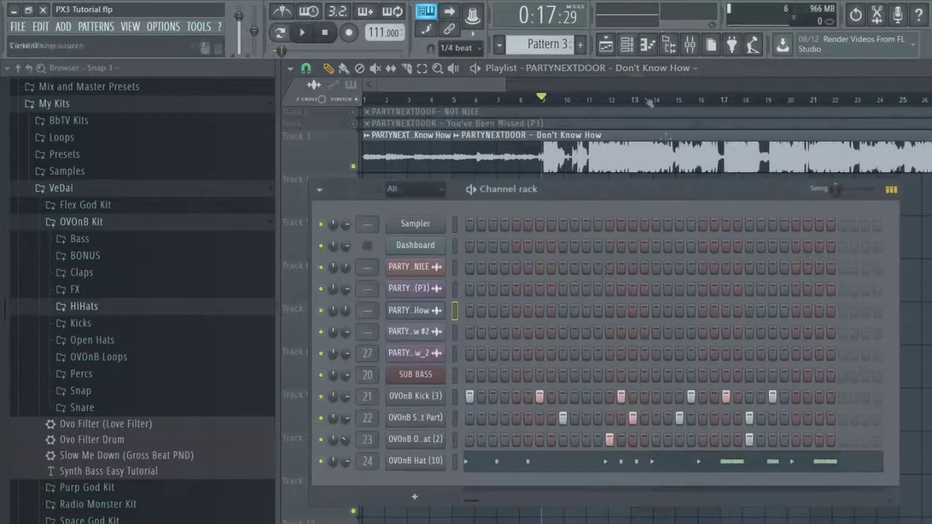
pyautogui.moveTo(580, 199); pyautogui.dragTo(700, 181)
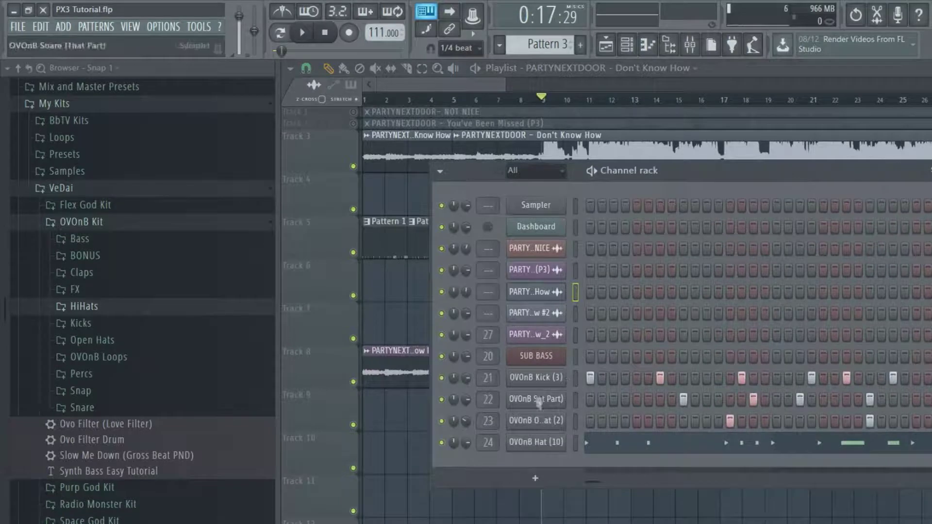
pyautogui.click(534, 479)
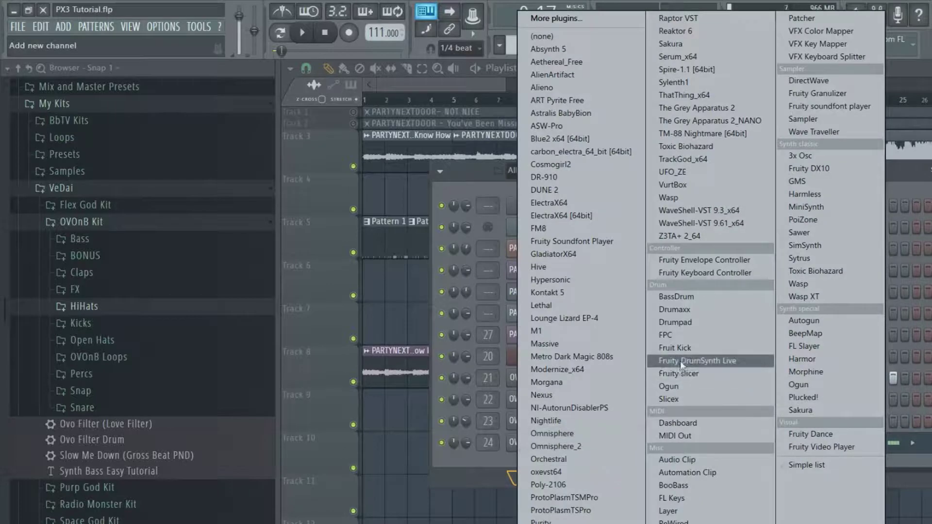
pyautogui.click(671, 499)
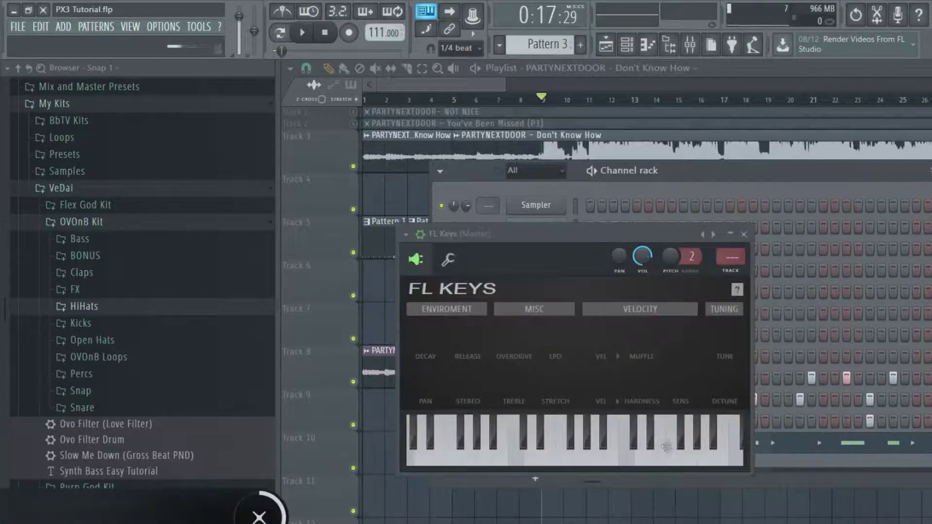
# Play the reference song from bar 9 to compare its notes, and check the clip's sample settings
pyautogui.click(545, 101)
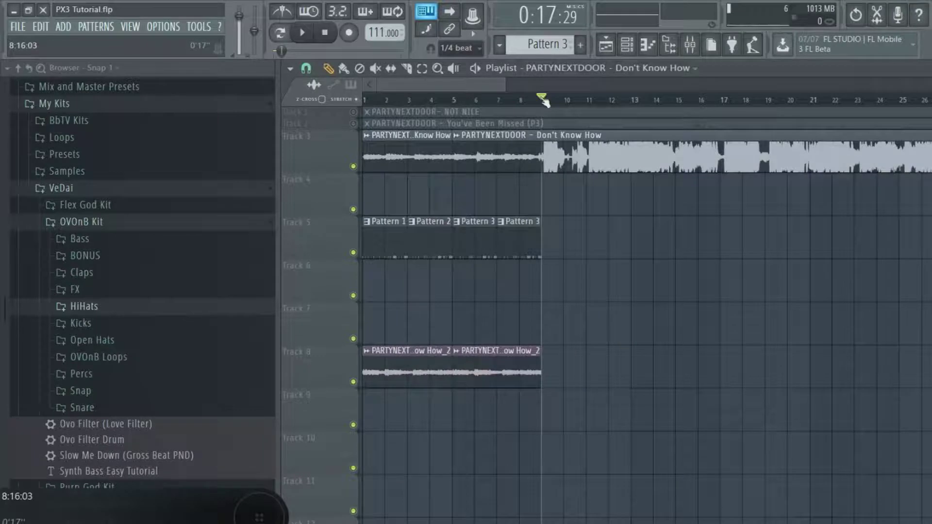
pyautogui.click(300, 33)
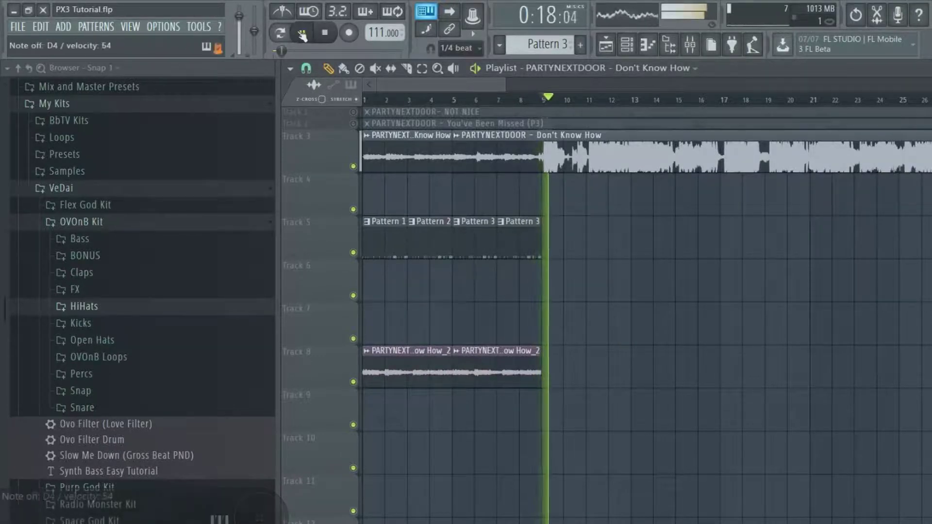
pyautogui.doubleClick(523, 164)
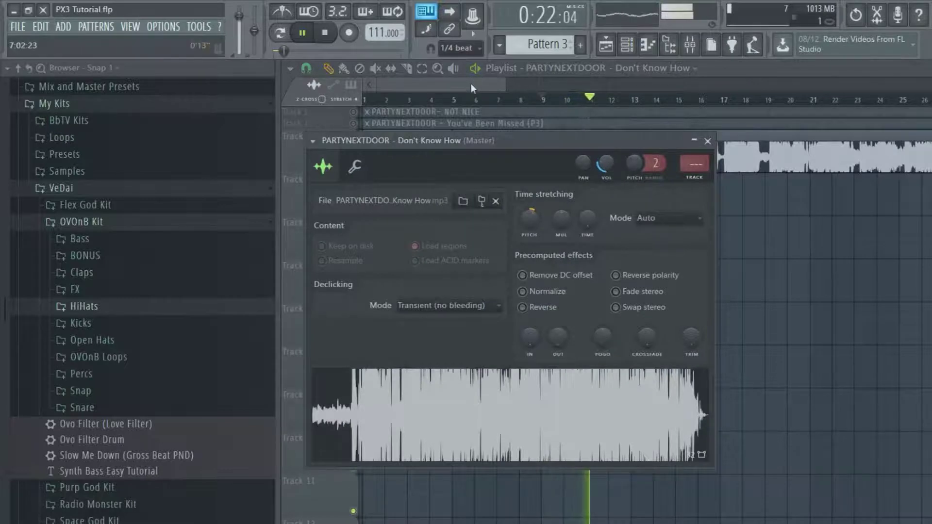
pyautogui.press('Escape')
pyautogui.click(325, 33)
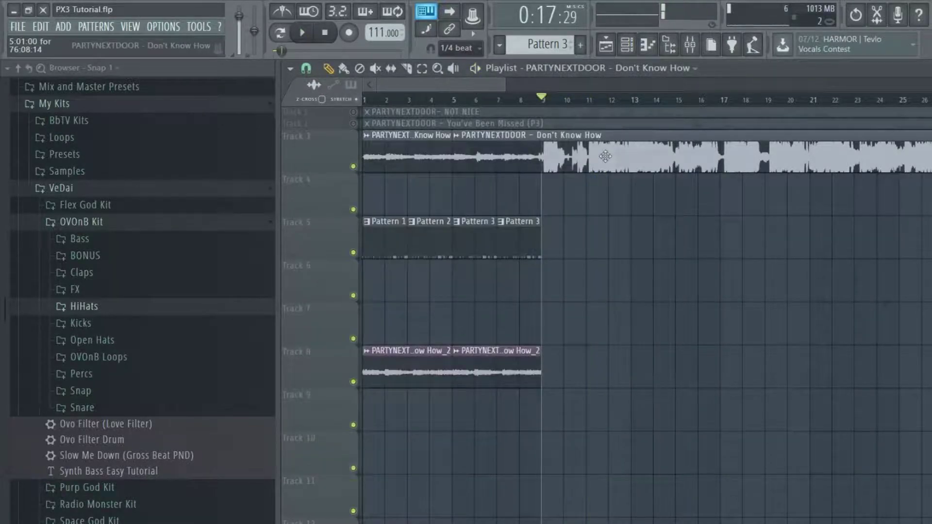
# Reset the time-stretching pitch of the "PARTYNEXTDOOR - Don't Know How" reference clip to its default
pyautogui.doubleClick(606, 156)
pyautogui.rightClick(527, 223)
pyautogui.click(559, 237)
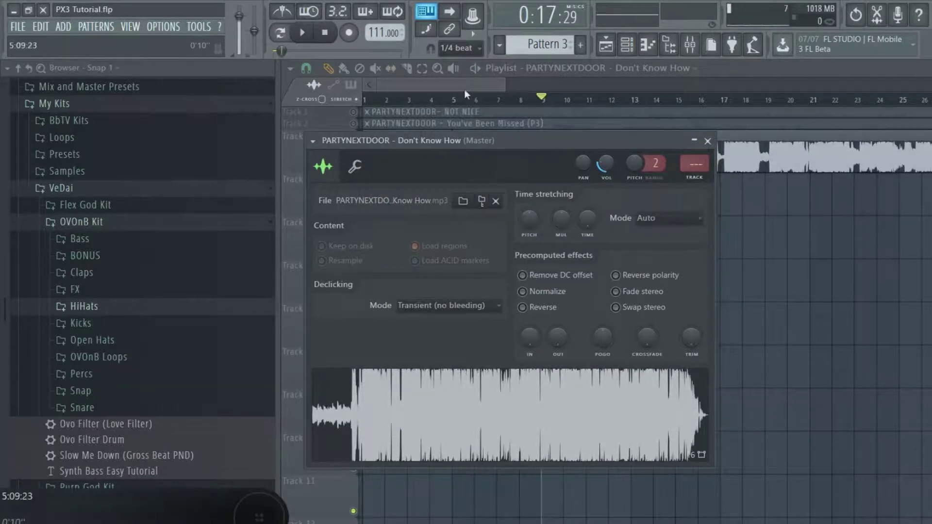
# Close the reference clip's sample settings and play the song repeatedly from bar 9 to hear its opening notes
pyautogui.press('Escape')
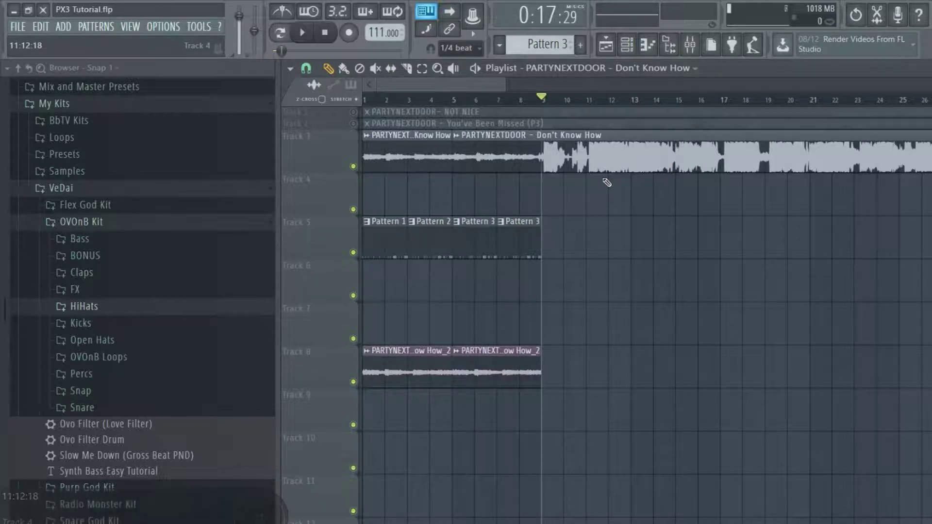
pyautogui.click(303, 34)
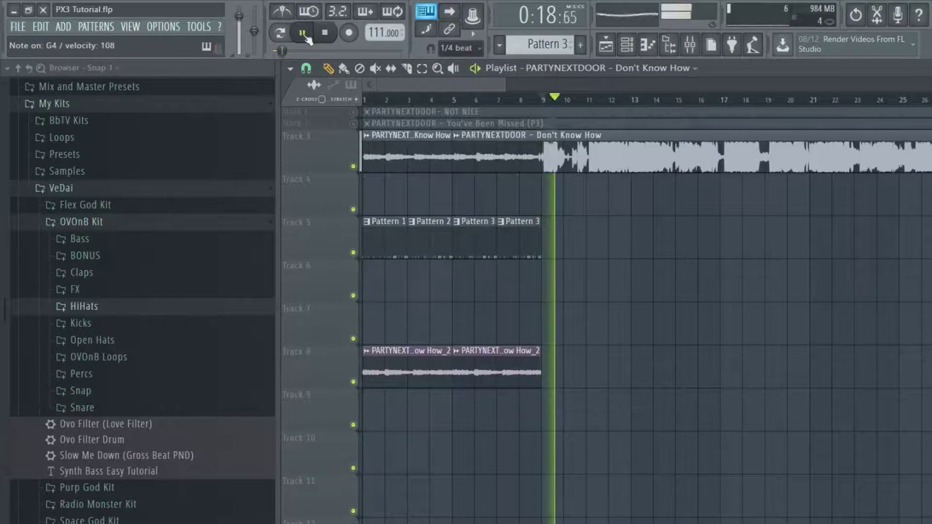
pyautogui.click(326, 33)
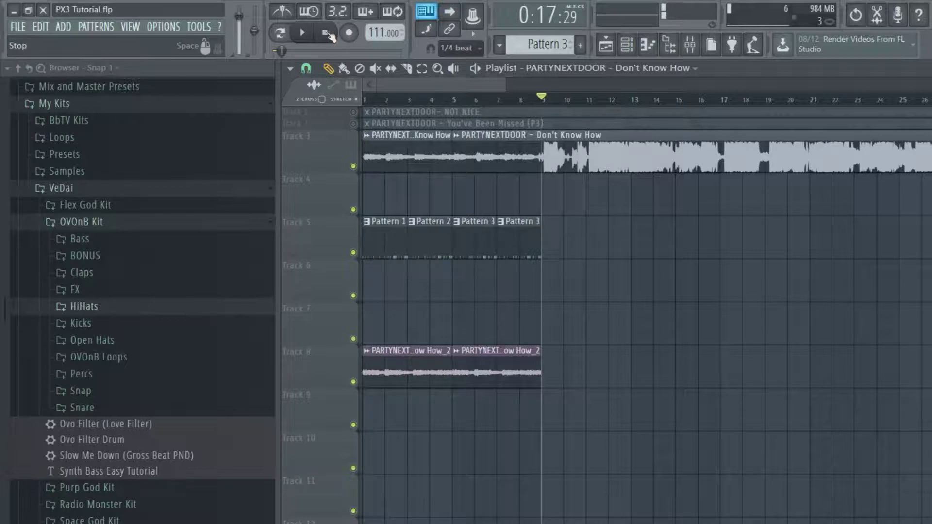
pyautogui.click(305, 34)
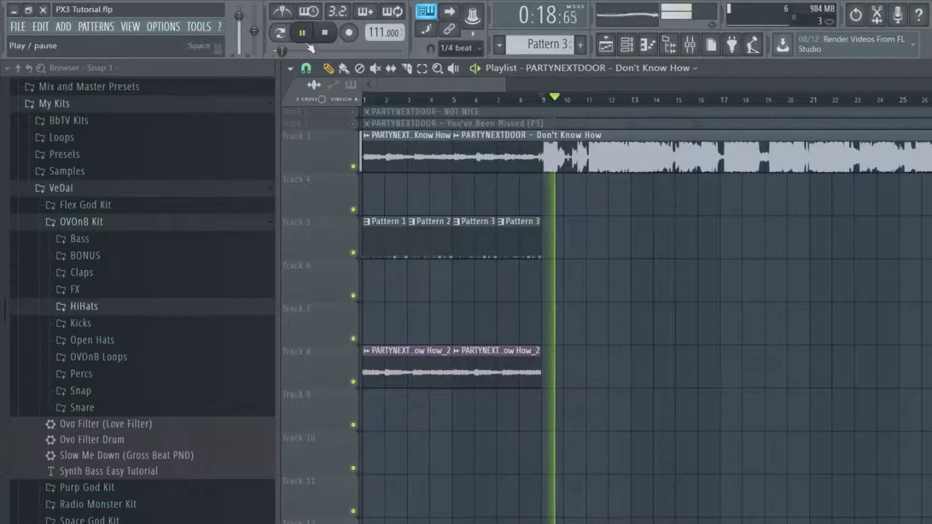
pyautogui.click(324, 33)
pyautogui.click(626, 45)
pyautogui.click(327, 38)
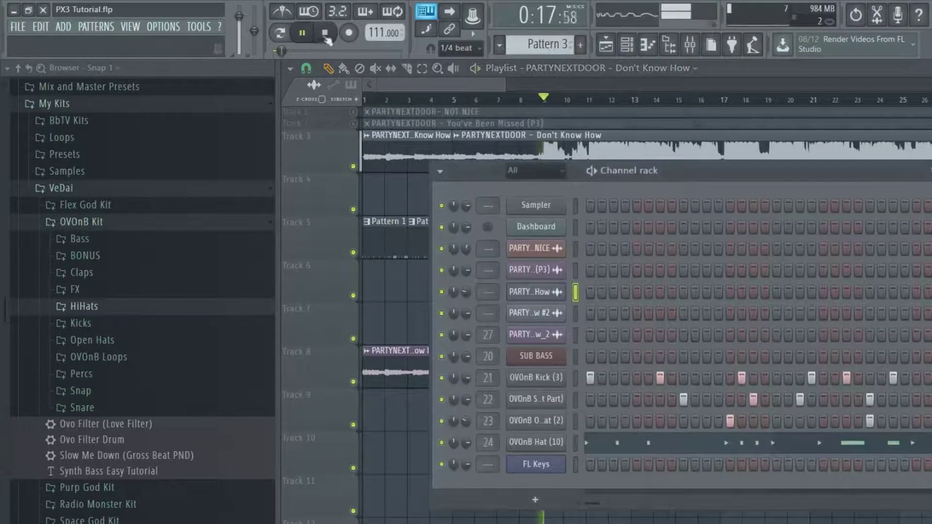
# Select the FL Keys channel and play the arrangement from bar 1 and the reference song from bar 11 to find matching notes
pyautogui.click(575, 464)
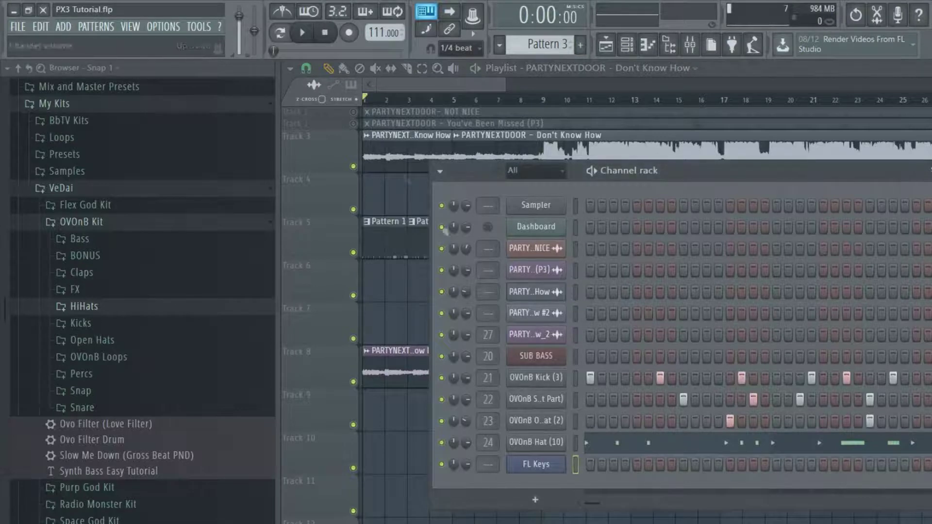
pyautogui.click(400, 89)
pyautogui.click(303, 33)
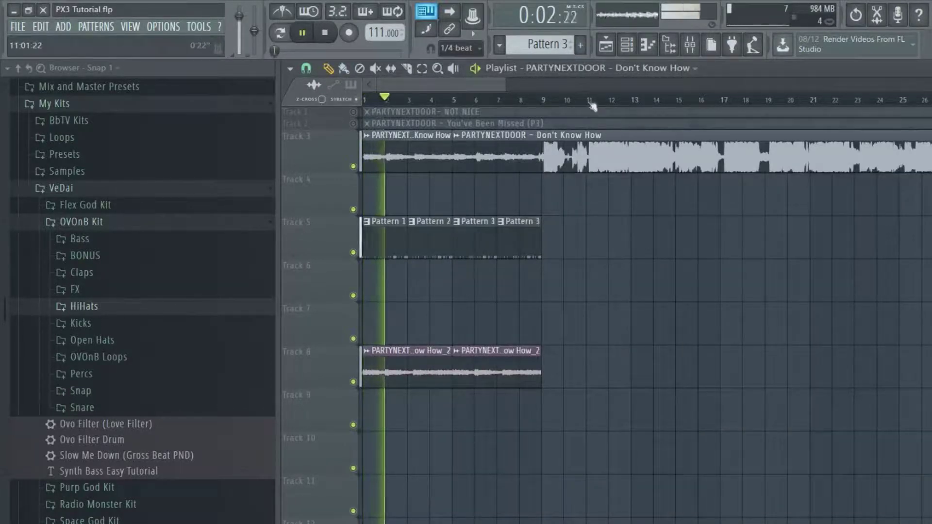
pyautogui.click(586, 100)
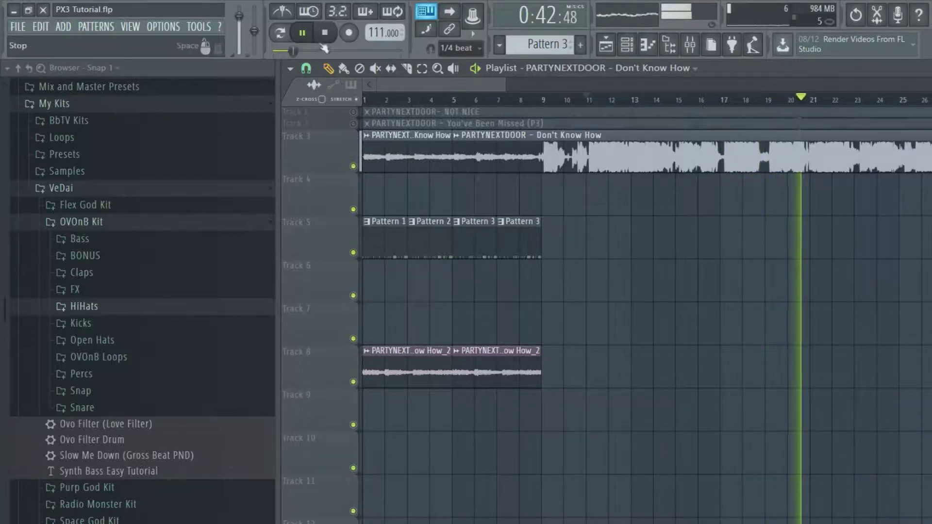
pyautogui.press('space')
# In the FL Keys piano roll of Pattern 3, stack short notes at bar 1: D#6, C#6, C6, A#5, G#5, G5, F5, D#5 and C#5
pyautogui.click(626, 45)
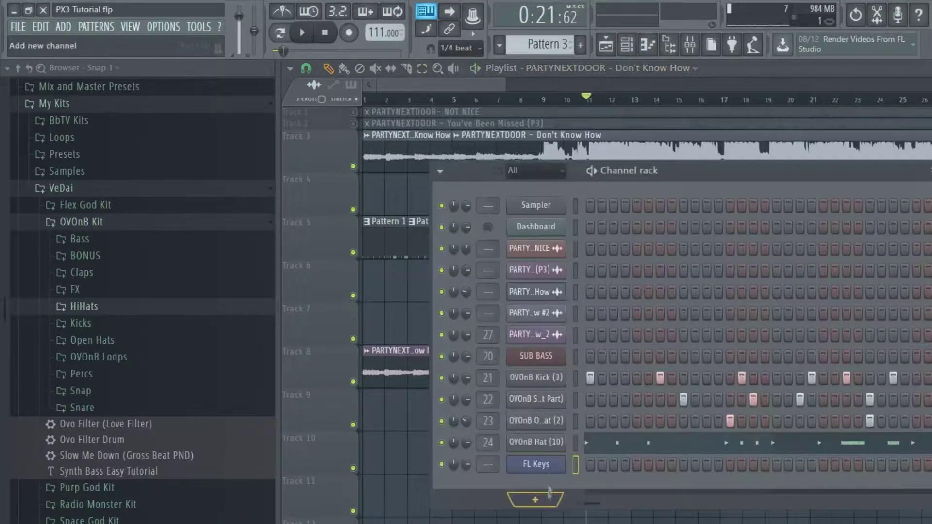
pyautogui.rightClick(561, 462)
pyautogui.click(548, 468)
pyautogui.rightClick(550, 469)
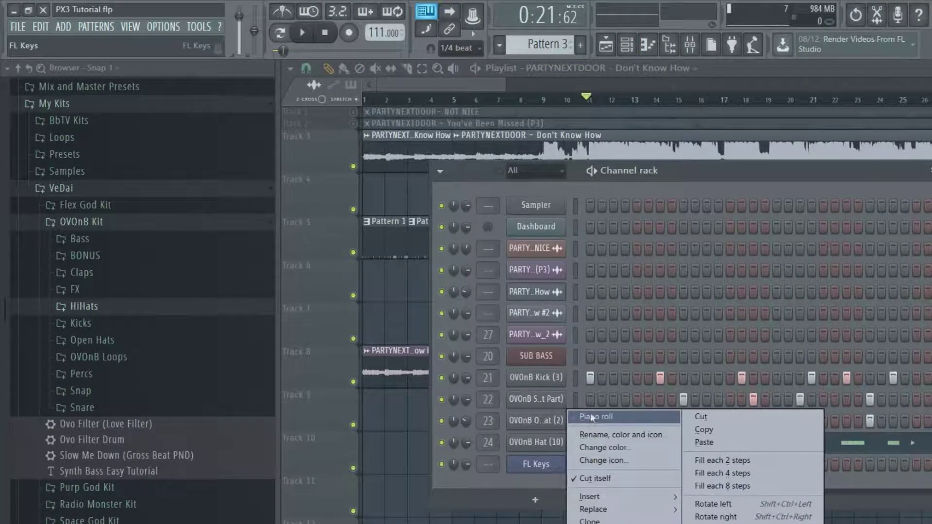
pyautogui.click(602, 418)
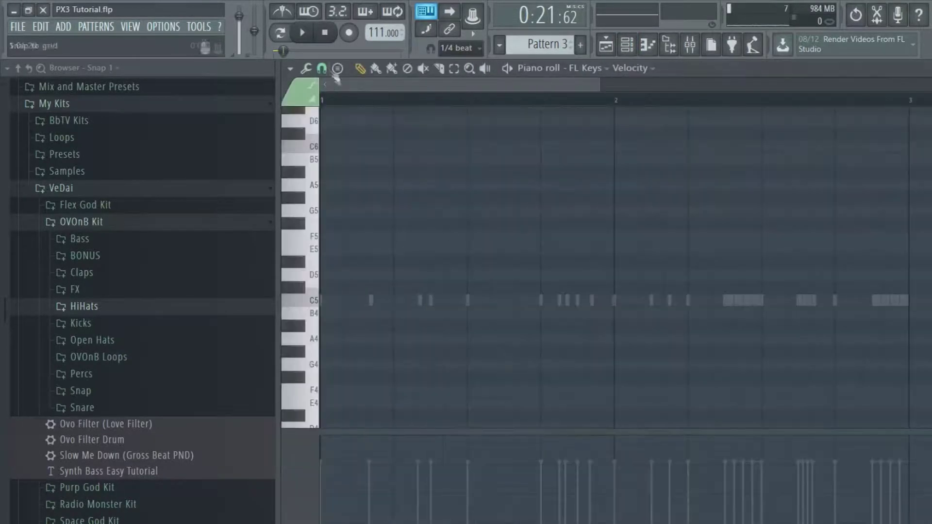
pyautogui.scroll(3, 328, 199)
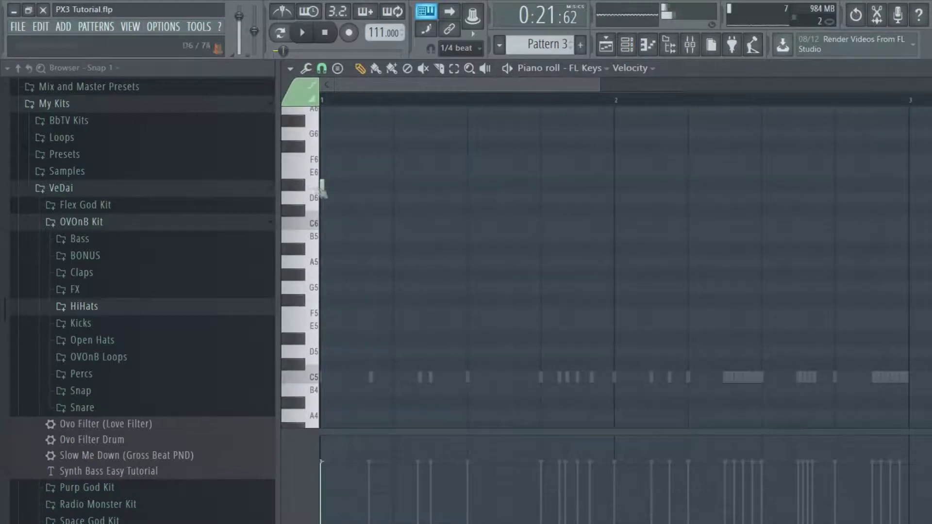
pyautogui.click(287, 223)
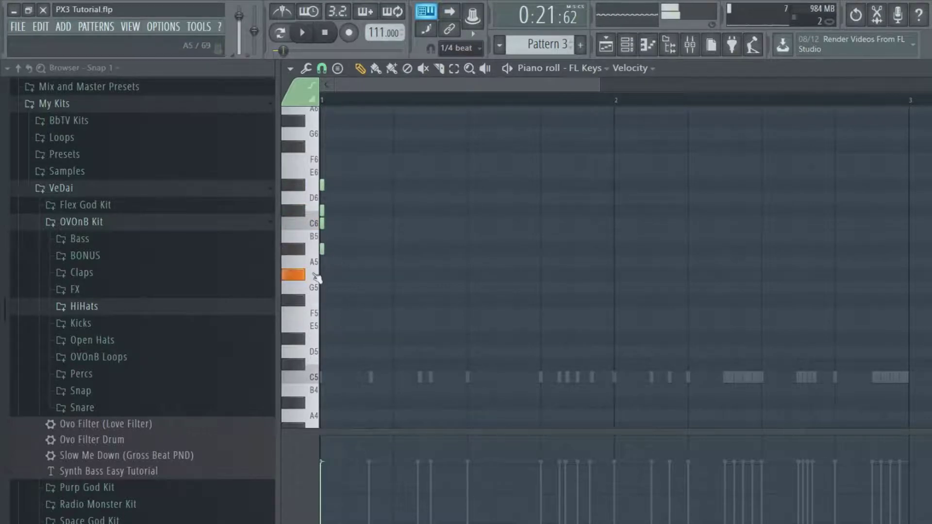
pyautogui.click(313, 290)
pyautogui.click(322, 314)
pyautogui.click(322, 325)
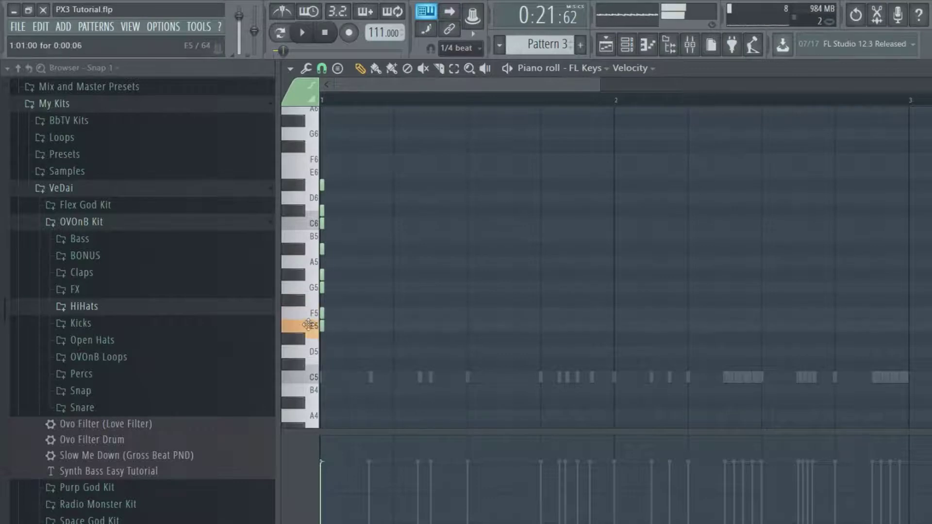
pyautogui.click(322, 339)
pyautogui.click(323, 364)
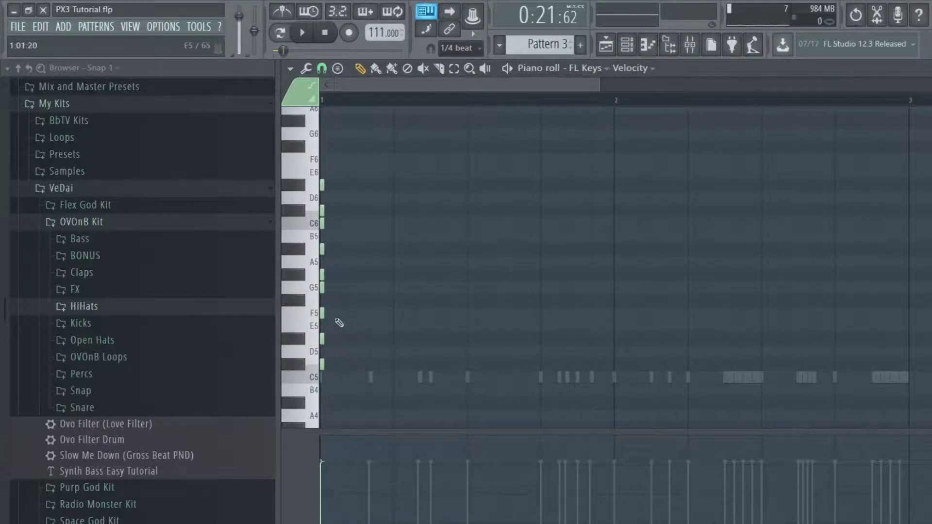
# Audition the stacked FL Keys notes, select them all and lengthen them to about two bars
pyautogui.click(317, 313)
pyautogui.click(314, 295)
pyautogui.click(297, 275)
pyautogui.click(301, 212)
pyautogui.click(302, 186)
pyautogui.press('space')
pyautogui.moveTo(401, 155); pyautogui.dragTo(321, 358)
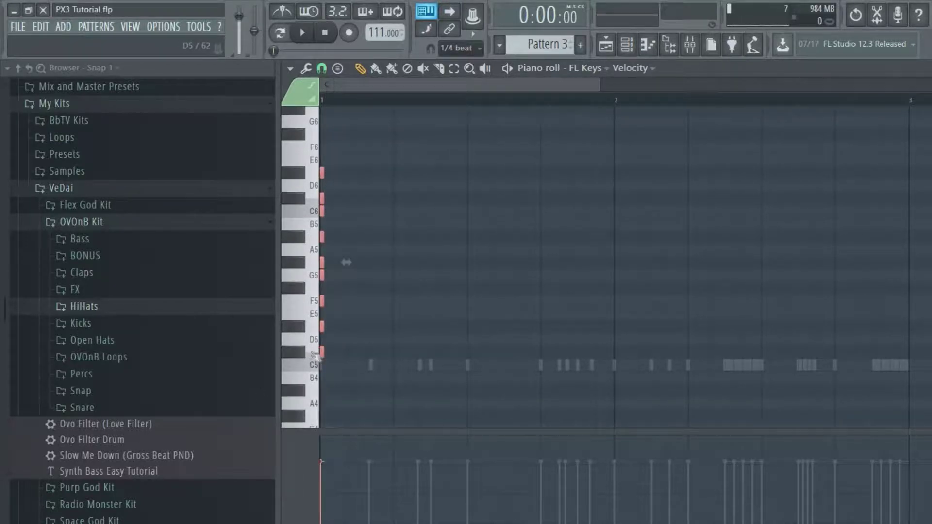
pyautogui.moveTo(324, 354); pyautogui.dragTo(910, 262)
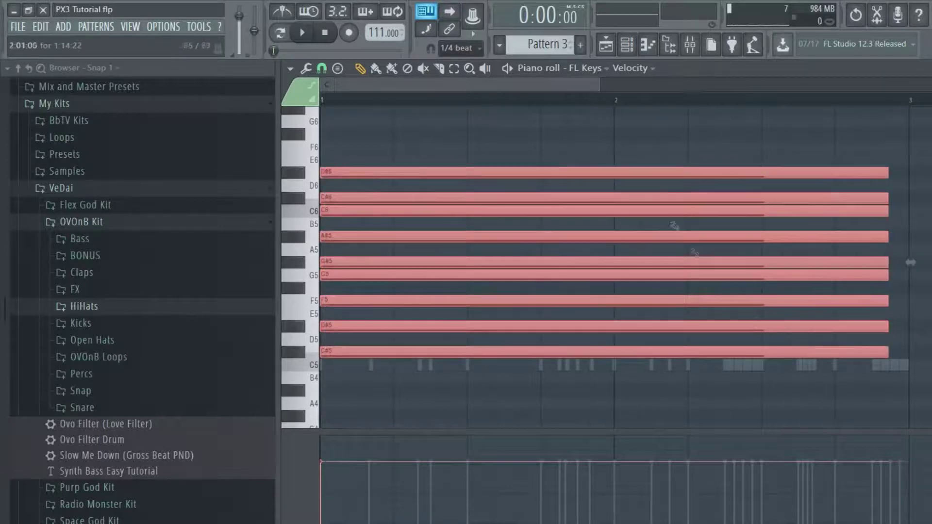
# Copy the FL Keys channel's notes and paste them into the Sampler channel of Pattern 3
pyautogui.click(629, 46)
pyautogui.click(632, 51)
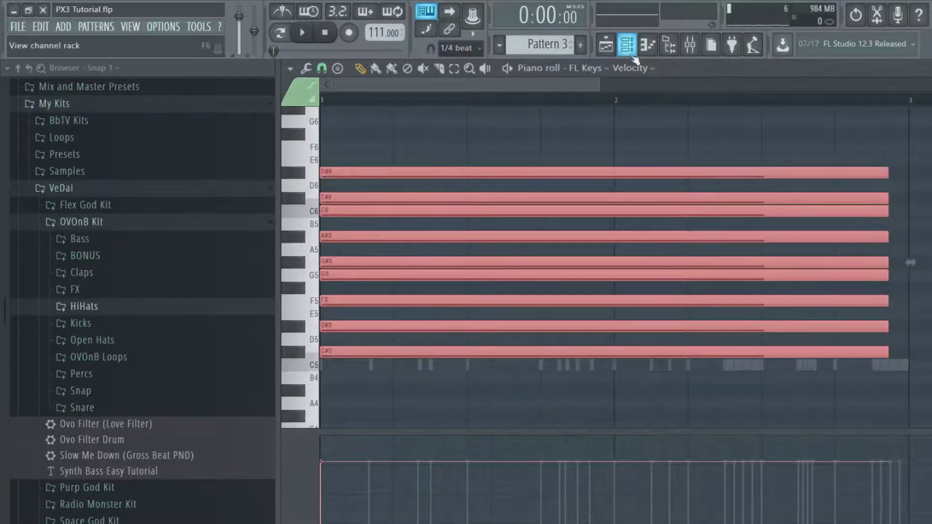
pyautogui.click(632, 51)
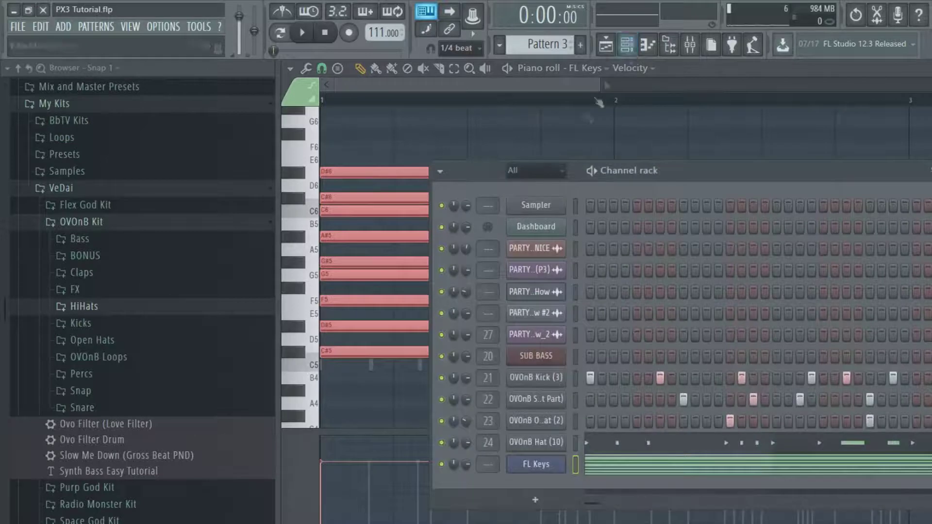
pyautogui.rightClick(521, 464)
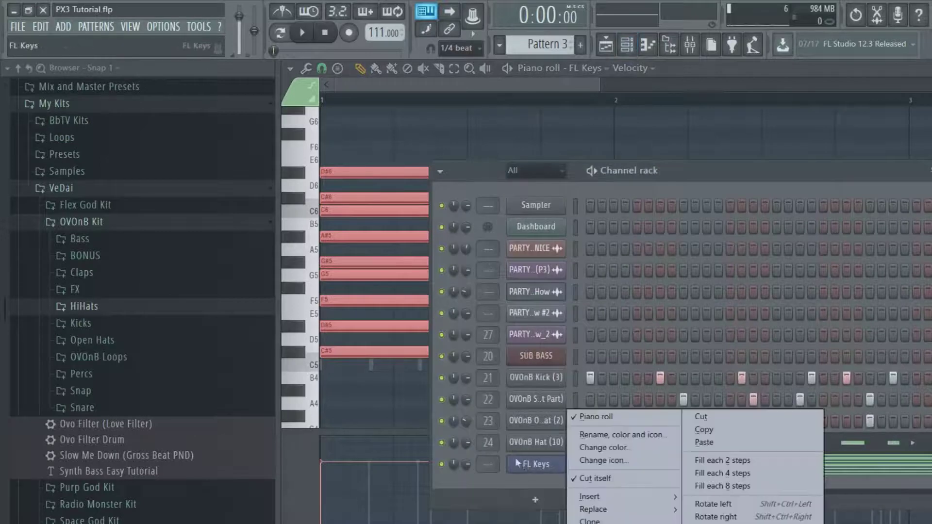
pyautogui.click(703, 429)
pyautogui.rightClick(539, 206)
pyautogui.click(729, 228)
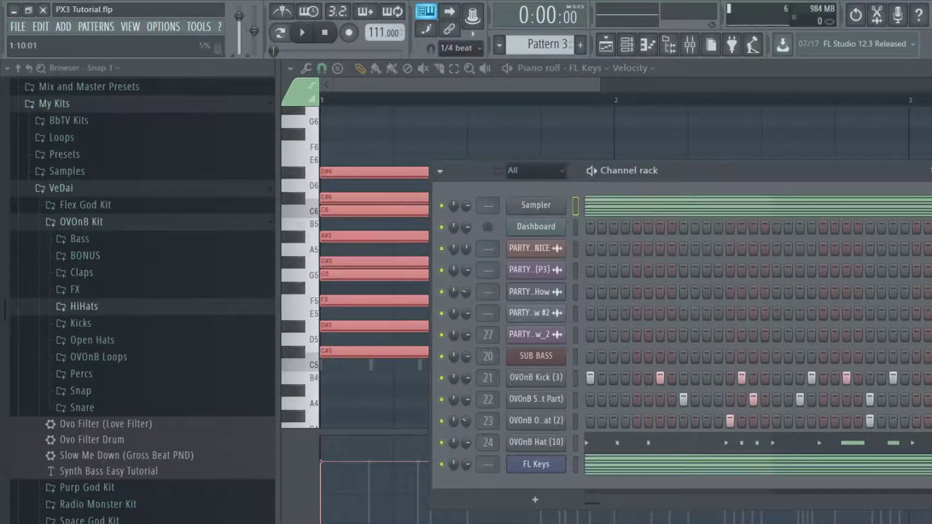
# Delete the FL Keys channel and confirm the deletion
pyautogui.rightClick(527, 469)
pyautogui.click(621, 523)
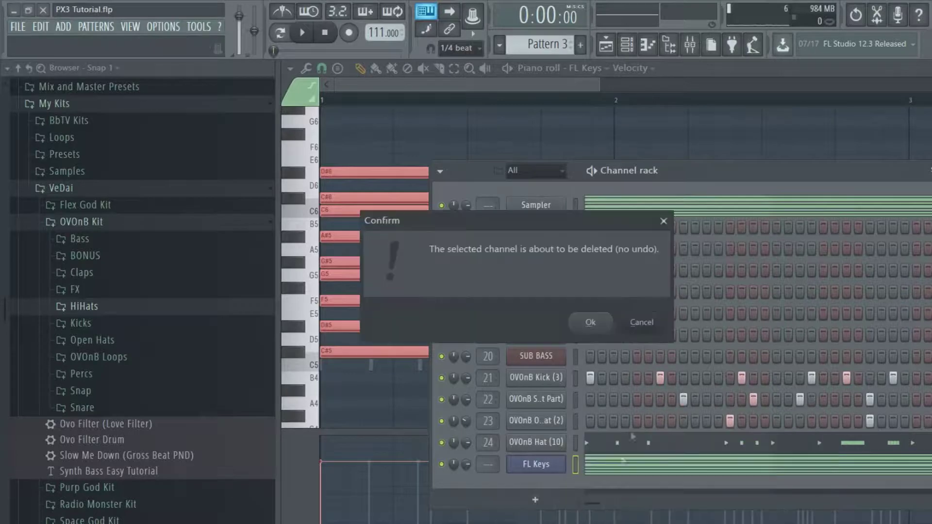
pyautogui.click(592, 321)
# Try long notes such as C#5 and D#6 over the ghost notes in the SUB BASS piano roll, and delete them
pyautogui.rightClick(543, 359)
pyautogui.click(558, 362)
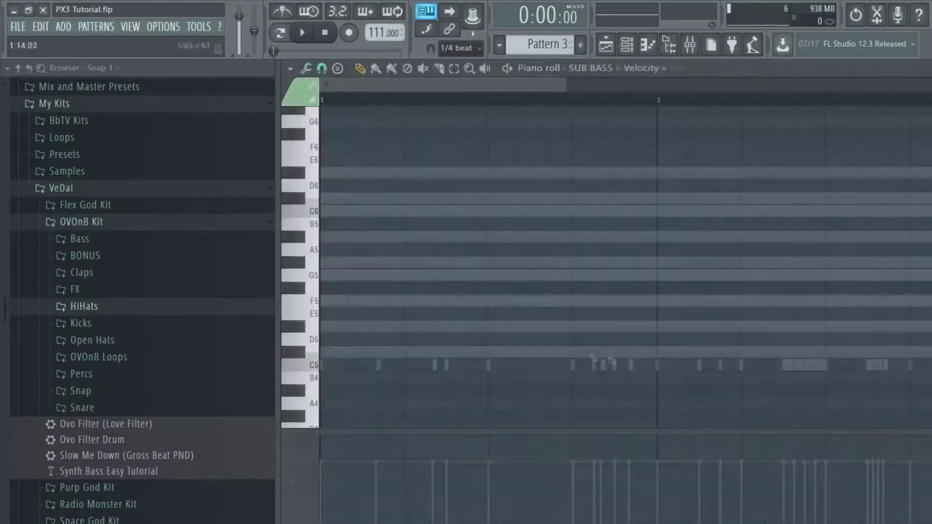
pyautogui.click(325, 352)
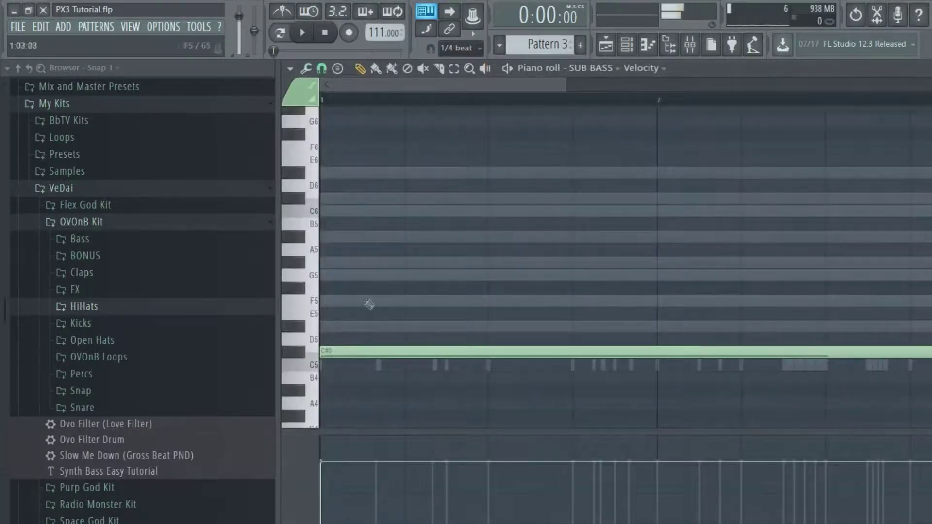
pyautogui.click(356, 288)
pyautogui.click(325, 223)
pyautogui.click(332, 173)
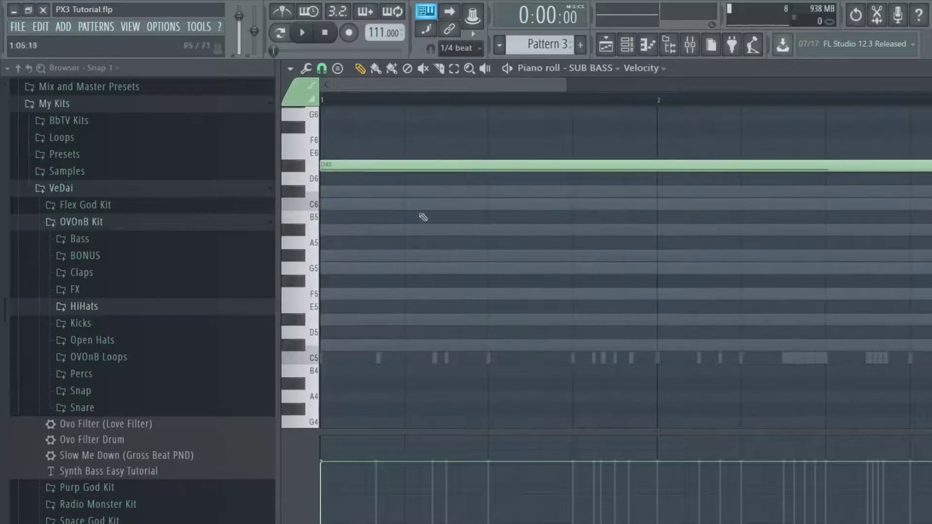
pyautogui.rightClick(360, 169)
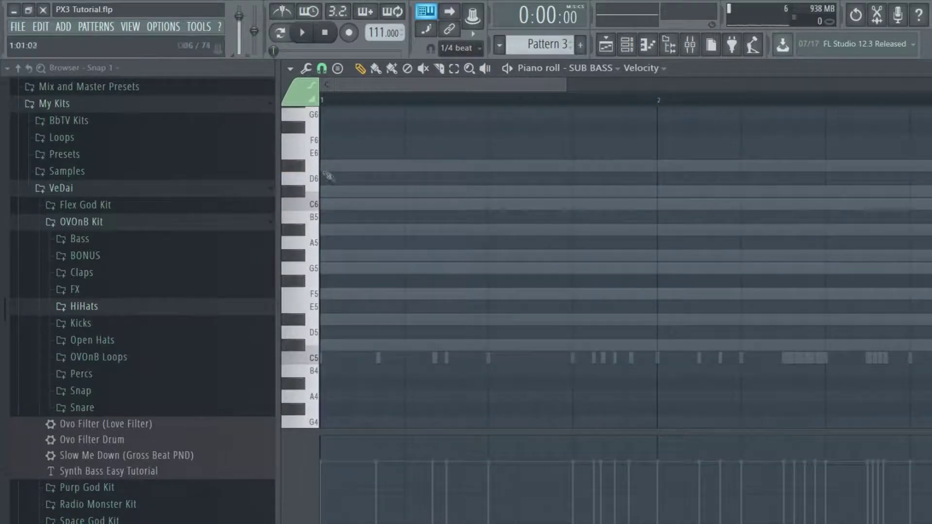
# Check the piano roll's helper options for the Ghost channels setting
pyautogui.click(290, 68)
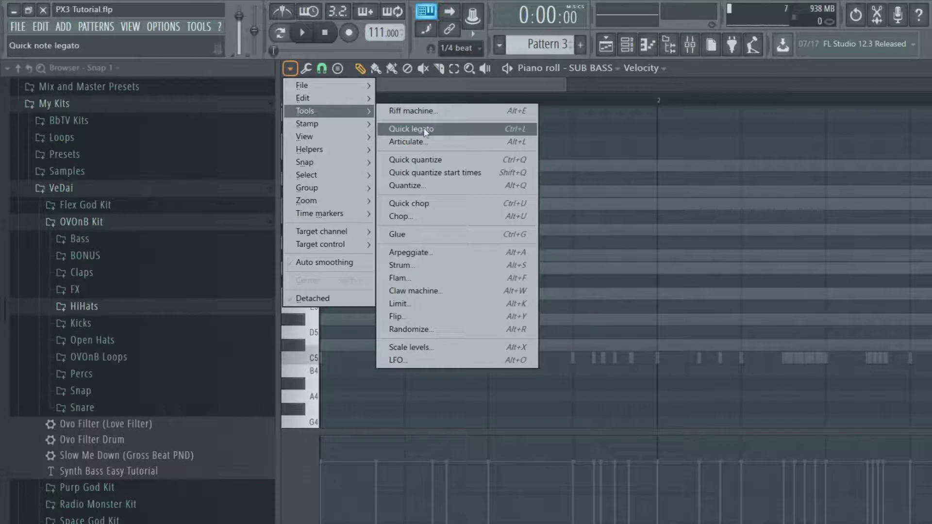
pyautogui.moveTo(336, 134)
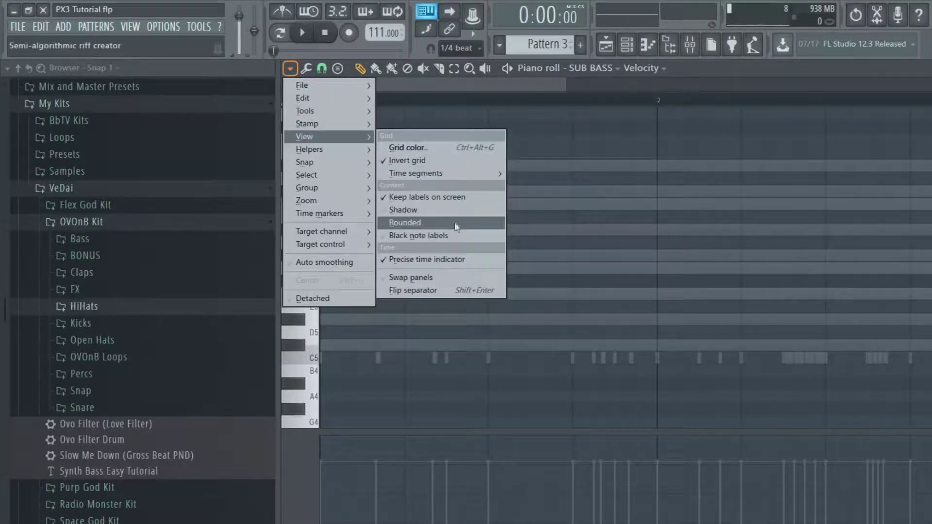
pyautogui.moveTo(371, 154)
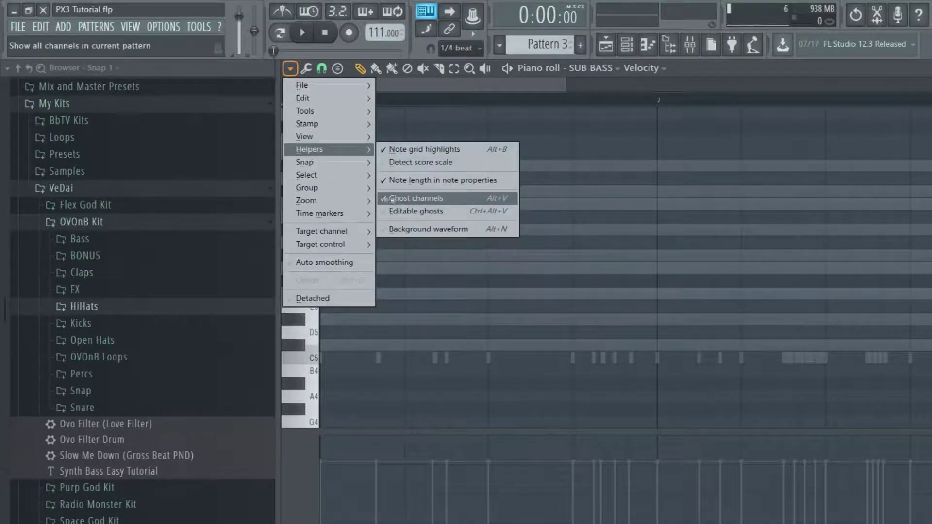
pyautogui.click(395, 84)
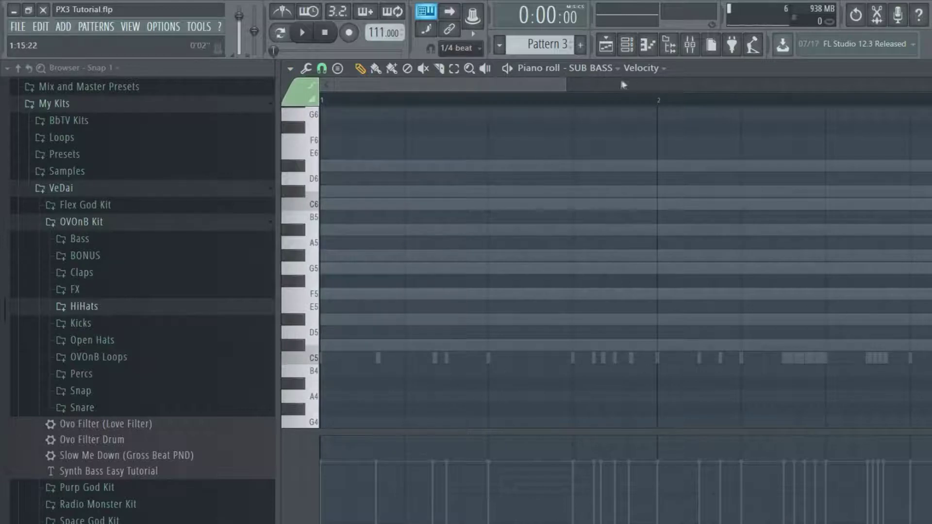
# Copy the Sampler channel's notes from Pattern 3 and paste them into the Sampler channel of Pattern 4
pyautogui.click(647, 45)
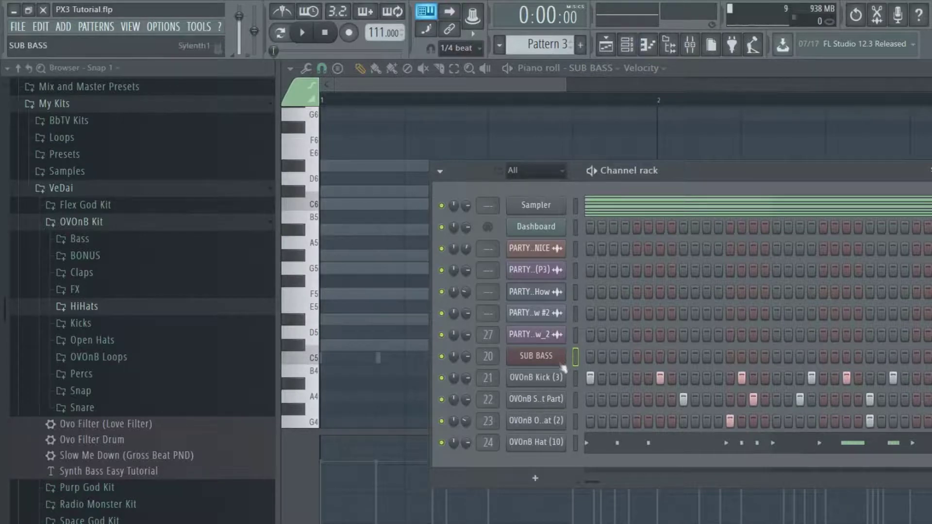
pyautogui.scroll(1, 535, 38)
pyautogui.scroll(-1, 536, 38)
pyautogui.rightClick(545, 206)
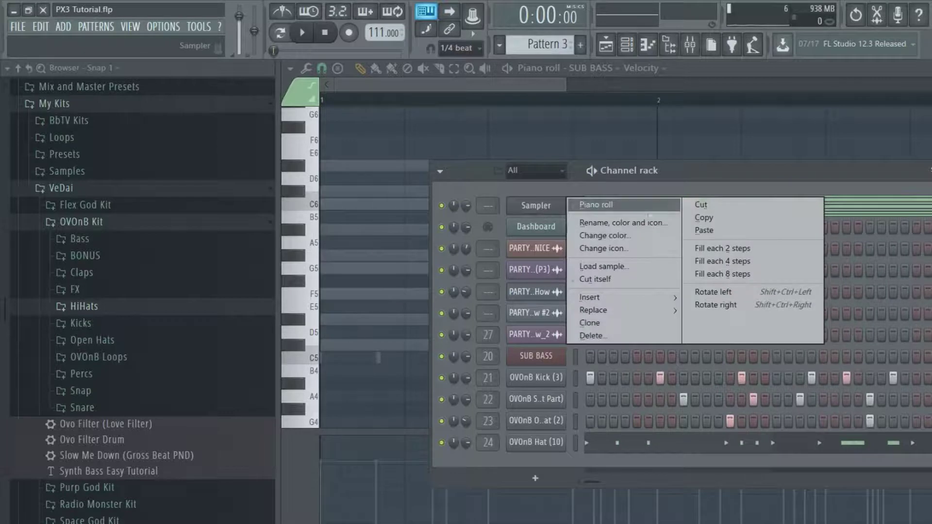
pyautogui.click(690, 217)
pyautogui.scroll(1, 534, 38)
pyautogui.rightClick(508, 200)
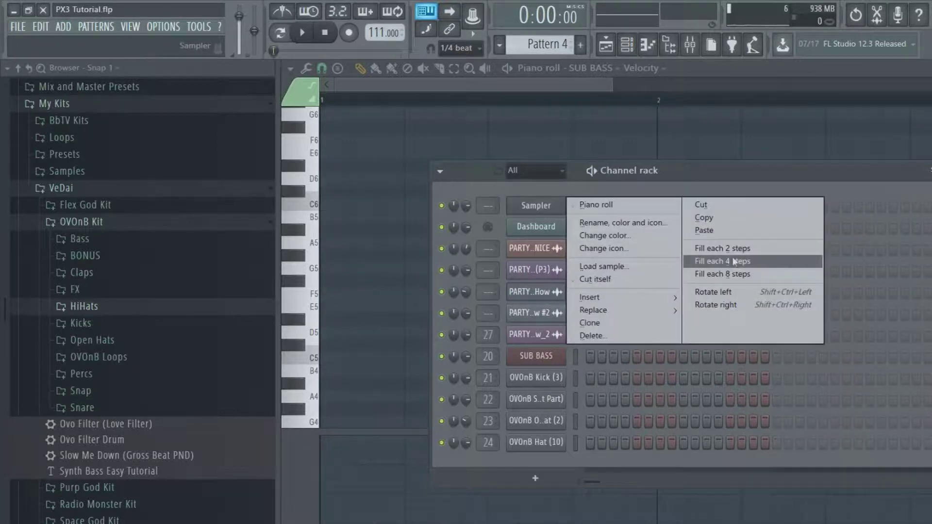
pyautogui.click(692, 234)
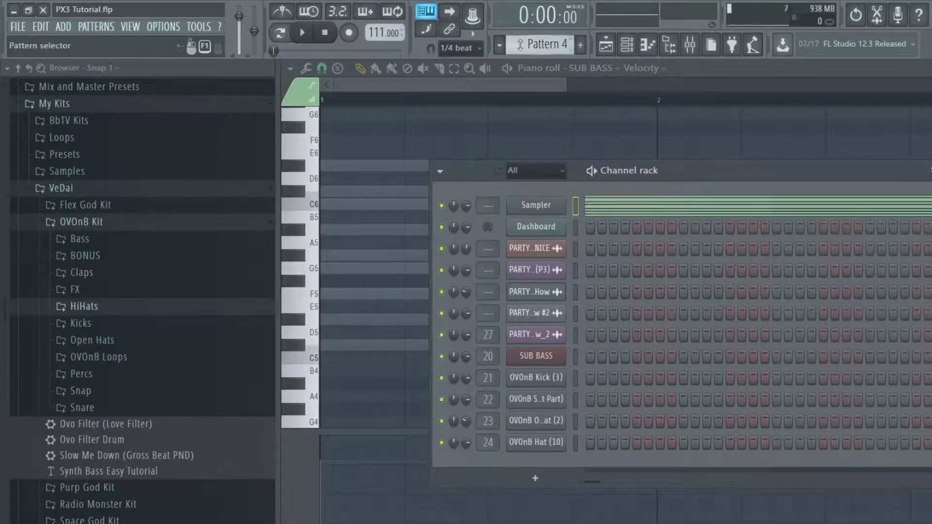
pyautogui.scroll(-1, 534, 44)
pyautogui.scroll(1, 520, 44)
# Place a Pattern 4 clip on Track 6 at bar 1 of the Playlist and mute the Sampler channel
pyautogui.click(607, 46)
pyautogui.moveTo(431, 282); pyautogui.dragTo(538, 289)
pyautogui.click(627, 45)
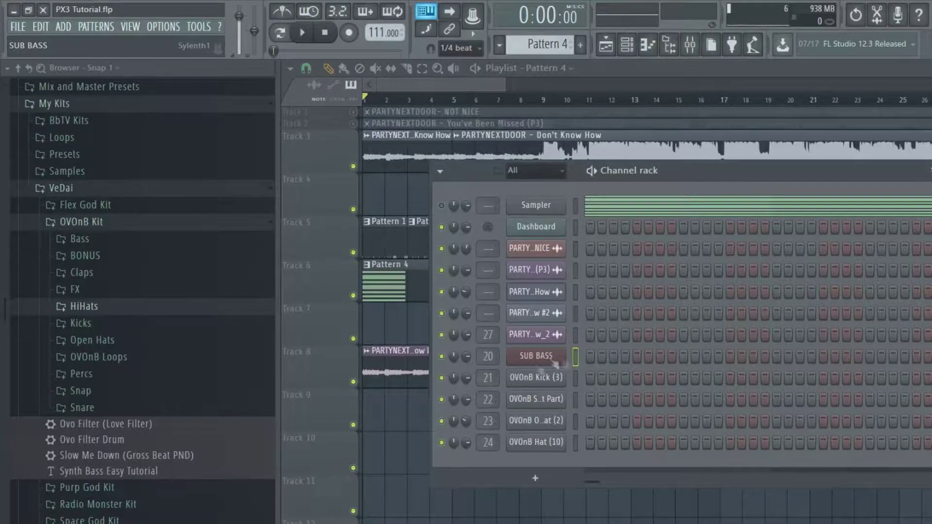
# Mute Track 3 in the Playlist and select bars 1 to 8 as the playback range
pyautogui.click(368, 99)
pyautogui.click(353, 167)
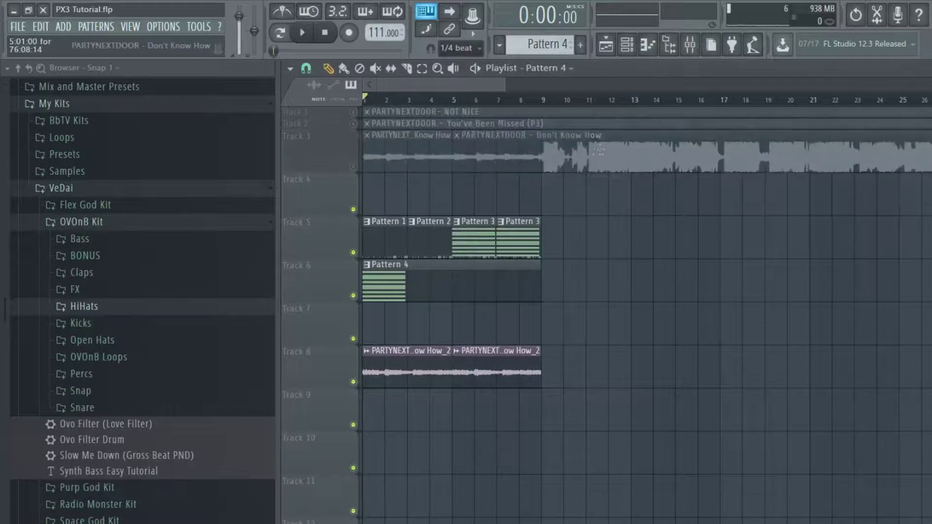
pyautogui.moveTo(543, 101); pyautogui.dragTo(365, 101)
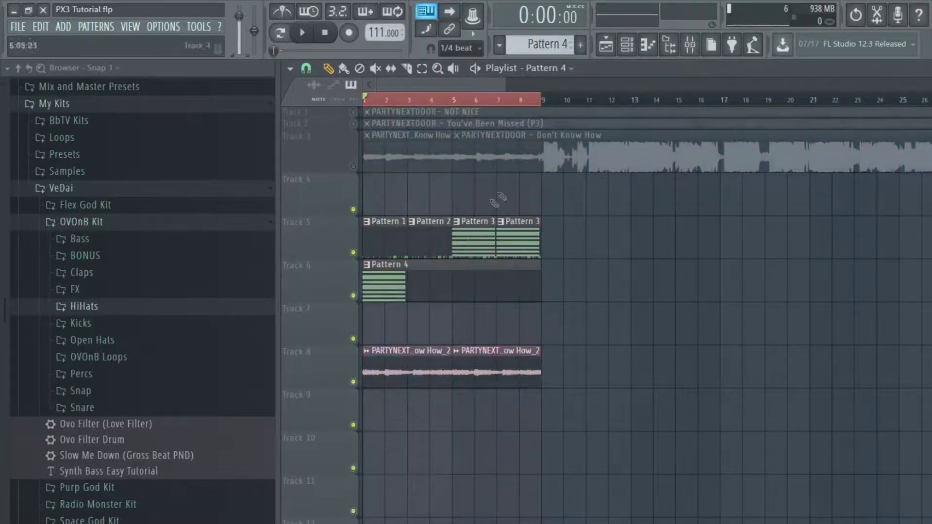
# Open the SUB BASS piano roll and audition keys such as C#5, D#5, F5 and F#5 against the playing arrangement
pyautogui.click(626, 44)
pyautogui.rightClick(539, 358)
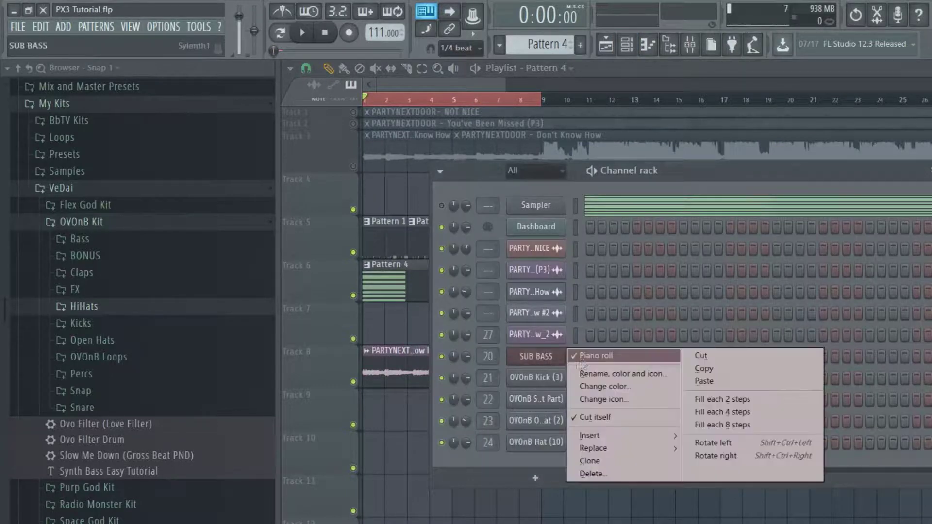
pyautogui.click(584, 357)
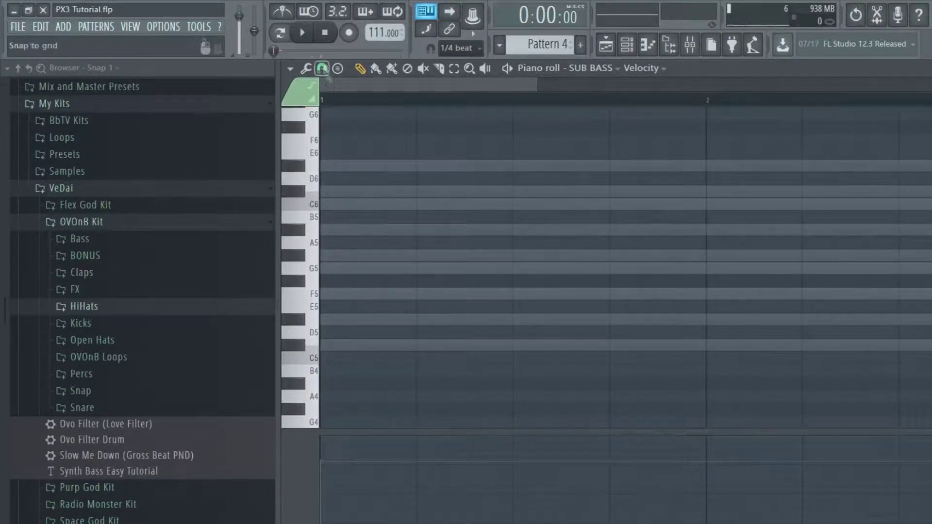
pyautogui.click(313, 36)
pyautogui.click(293, 343)
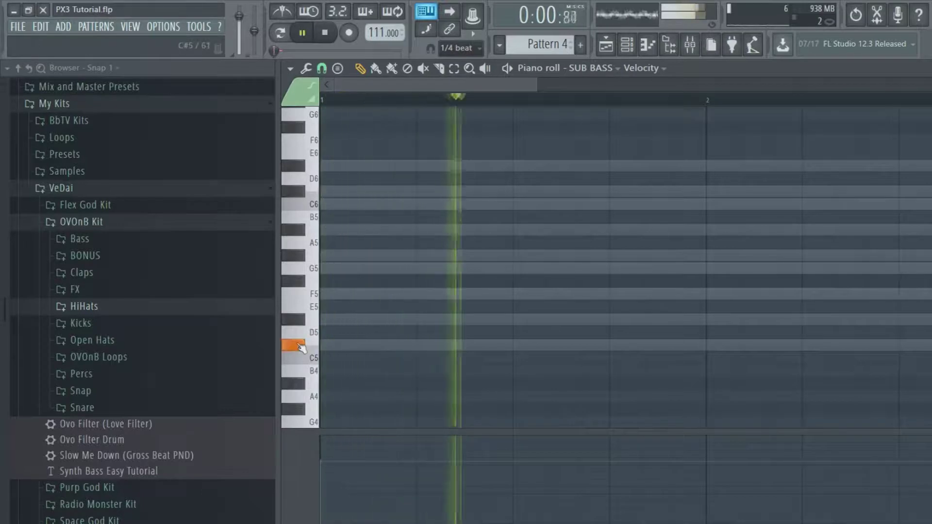
pyautogui.click(301, 320)
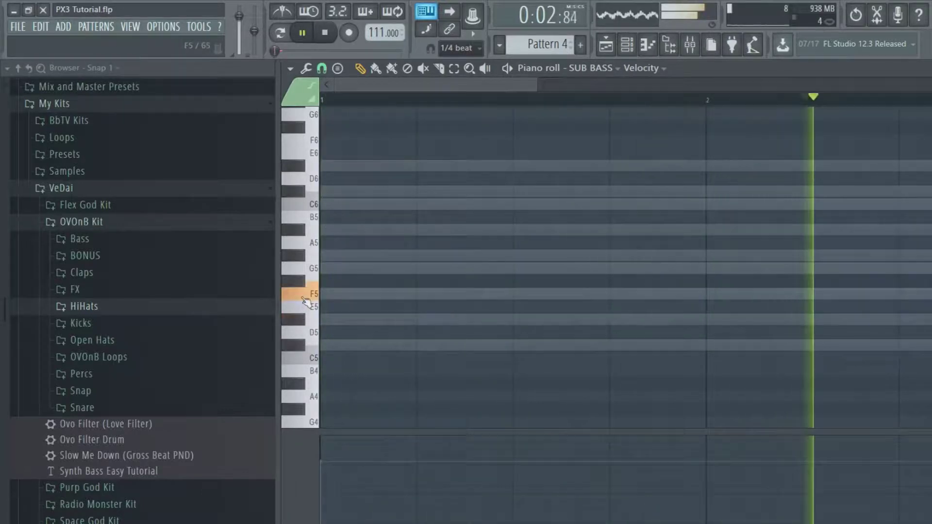
pyautogui.click(296, 281)
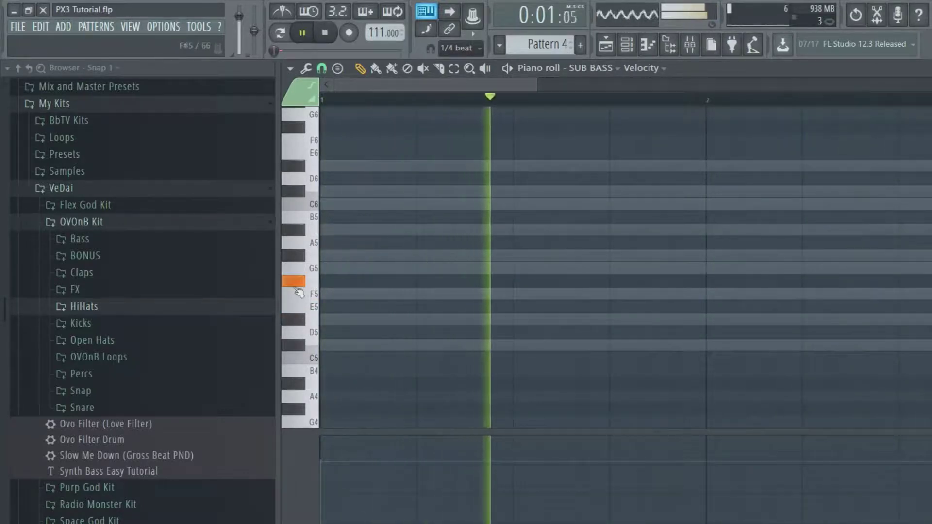
pyautogui.click(313, 297)
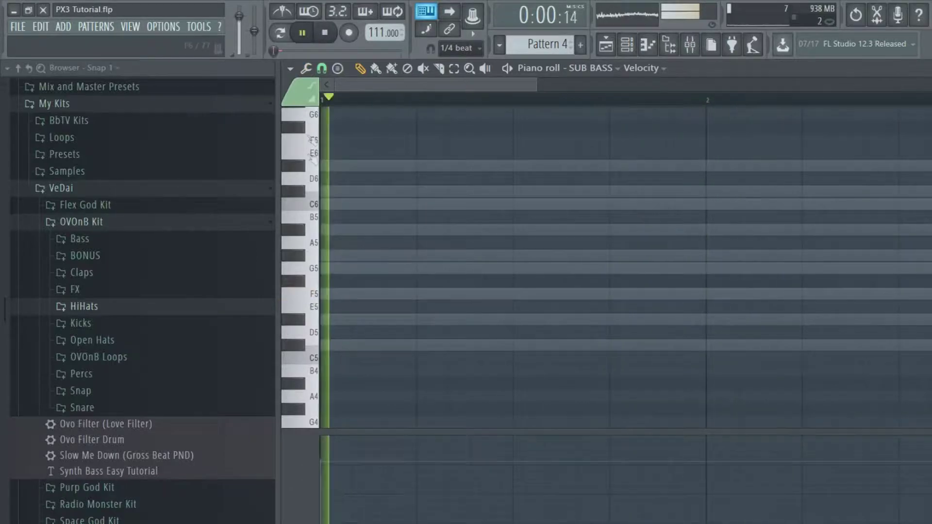
pyautogui.click(320, 40)
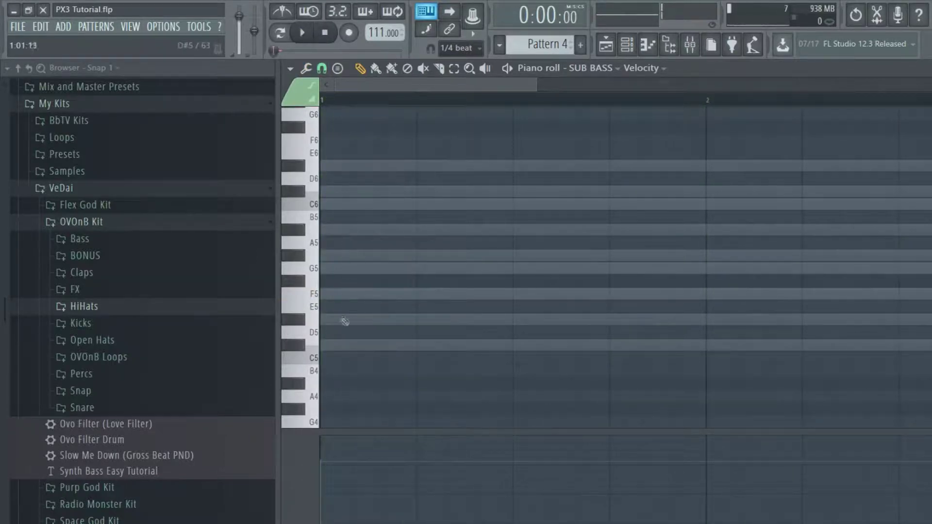
# Replay the arrangement from the start and audition the F5 and C6 keys against the sample
pyautogui.click(313, 302)
pyautogui.press('space')
pyautogui.press('space')
pyautogui.press('space')
pyautogui.click(314, 295)
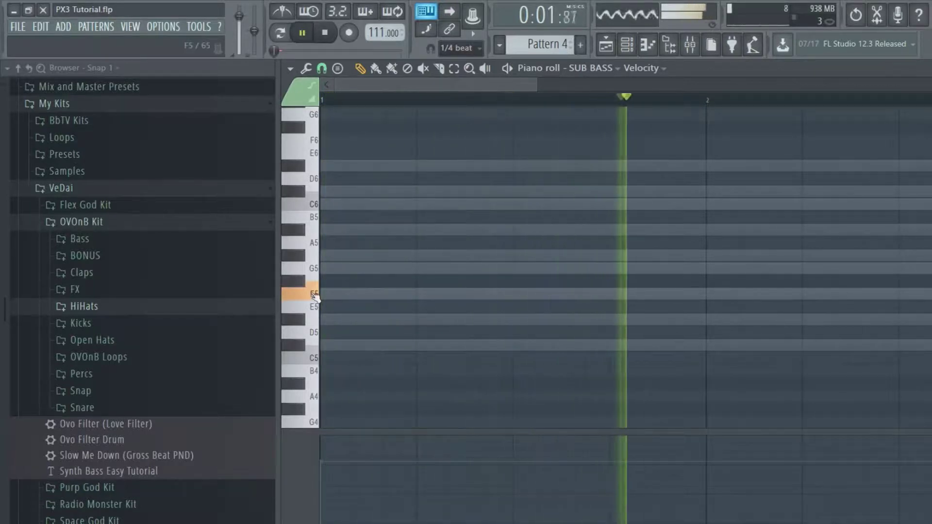
pyautogui.click(314, 204)
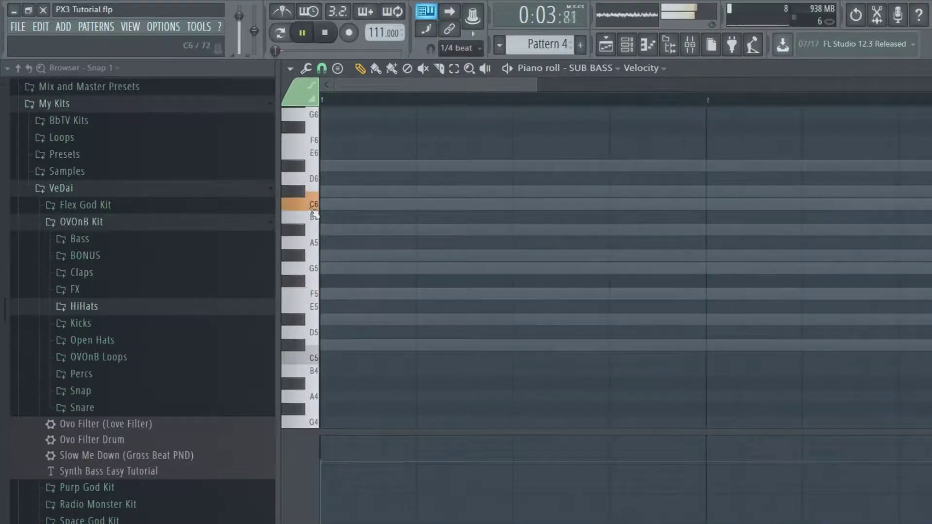
pyautogui.press('space')
# Draw an F5 note at the start of bar 1 and shorten it to about three beats
pyautogui.moveTo(371, 291); pyautogui.dragTo(289, 299)
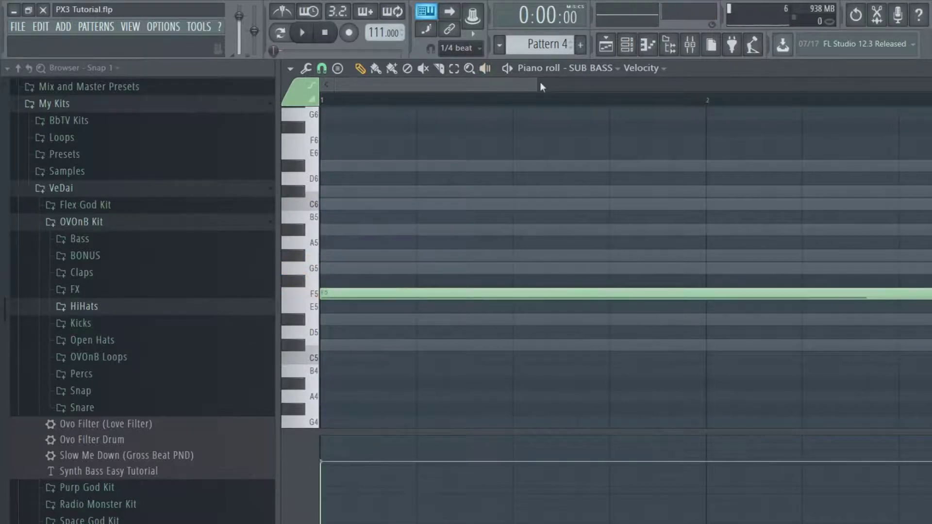
pyautogui.moveTo(538, 85); pyautogui.dragTo(724, 105)
pyautogui.click(710, 291)
pyautogui.rightClick(711, 293)
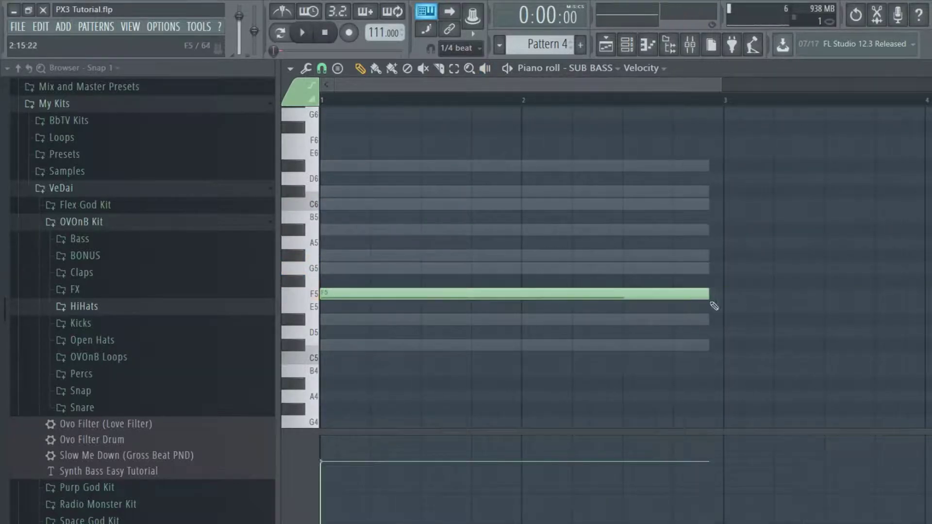
pyautogui.moveTo(708, 296); pyautogui.dragTo(478, 334)
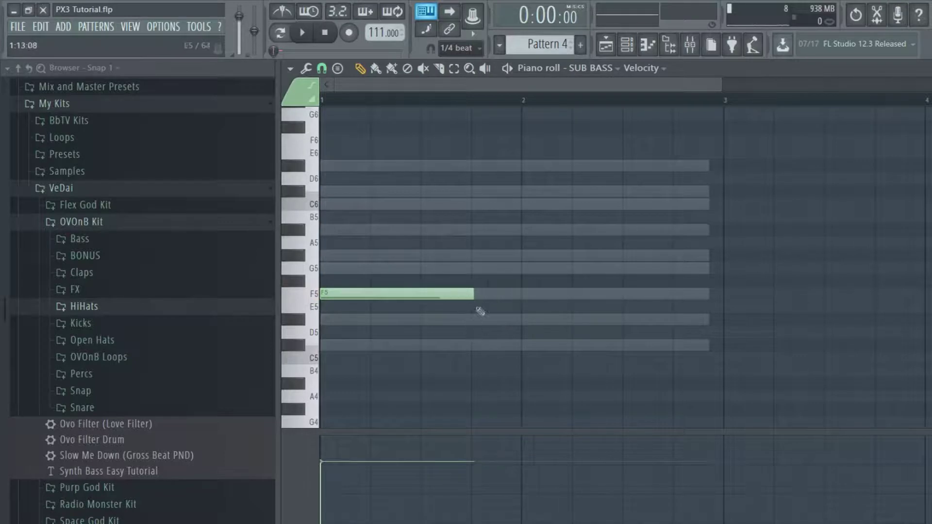
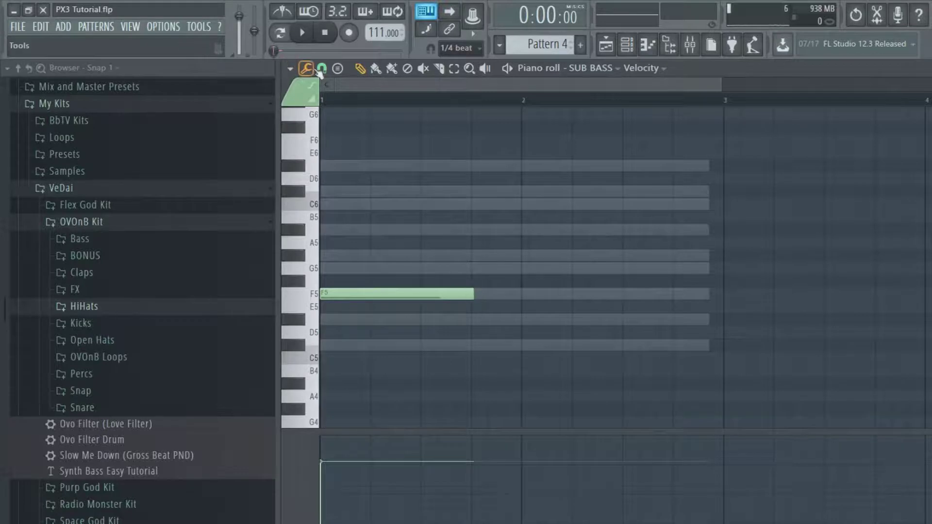
# Trim the F5 note to 12 steps with 1/4 step snapping, and set the piano roll snap to Step
pyautogui.click(321, 68)
pyautogui.click(342, 152)
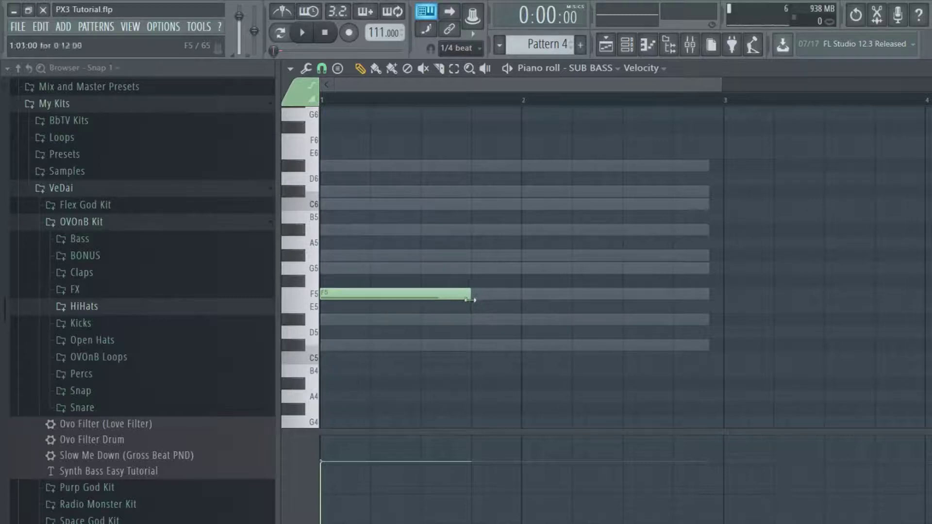
pyautogui.click(322, 68)
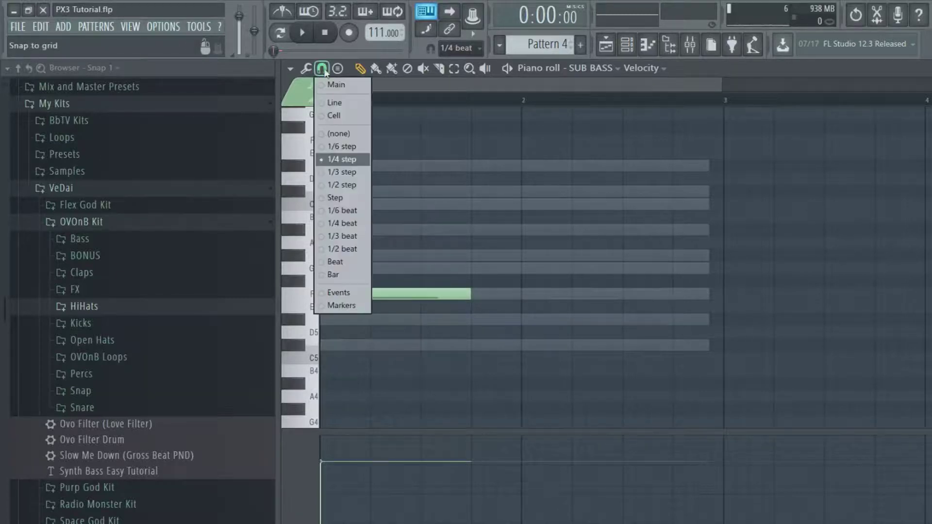
pyautogui.click(352, 193)
# Add a 12-step A#5 note after the F5 note, move it to the middle of bar 2, and extend F5 to meet it
pyautogui.click(310, 295)
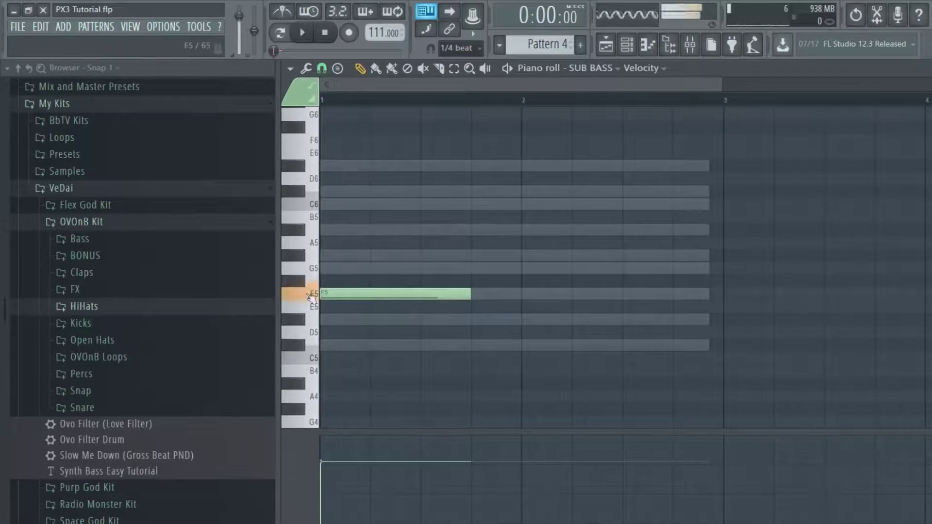
pyautogui.click(302, 231)
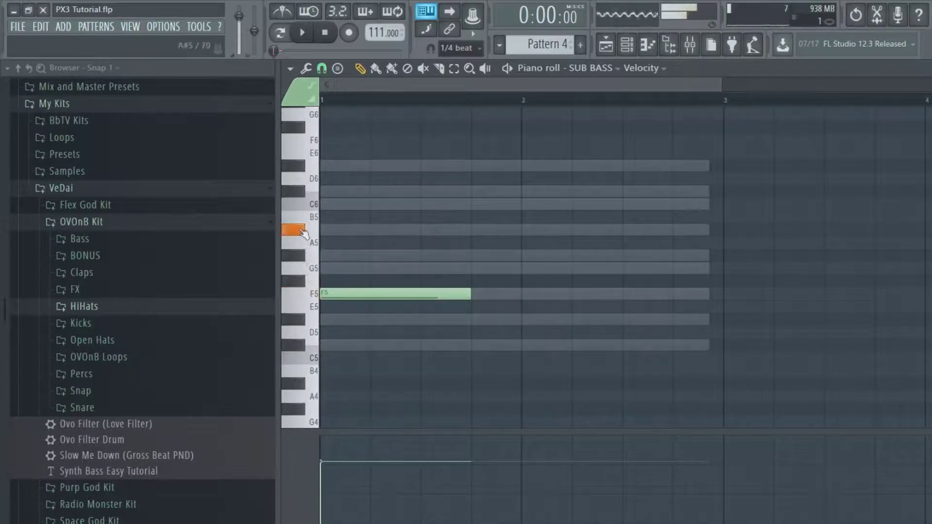
pyautogui.click(476, 229)
pyautogui.click(302, 33)
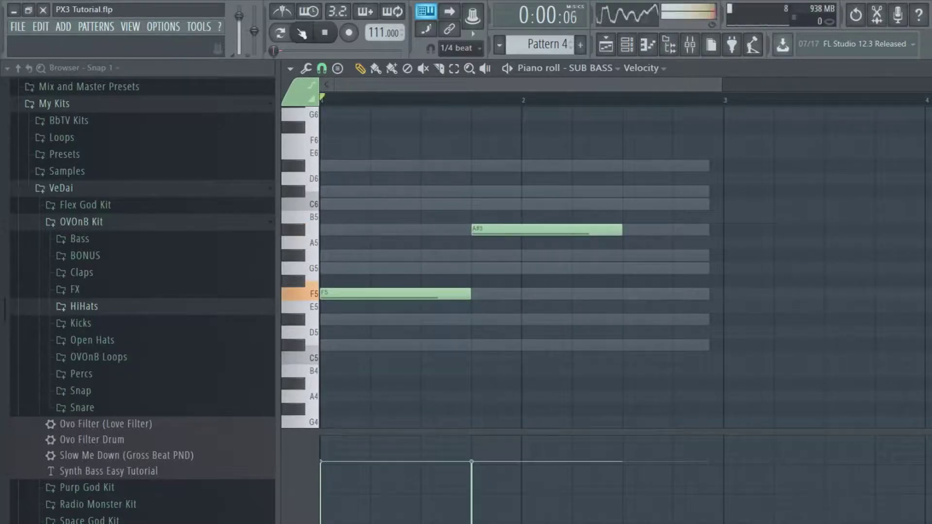
pyautogui.click(326, 34)
pyautogui.moveTo(477, 228); pyautogui.dragTo(628, 229)
pyautogui.moveTo(474, 296); pyautogui.dragTo(622, 296)
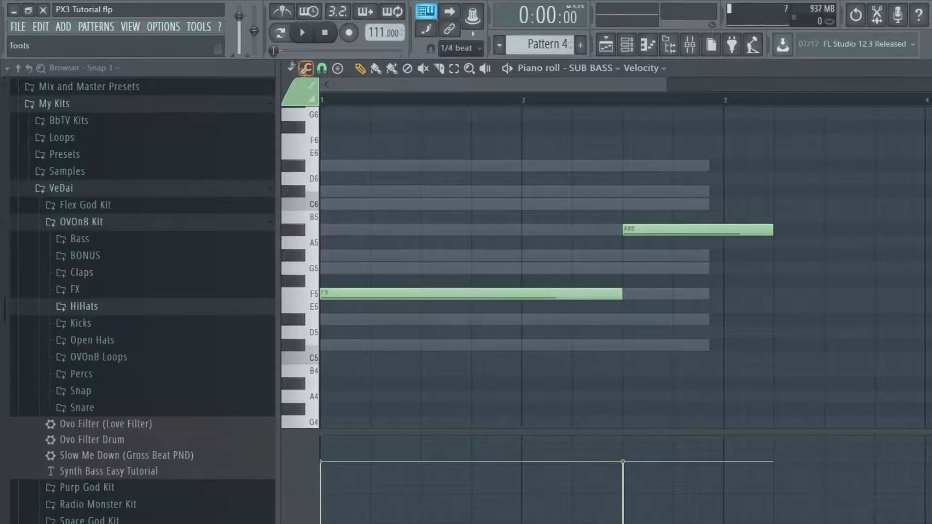
# During playback, move the A#5 note to end at bar 3 and resize the F5 note to overlap its start by about two steps
pyautogui.click(302, 32)
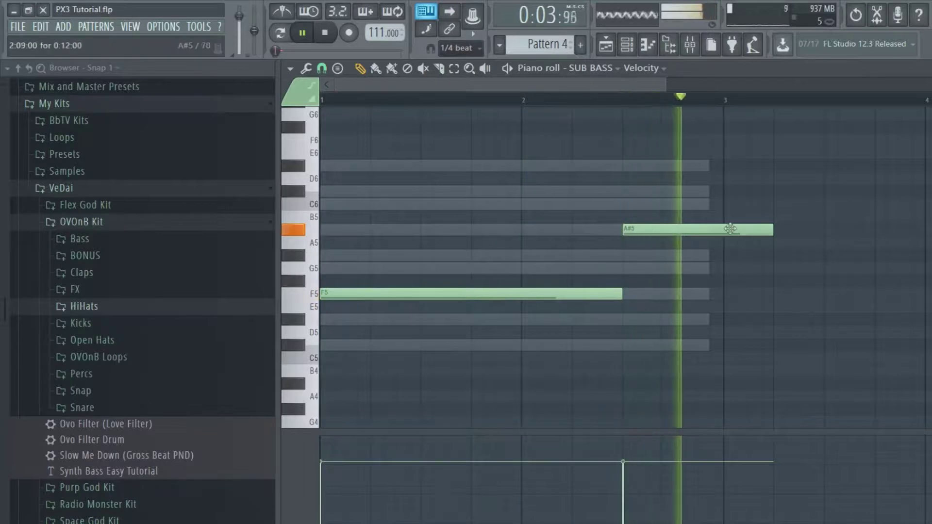
pyautogui.moveTo(730, 228); pyautogui.dragTo(679, 229)
pyautogui.moveTo(621, 296); pyautogui.dragTo(558, 296)
pyautogui.rightClick(563, 293)
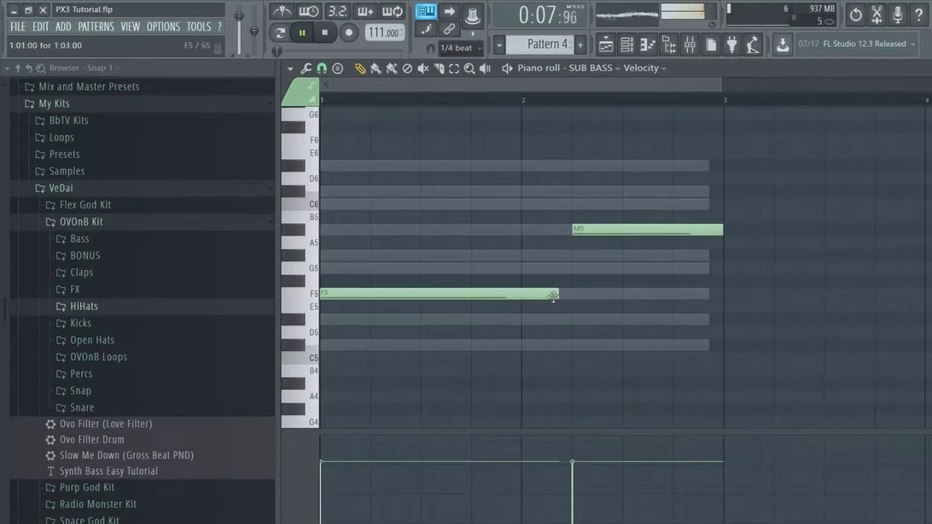
pyautogui.moveTo(559, 294); pyautogui.dragTo(571, 294)
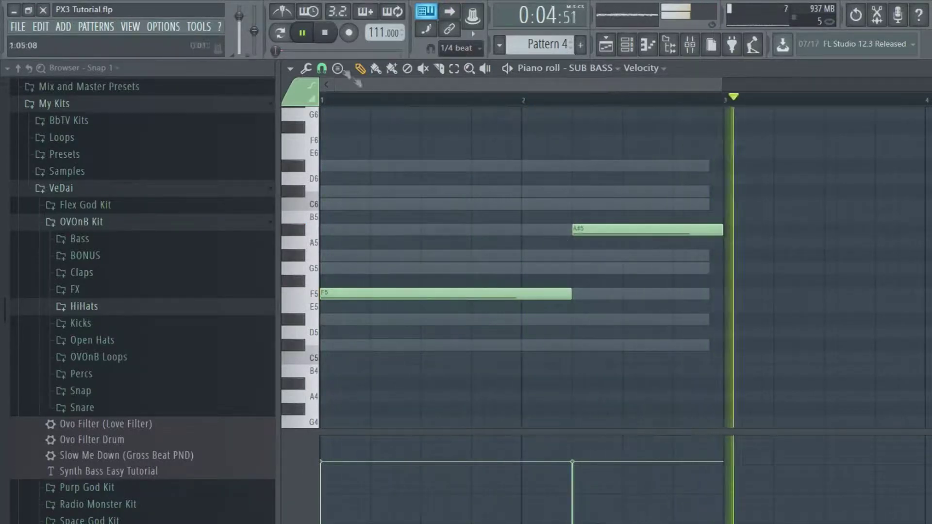
pyautogui.press('space')
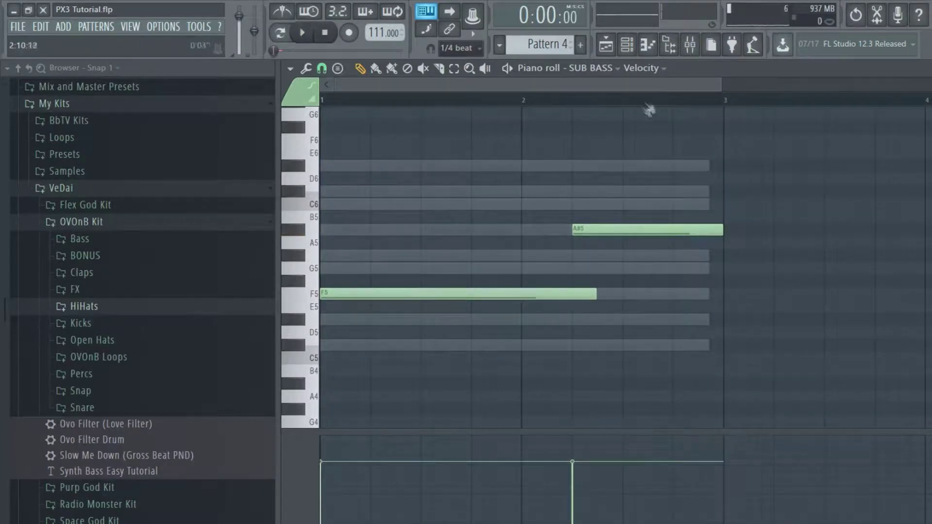
# Open the SUB BASS channel's Sylenth1 instrument window from the Channel rack
pyautogui.click(626, 44)
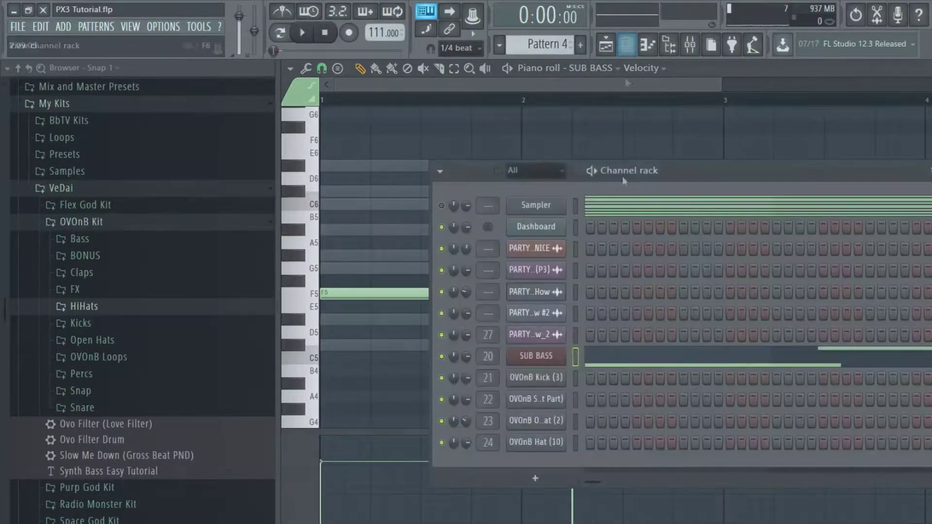
pyautogui.click(550, 356)
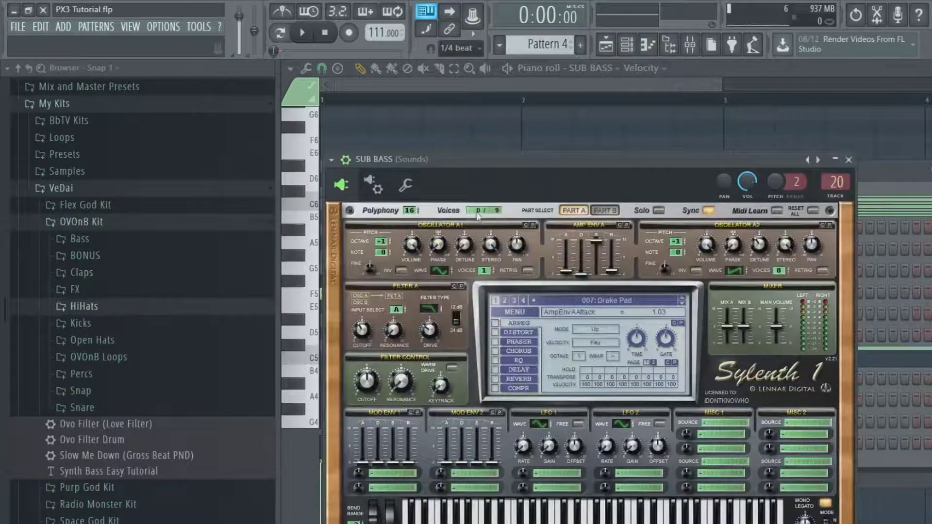
pyautogui.moveTo(545, 161); pyautogui.dragTo(520, 79)
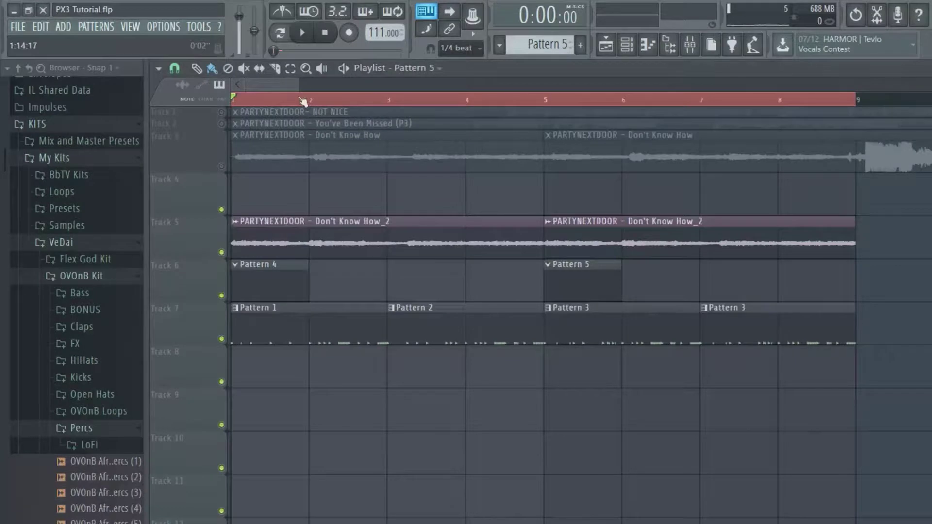
# Extend the Track 6 clips in the Playlist so Pattern 4 spans bars 1 to 4 and Pattern 5 spans bars 5 to 8
pyautogui.moveTo(297, 87); pyautogui.dragTo(295, 88)
pyautogui.moveTo(307, 288); pyautogui.dragTo(553, 286)
pyautogui.moveTo(640, 280); pyautogui.dragTo(884, 280)
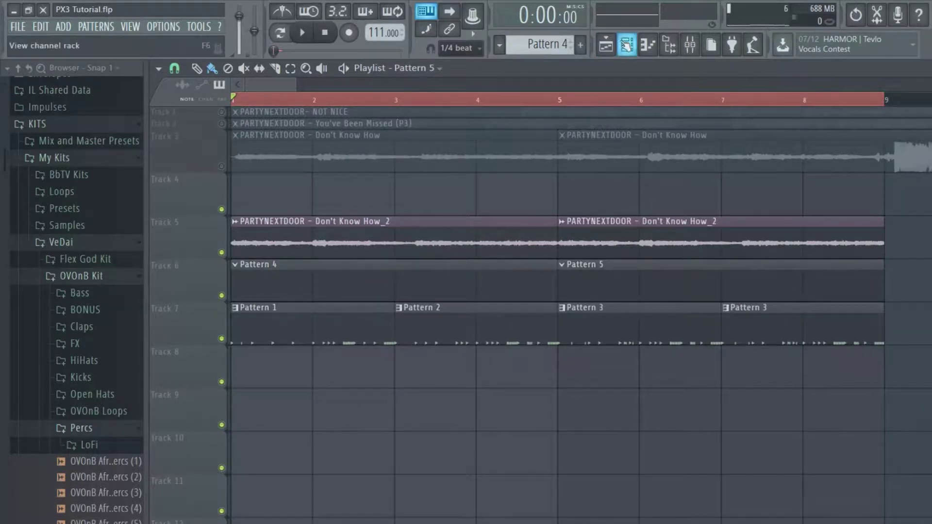
# Open Pattern 4's SUB BASS piano roll and draw an F3 note about 17 steps long from the start of bar 1
pyautogui.click(605, 45)
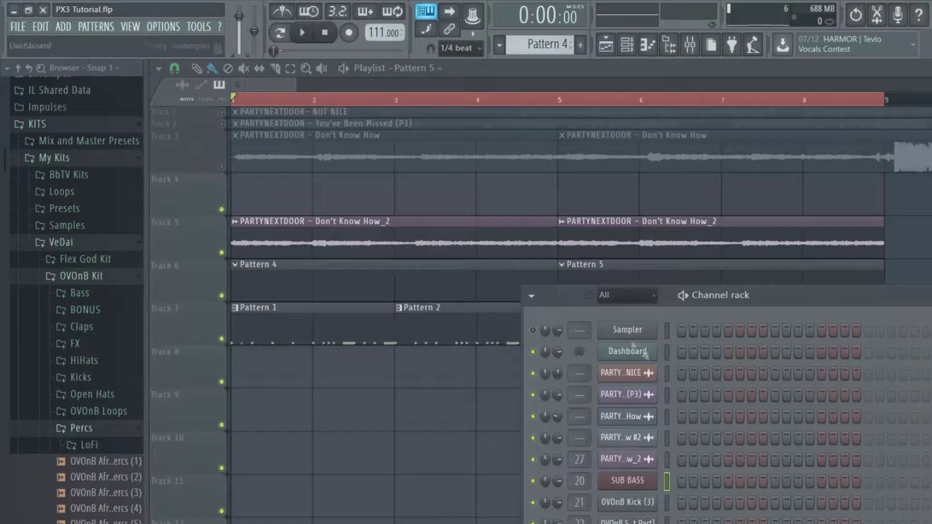
pyautogui.rightClick(648, 487)
pyautogui.rightClick(648, 488)
pyautogui.click(756, 416)
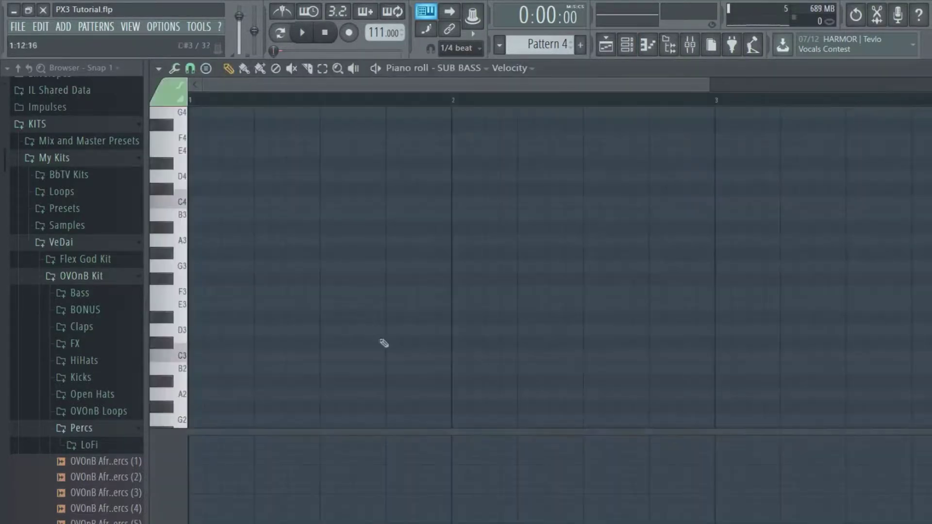
pyautogui.click(208, 293)
pyautogui.moveTo(437, 293); pyautogui.dragTo(457, 295)
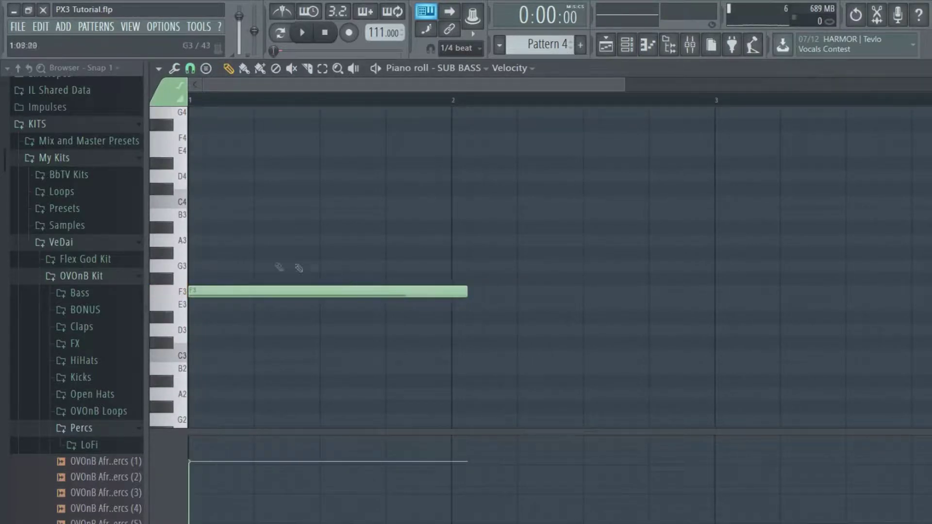
# Add an A#3 note about 13 steps long from beat 4 of bar 1, overlapping the F3 note, and return to the Playlist
pyautogui.click(400, 228)
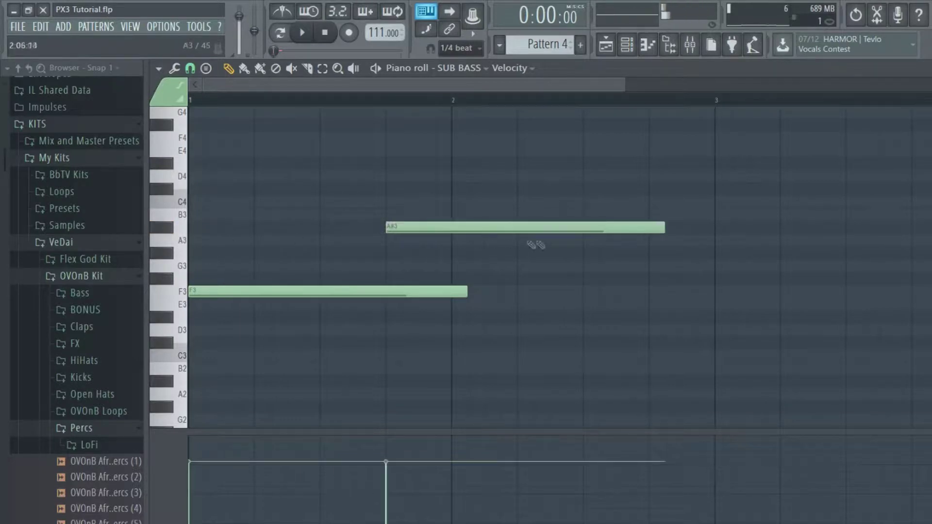
pyautogui.moveTo(662, 225); pyautogui.dragTo(592, 233)
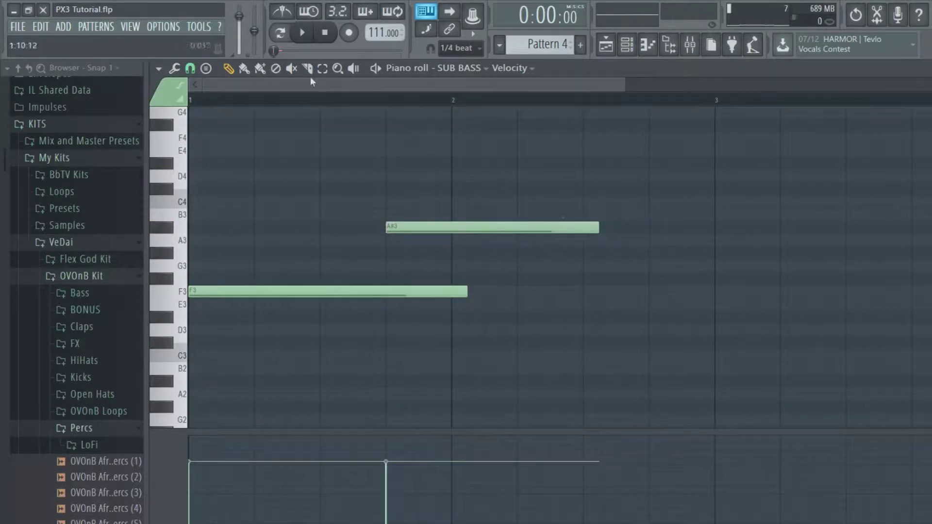
pyautogui.click(627, 44)
pyautogui.click(605, 45)
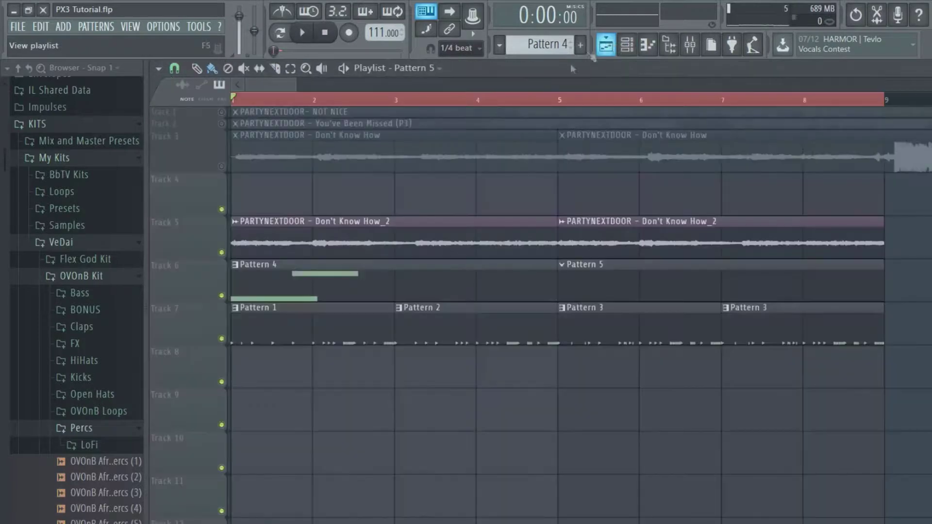
# Loop bars 1 to 4 in the Playlist and play the sub bass with the sample while Track 7's drums are muted
pyautogui.click(557, 100)
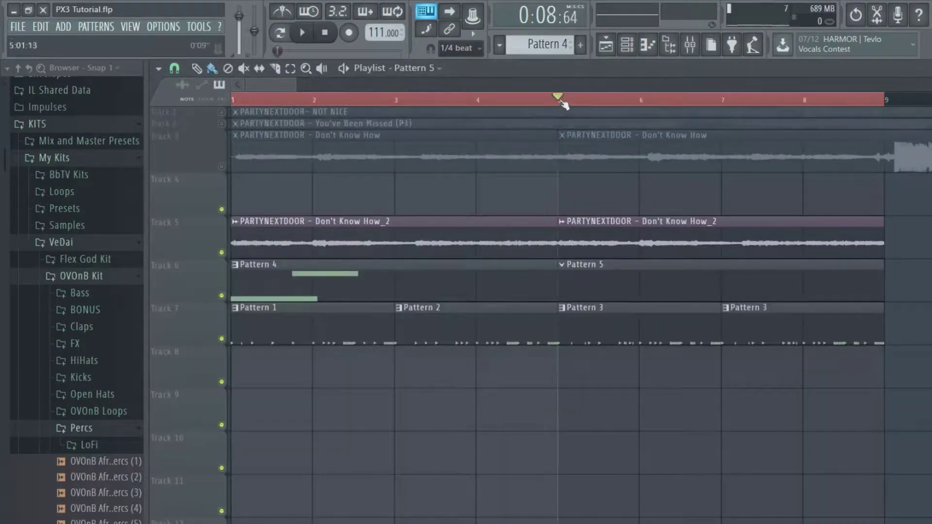
pyautogui.click(560, 100)
pyautogui.moveTo(556, 100); pyautogui.dragTo(232, 101)
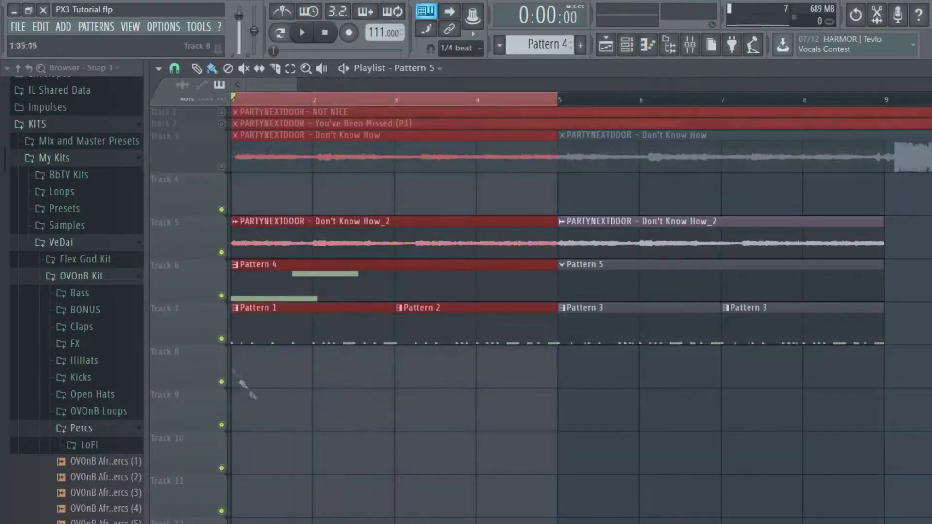
pyautogui.press('space')
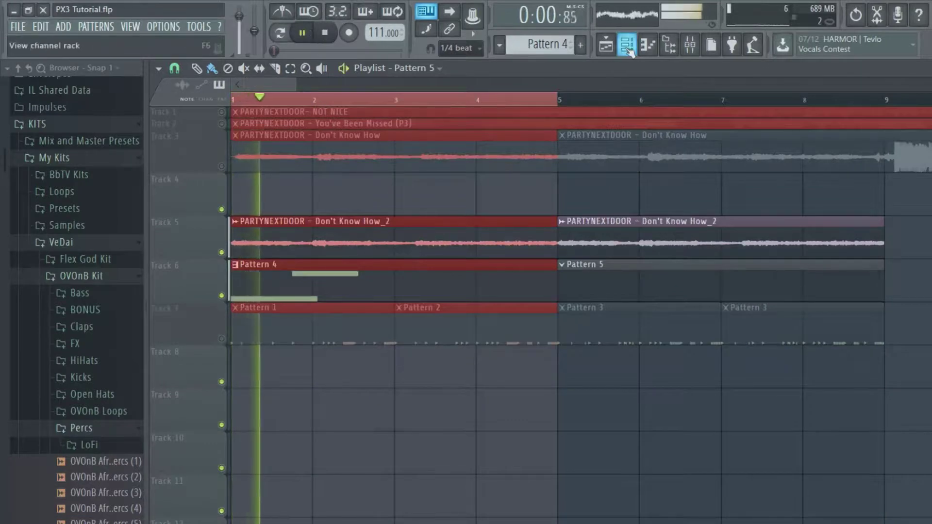
# Move the A#3 note in Pattern 4's SUB BASS piano roll to beat 2 of bar 2 and extend the F3 note to 21 steps
pyautogui.click(626, 45)
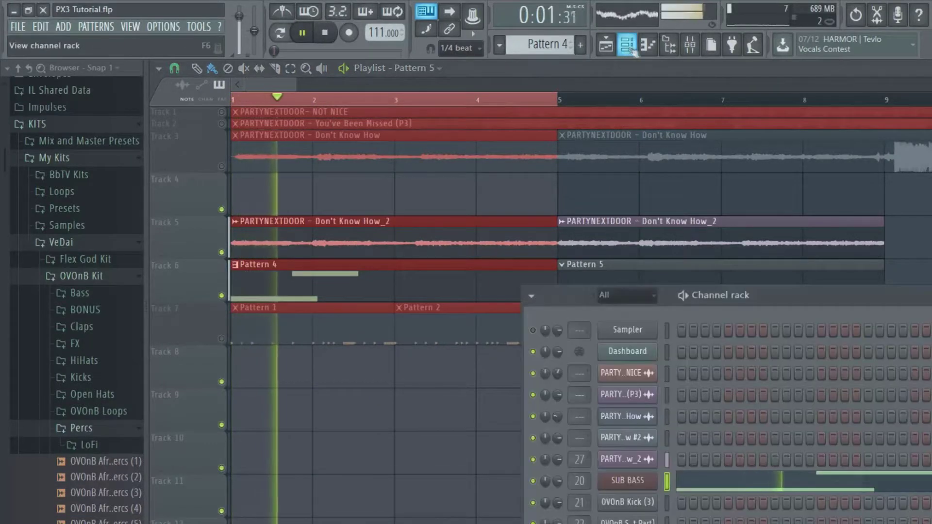
pyautogui.click(325, 32)
pyautogui.click(806, 483)
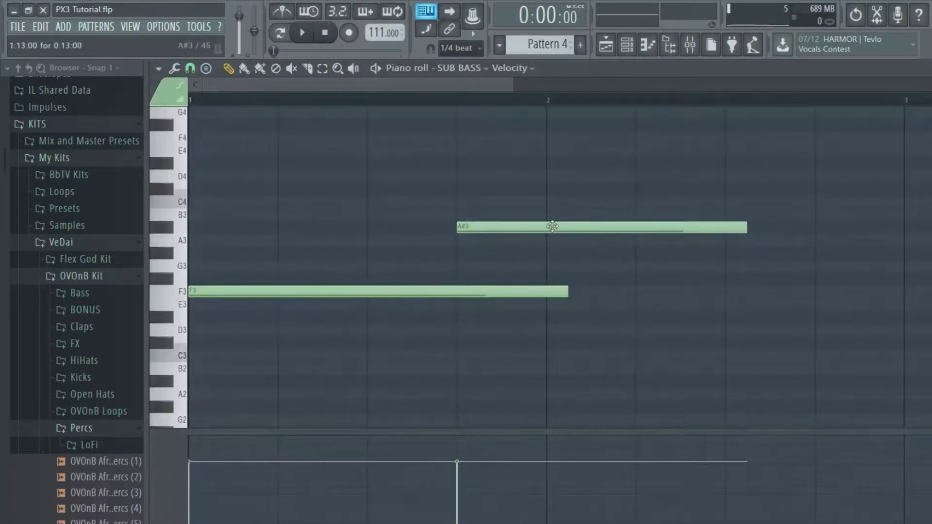
pyautogui.moveTo(552, 226); pyautogui.dragTo(731, 226)
pyautogui.press('space')
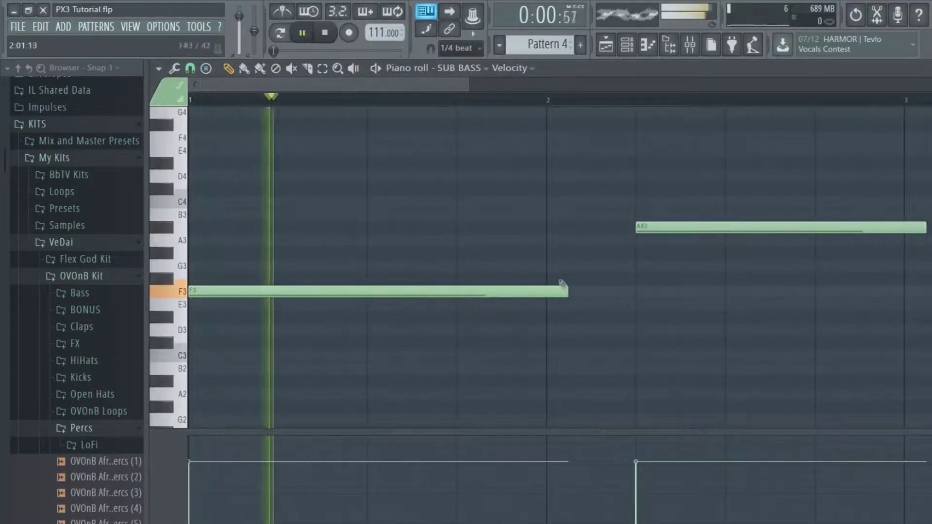
pyautogui.moveTo(562, 283); pyautogui.dragTo(657, 290)
pyautogui.moveTo(461, 86); pyautogui.dragTo(648, 86)
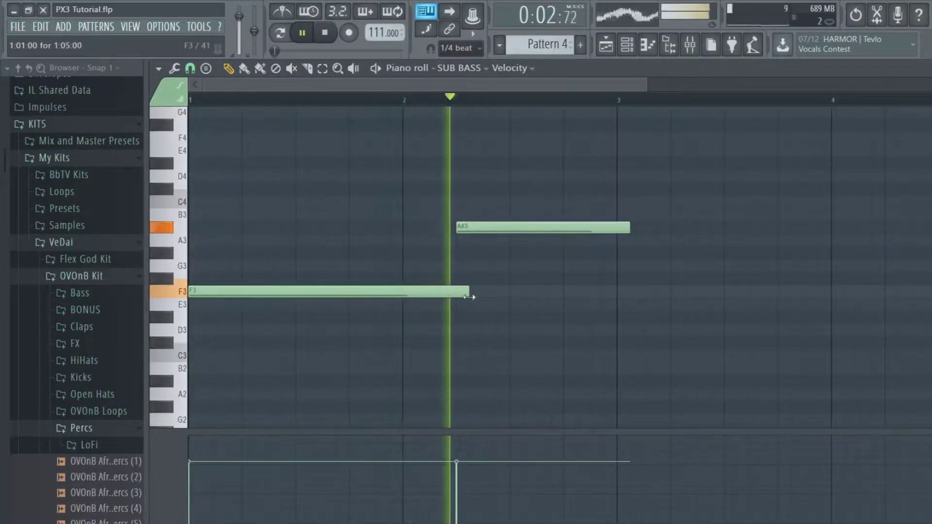
pyautogui.click(326, 30)
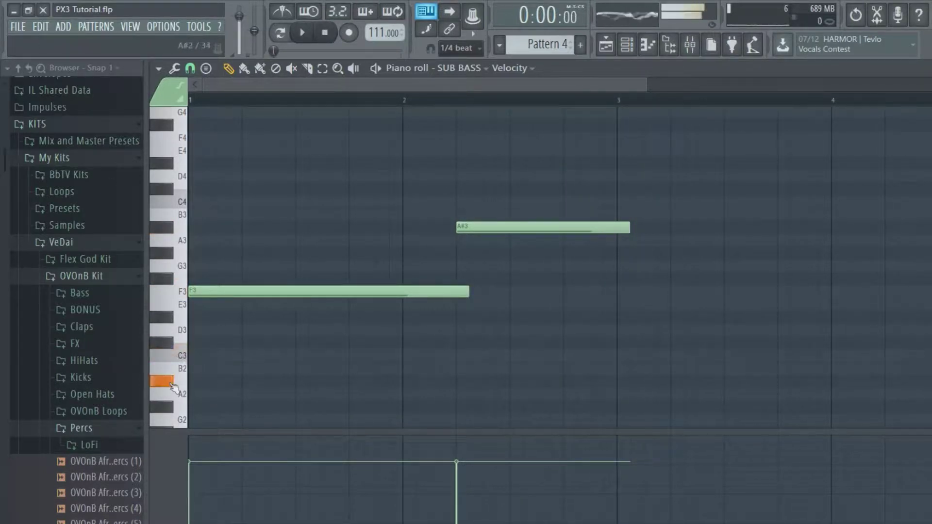
# Add a C#3 note 12 steps long at bar 3, followed directly by a C3 note 12 steps long
pyautogui.moveTo(623, 336)
pyautogui.mouseDown()
pyautogui.moveTo(650, 328)
pyautogui.moveTo(654, 348)
pyautogui.mouseUp()
pyautogui.click(303, 32)
pyautogui.moveTo(897, 346); pyautogui.dragTo(771, 365)
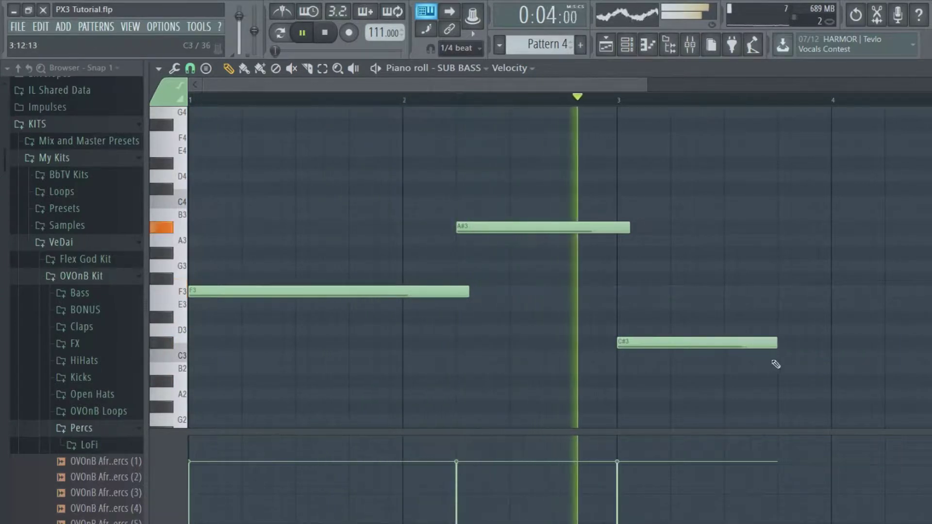
pyautogui.click(834, 360)
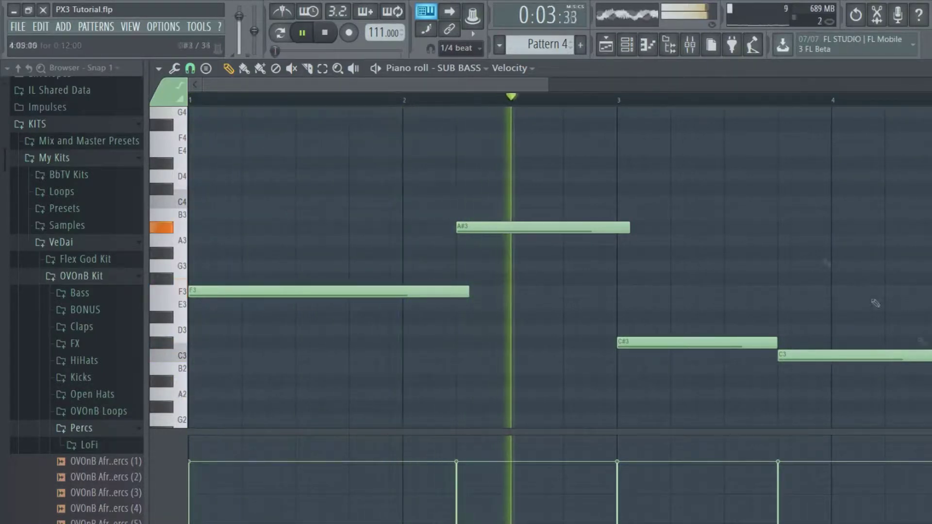
# Add an A#2 note directly after the C3 note and trim it to finish at the end of bar 4
pyautogui.moveTo(549, 81); pyautogui.dragTo(712, 83)
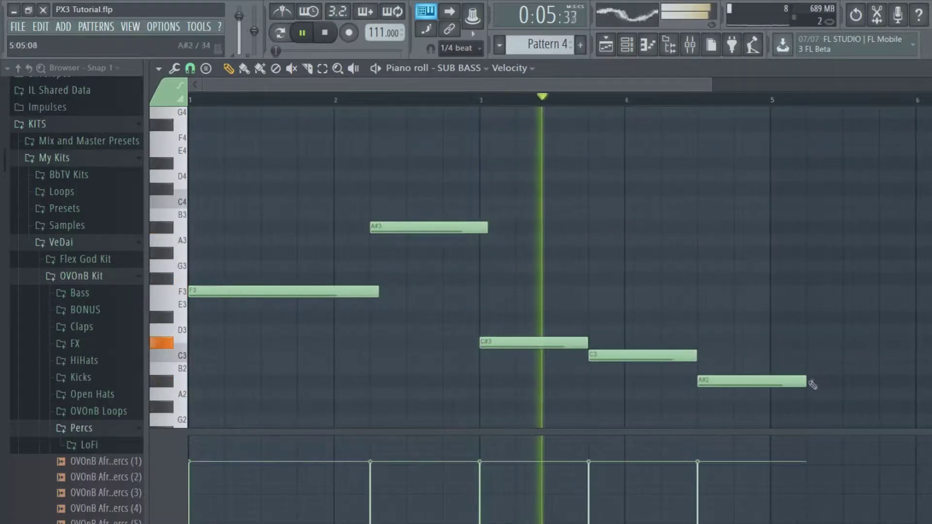
pyautogui.moveTo(810, 380); pyautogui.dragTo(767, 383)
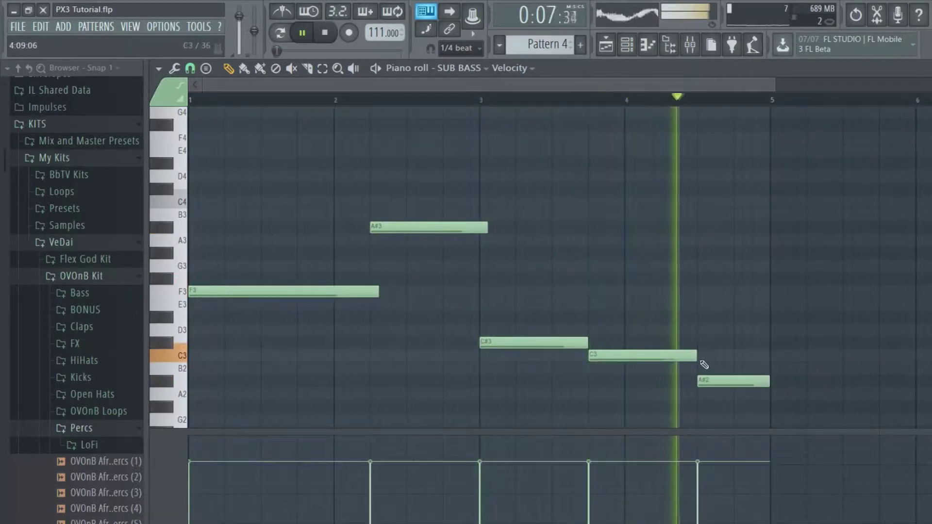
pyautogui.click(325, 32)
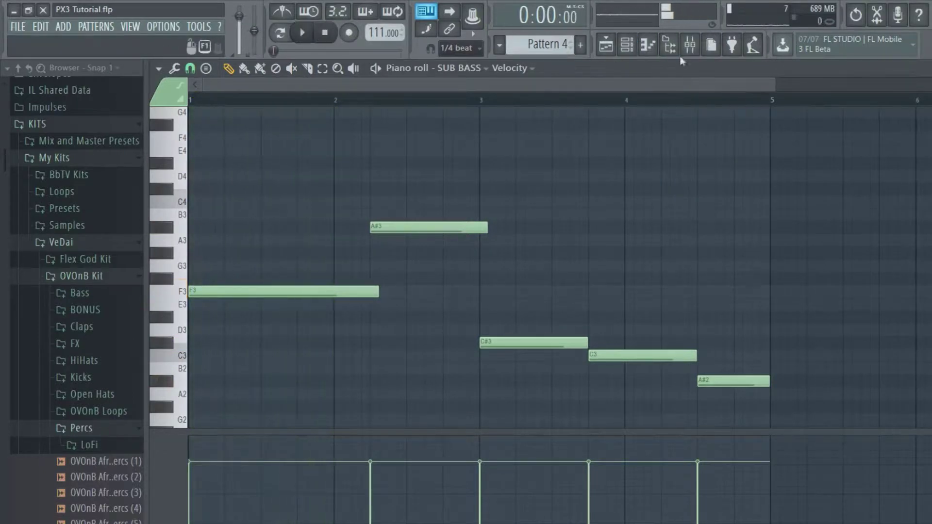
# Replace the empty Pattern 5 clip on Track 6 with a copy of Pattern 4 at bar 5 and make that copy unique
pyautogui.click(626, 46)
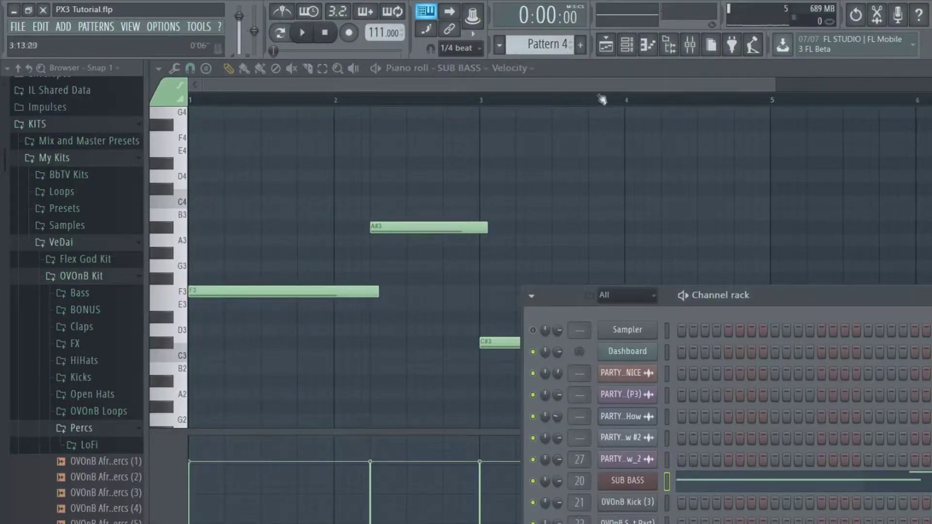
pyautogui.click(626, 45)
pyautogui.click(611, 47)
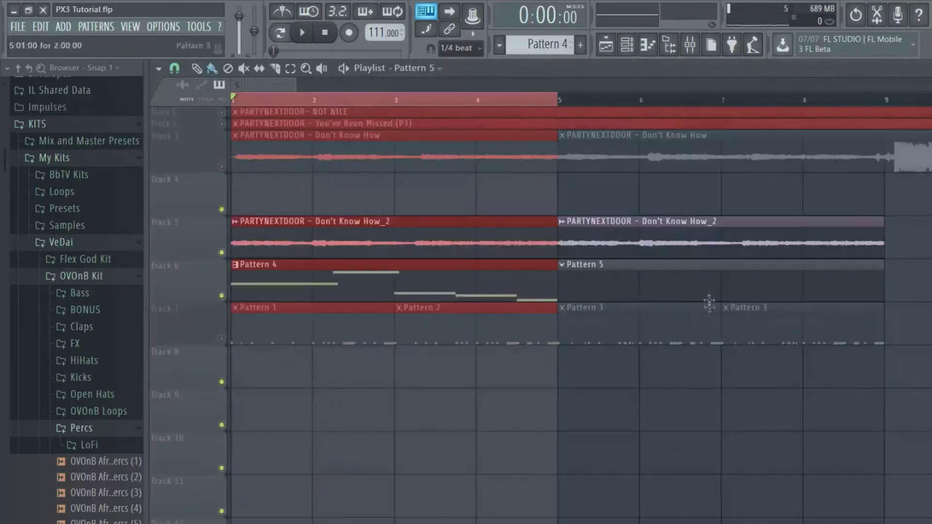
pyautogui.click(570, 274)
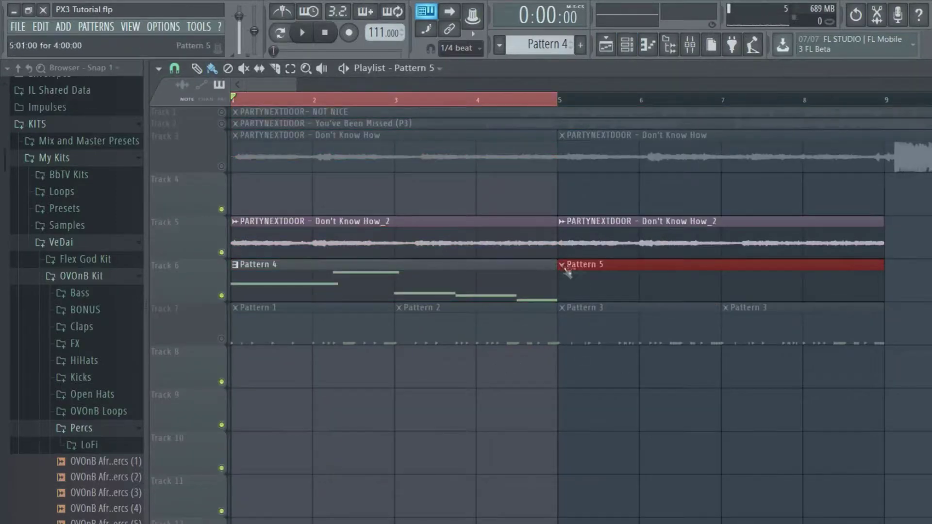
pyautogui.rightClick(567, 273)
pyautogui.click(389, 277)
pyautogui.click(564, 278)
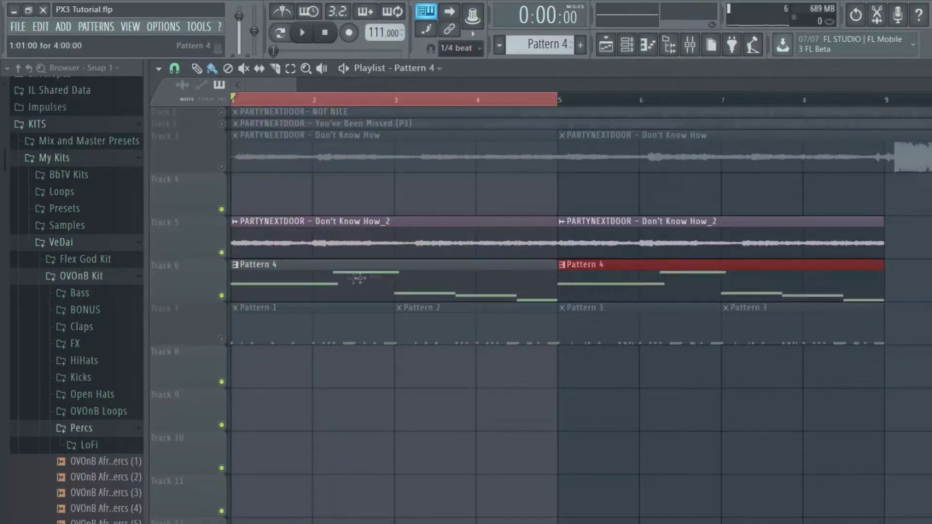
pyautogui.click(560, 265)
pyautogui.click(586, 342)
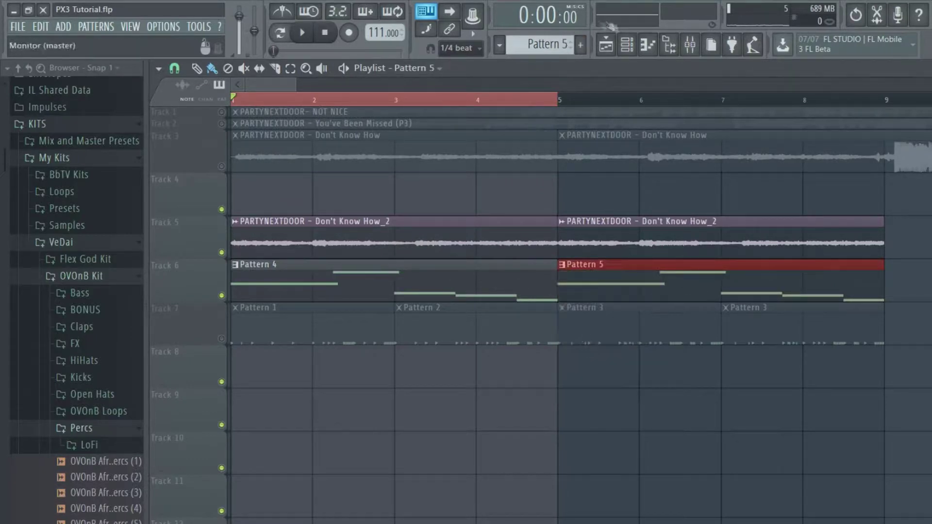
# Set the Playlist loop to bars 5 to 8 and open Pattern 5's SUB BASS piano roll
pyautogui.click(626, 45)
pyautogui.doubleClick(560, 100)
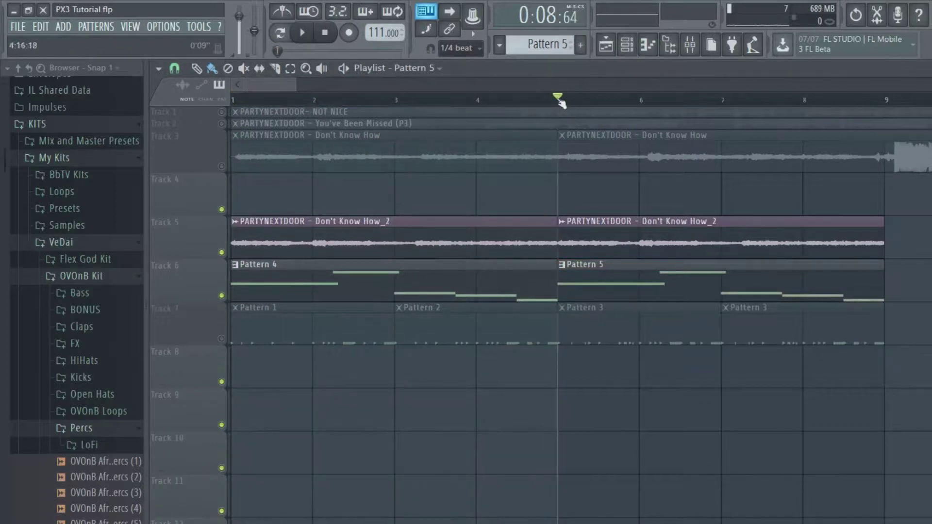
pyautogui.moveTo(561, 103); pyautogui.dragTo(884, 102)
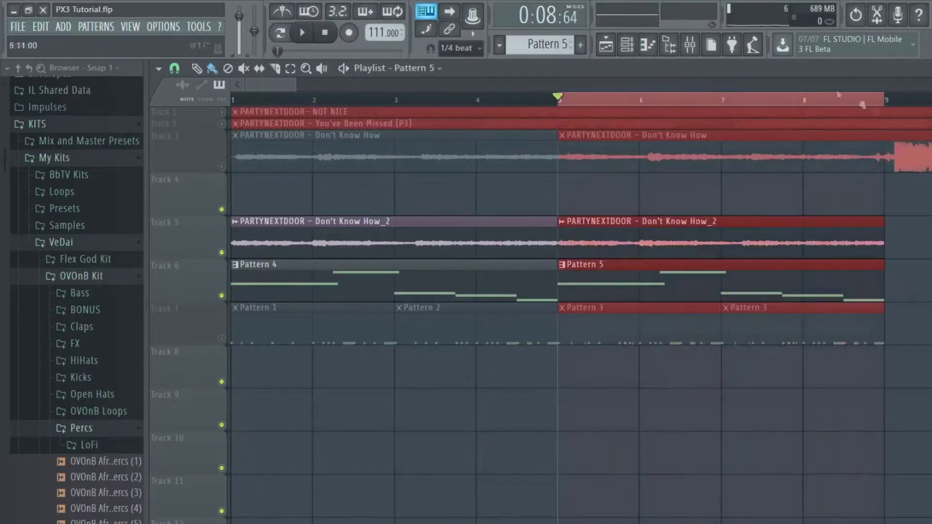
pyautogui.click(634, 45)
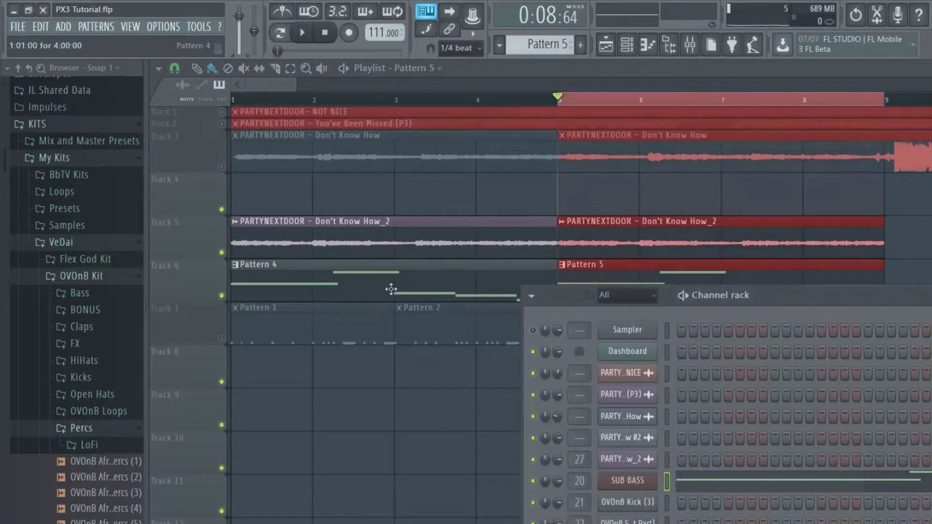
pyautogui.click(733, 494)
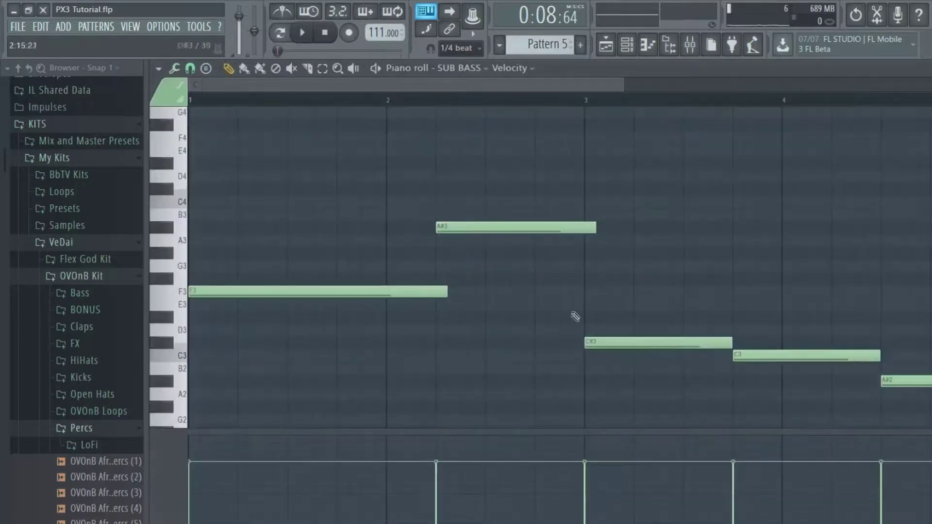
# Change Pattern 5's bass notes to the sequence A#3, F3, C#3, A#2, C3, with the A#2 note lengthened to 14 steps
pyautogui.moveTo(375, 293); pyautogui.dragTo(376, 228)
pyautogui.moveTo(471, 226); pyautogui.dragTo(474, 293)
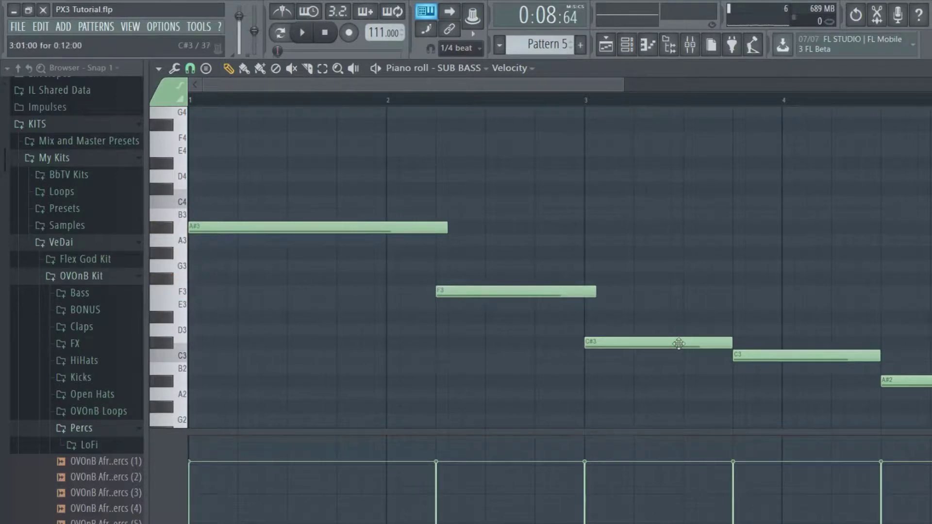
pyautogui.moveTo(764, 357); pyautogui.dragTo(776, 381)
pyautogui.click(774, 368)
pyautogui.rightClick(776, 369)
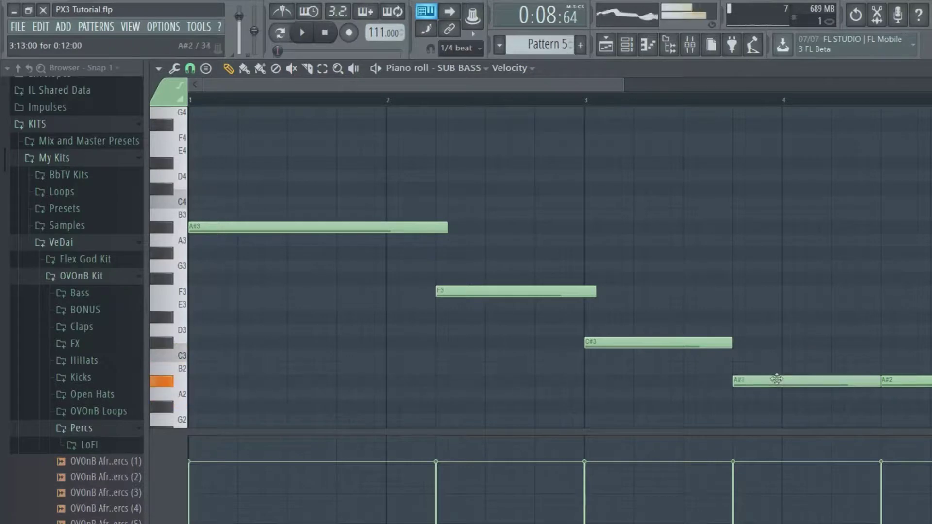
pyautogui.moveTo(903, 385); pyautogui.dragTo(918, 357)
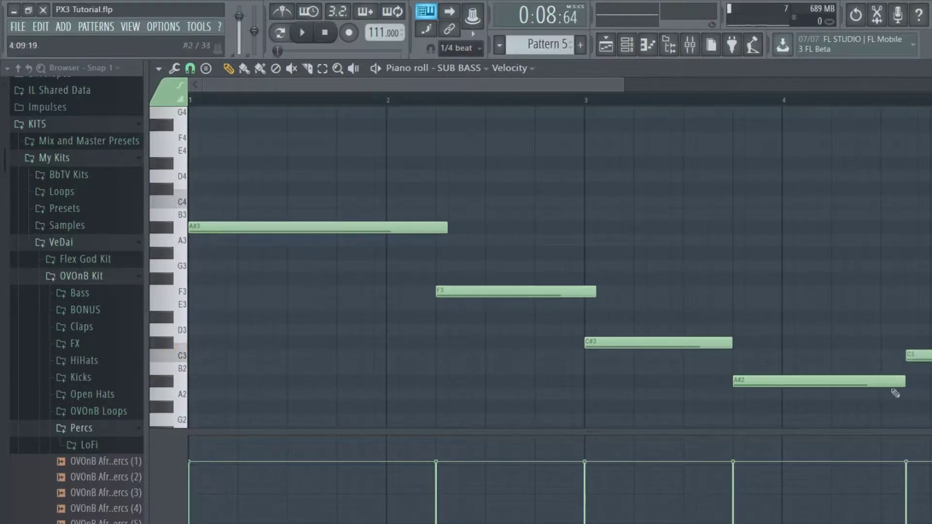
# Play the looped bars to audition Pattern 5's bass line and return to the Playlist
pyautogui.click(304, 33)
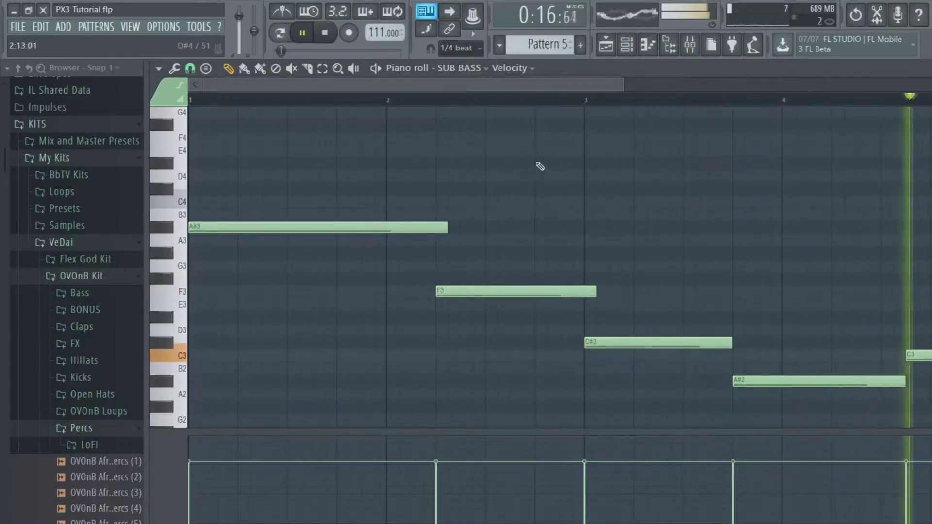
pyautogui.press('space')
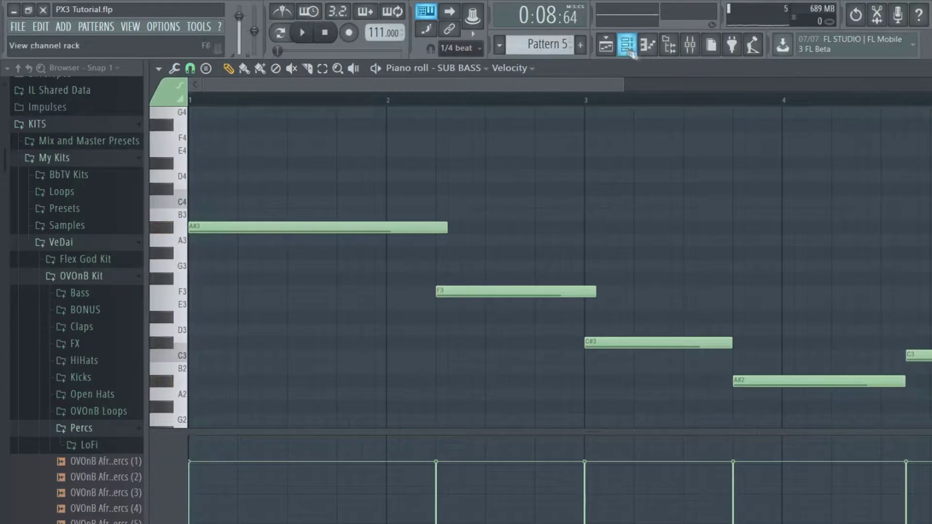
pyautogui.click(648, 45)
pyautogui.click(606, 46)
# Clear the loop over bars 5 to 8 and return the playhead to bar 1
pyautogui.keyDown('ctrl'); pyautogui.click(662, 458); pyautogui.keyUp('ctrl')
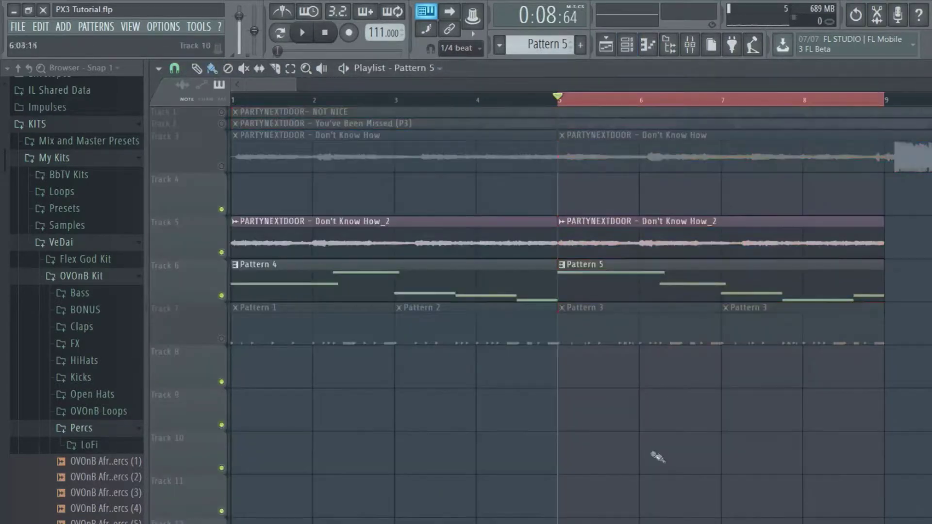
pyautogui.keyDown('ctrl'); pyautogui.click(563, 105); pyautogui.keyUp('ctrl')
pyautogui.moveTo(562, 104); pyautogui.dragTo(89, 108)
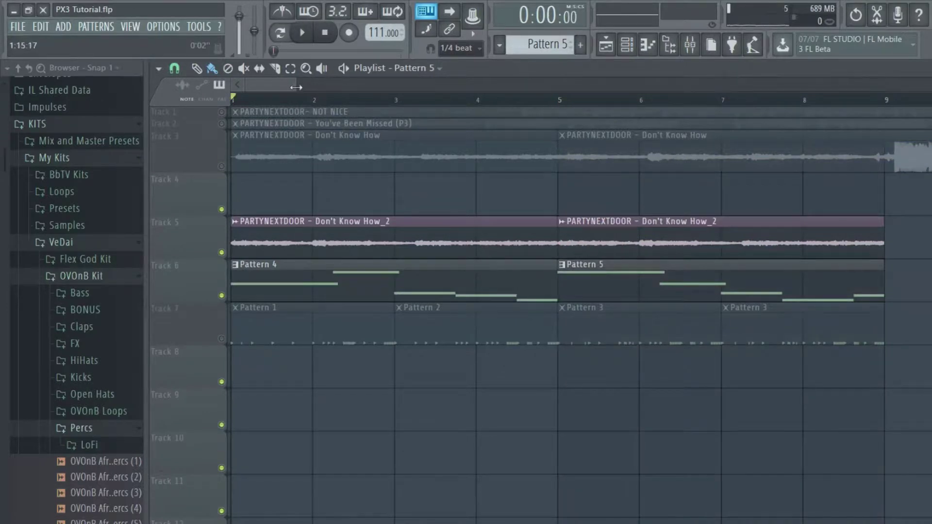
# Solo Track 3 and play the reference song from about bar 19 to compare its bass
pyautogui.moveTo(296, 87); pyautogui.dragTo(657, 86)
pyautogui.rightClick(221, 166)
pyautogui.click(415, 102)
pyautogui.click(311, 34)
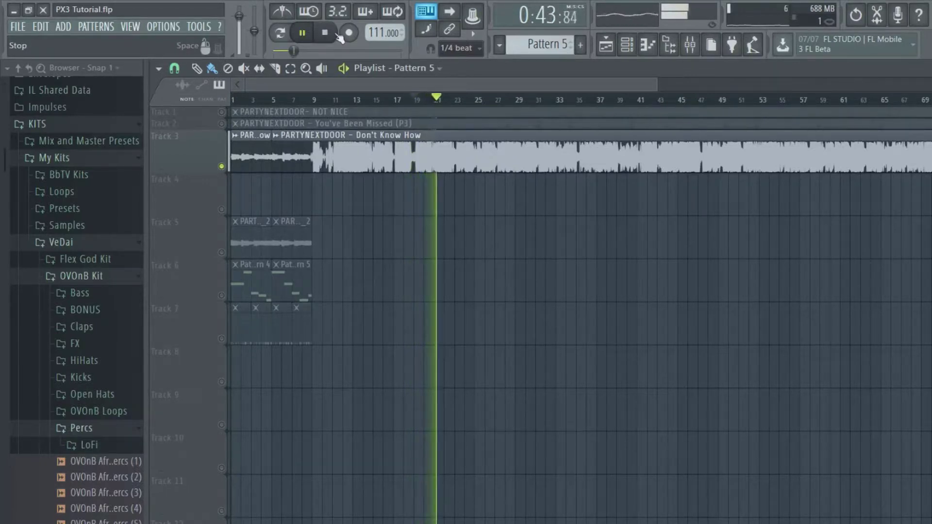
pyautogui.click(337, 35)
pyautogui.click(338, 35)
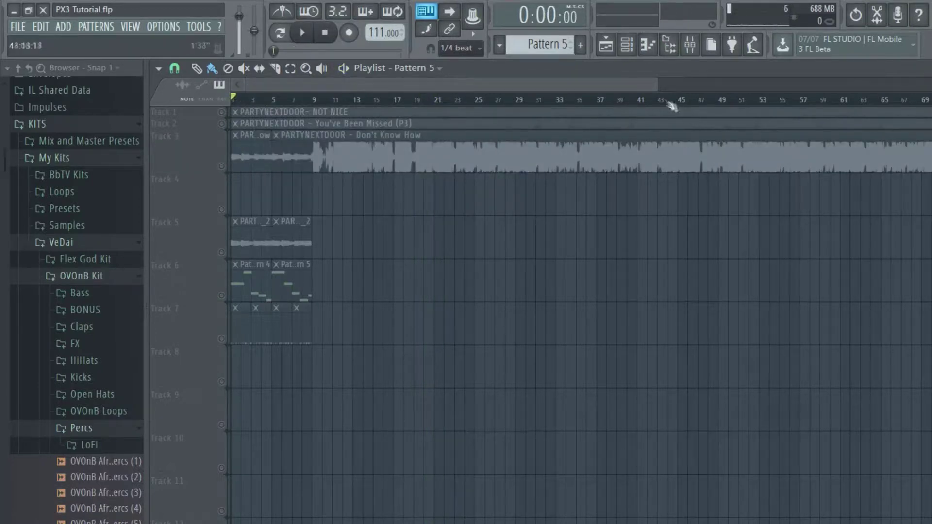
# Unmute Tracks 5, 6 and 7 so the sample, sub bass and drums sound together
pyautogui.moveTo(656, 87); pyautogui.dragTo(344, 86)
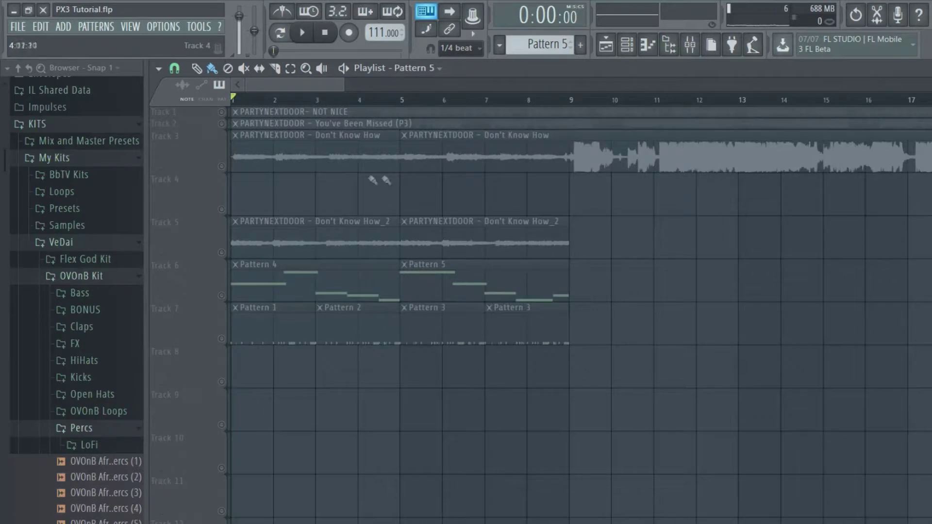
pyautogui.click(222, 252)
pyautogui.click(221, 295)
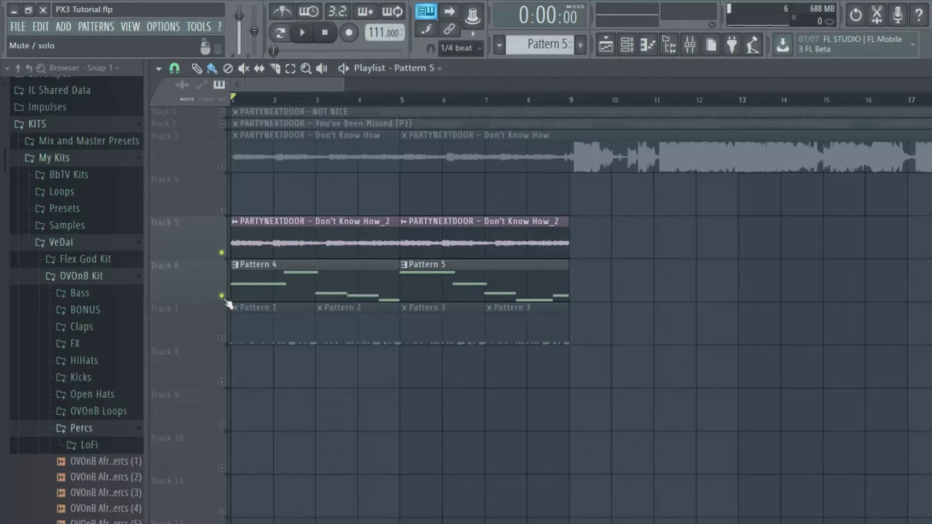
pyautogui.click(221, 338)
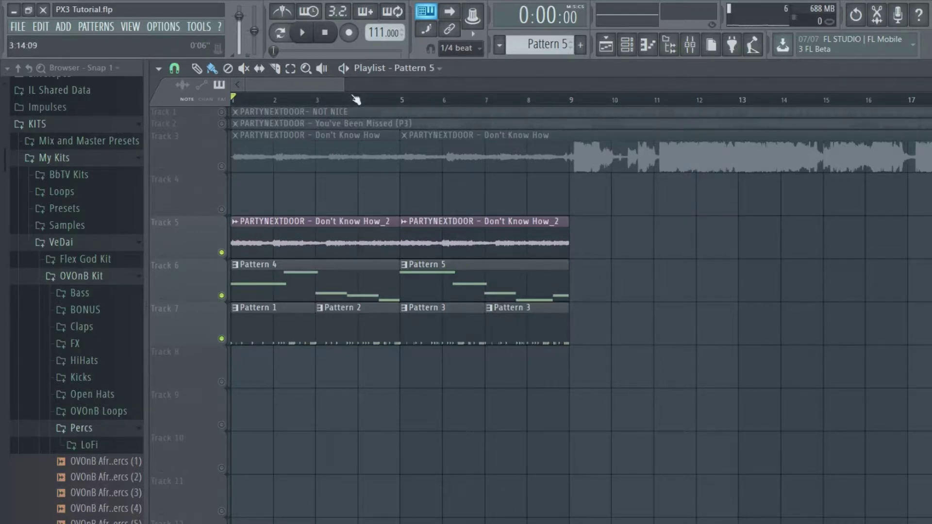
pyautogui.moveTo(343, 85); pyautogui.dragTo(333, 85)
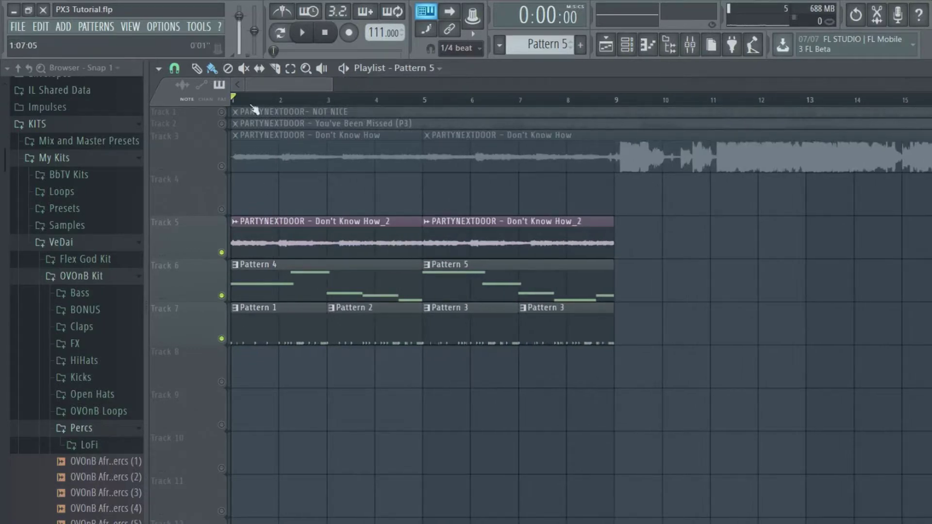
# Shape mixer insert 27's equalizer with a low cut of 15.8 at 99 Hz and a mid boost of 2.5 near 1 kHz
pyautogui.click(689, 45)
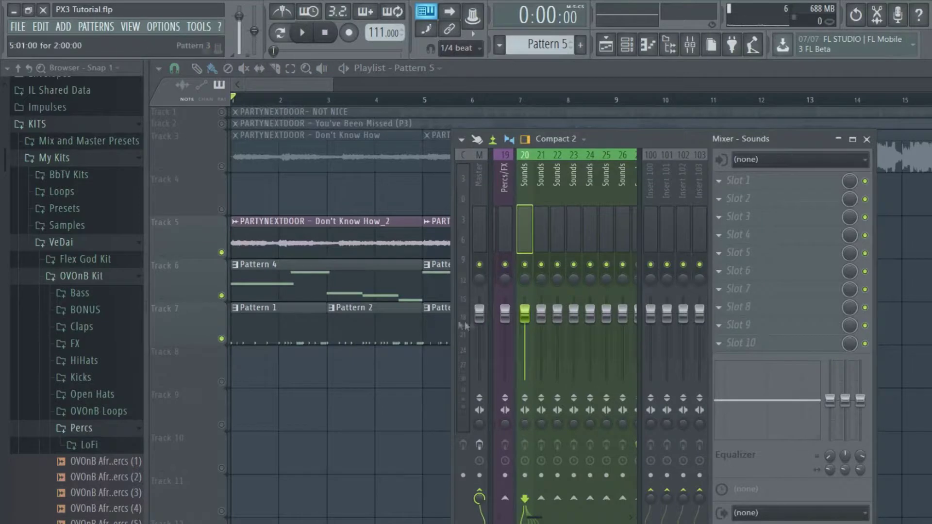
pyautogui.scroll(-3, 610, 230)
pyautogui.click(577, 236)
pyautogui.click(590, 238)
pyautogui.moveTo(590, 314); pyautogui.dragTo(590, 312)
pyautogui.moveTo(725, 413); pyautogui.dragTo(760, 396)
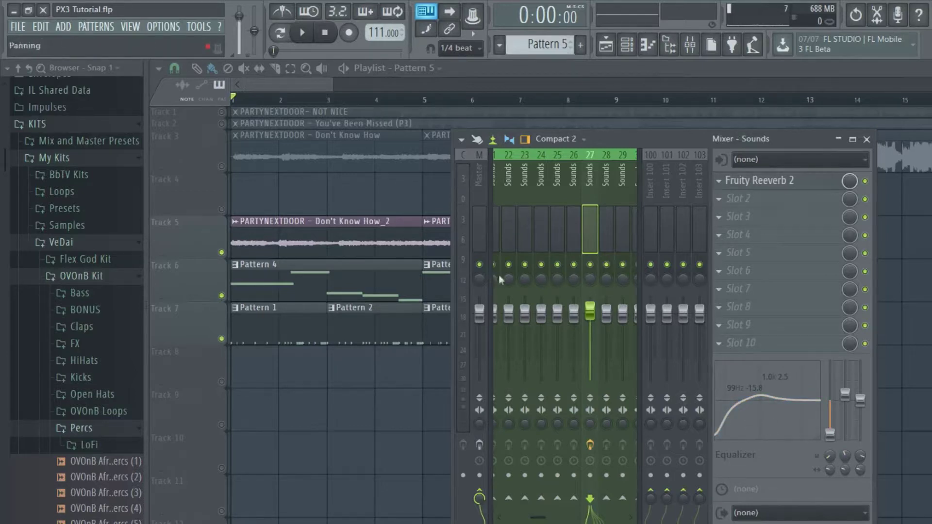
# Boost the low equalizer band of mixer insert 20 by 2.8 at 108 Hz and return to the Playlist
pyautogui.click(540, 230)
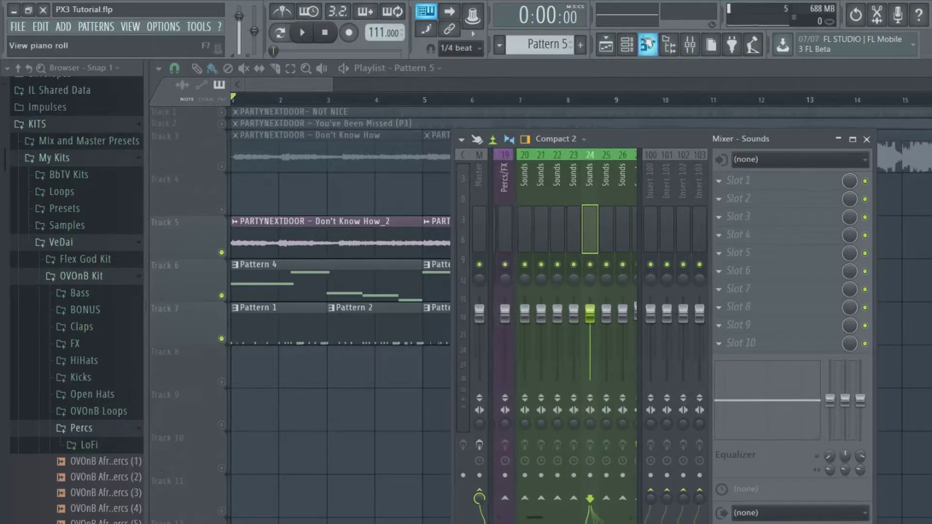
pyautogui.click(635, 44)
pyautogui.click(516, 235)
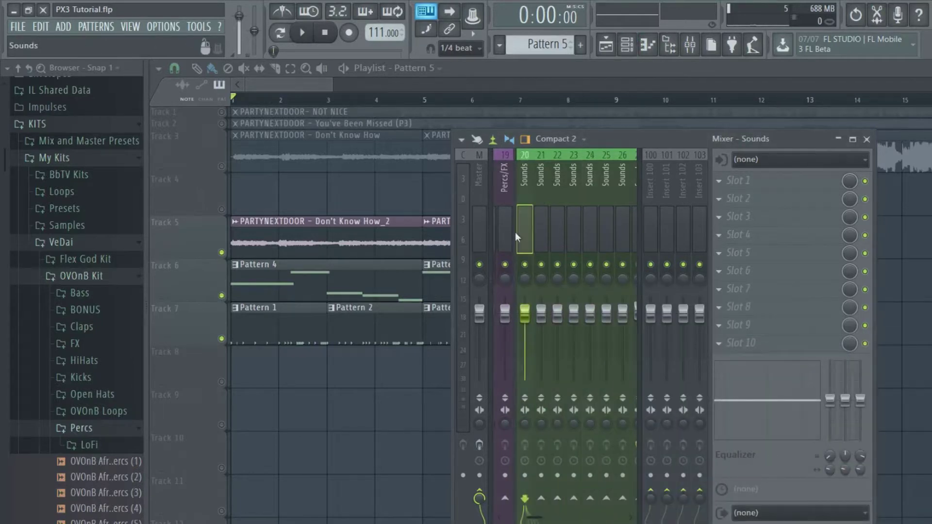
pyautogui.moveTo(727, 418); pyautogui.dragTo(728, 415)
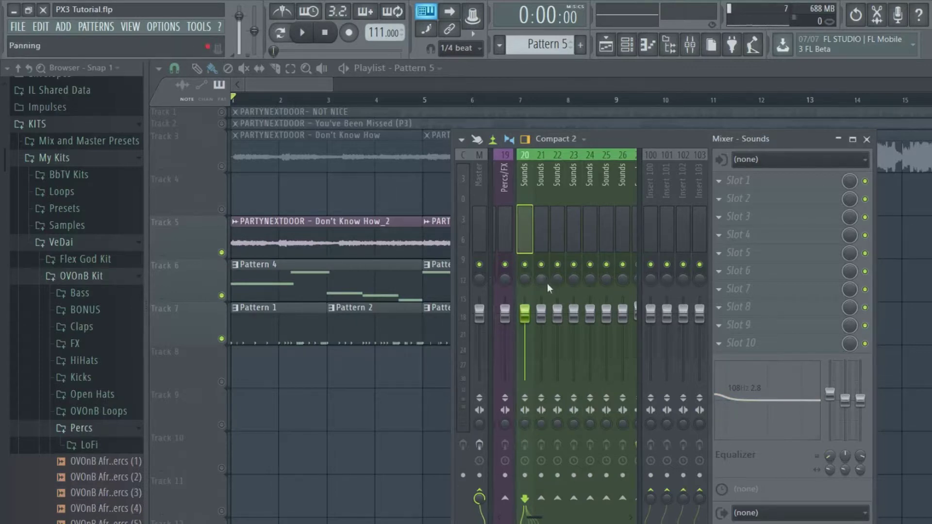
pyautogui.press('F9')
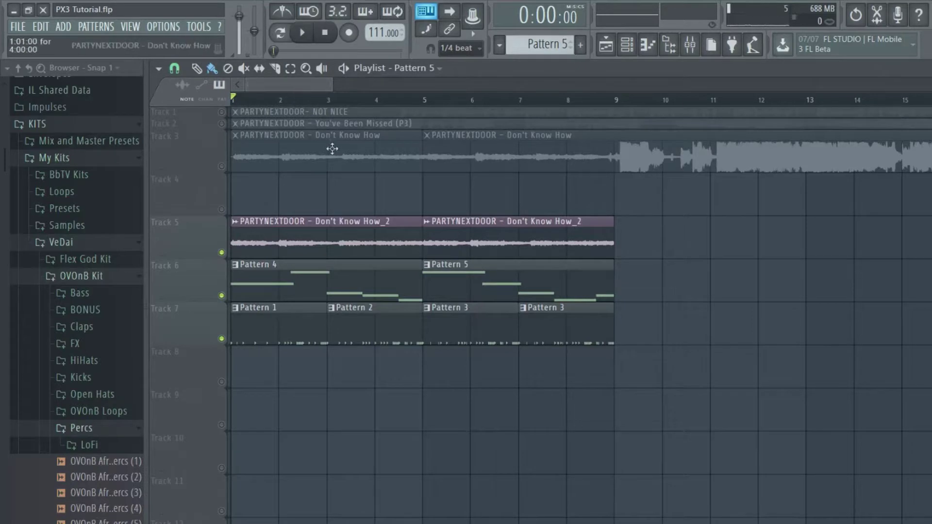
# Play the song and boost the low equalizer band of mixer insert 21 by 1.6 at 122 Hz
pyautogui.click(307, 41)
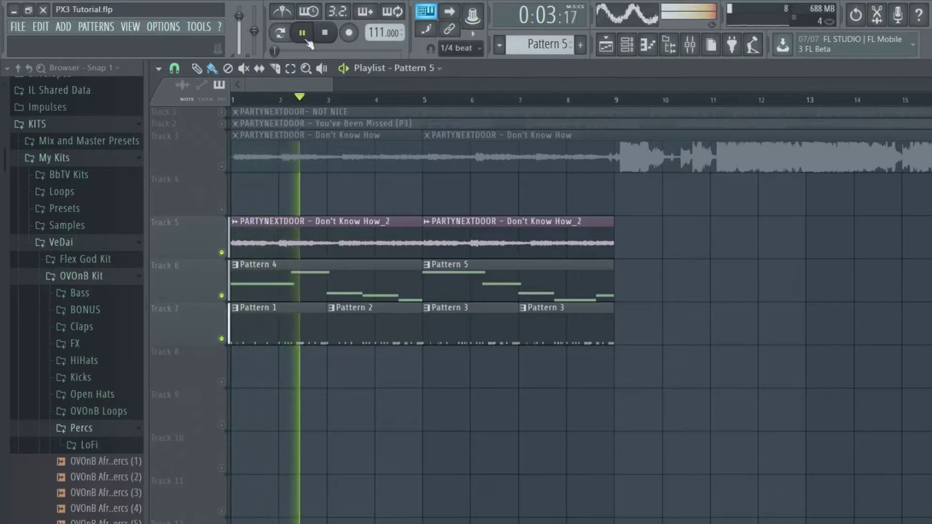
pyautogui.click(689, 45)
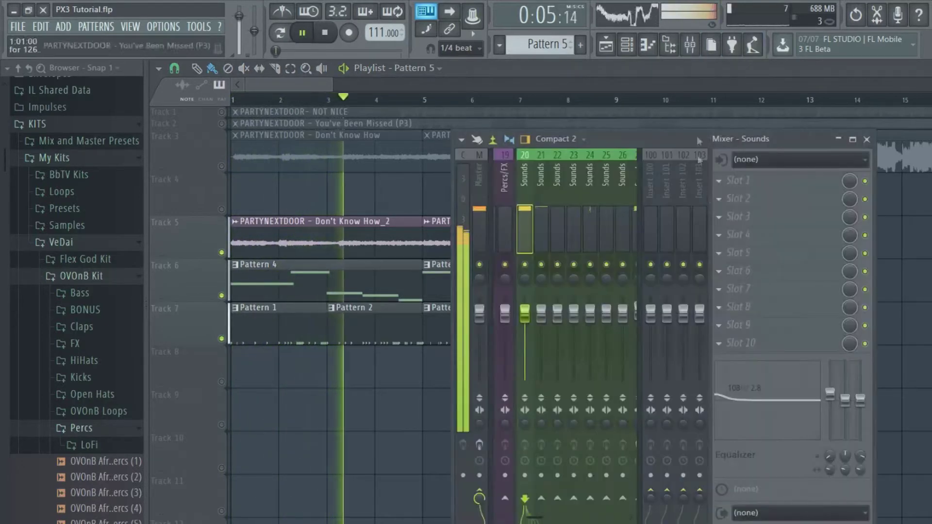
pyautogui.click(547, 237)
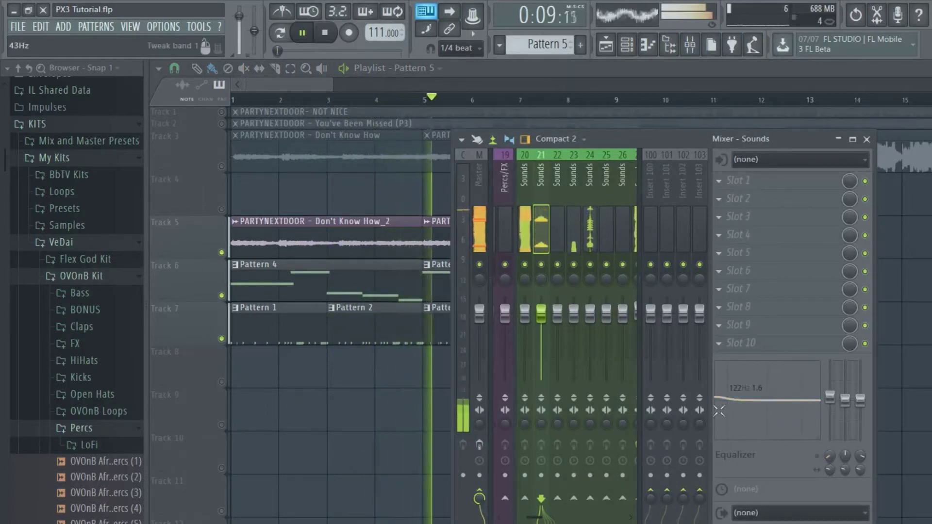
# Boost insert 22's mid equalizer band by 3.7 near 1.8 kHz and slightly lower the volume of inserts 20 and 21
pyautogui.moveTo(558, 314); pyautogui.dragTo(557, 309)
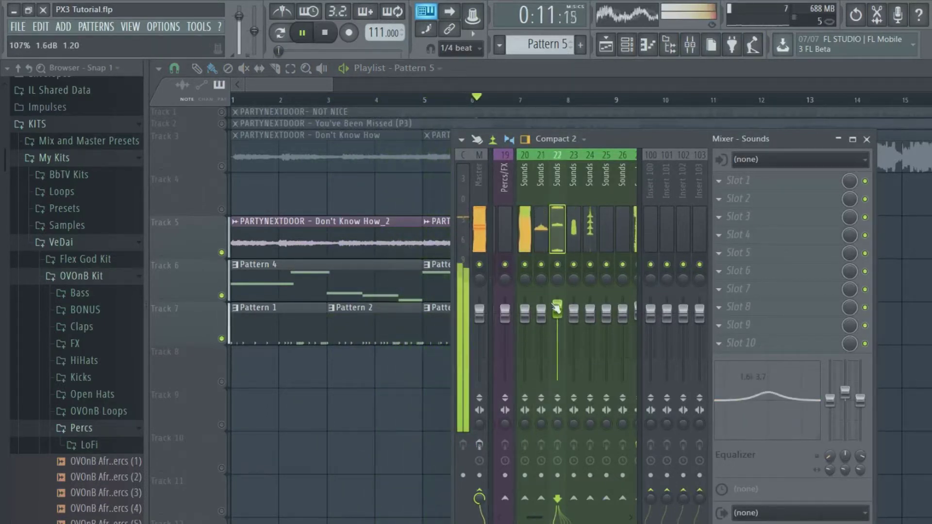
pyautogui.moveTo(541, 313); pyautogui.dragTo(558, 313)
pyautogui.moveTo(524, 313); pyautogui.dragTo(525, 314)
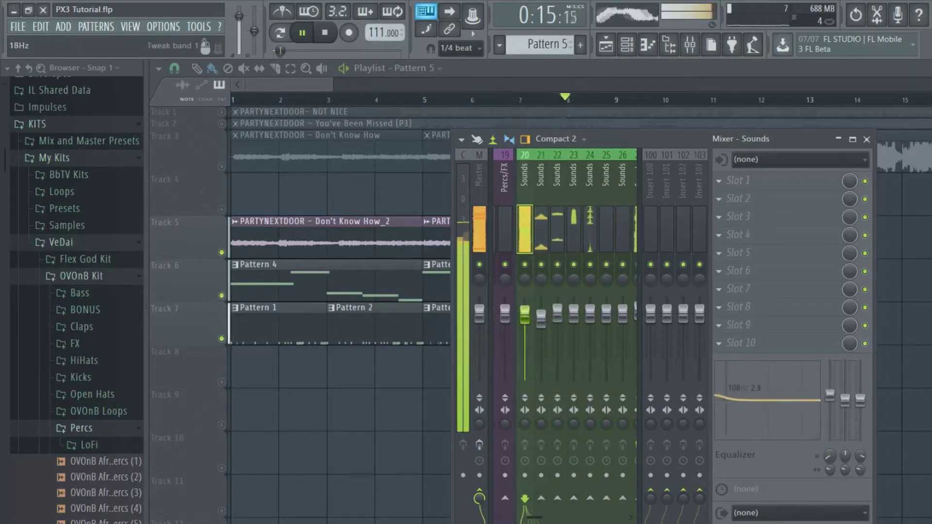
pyautogui.press('F9')
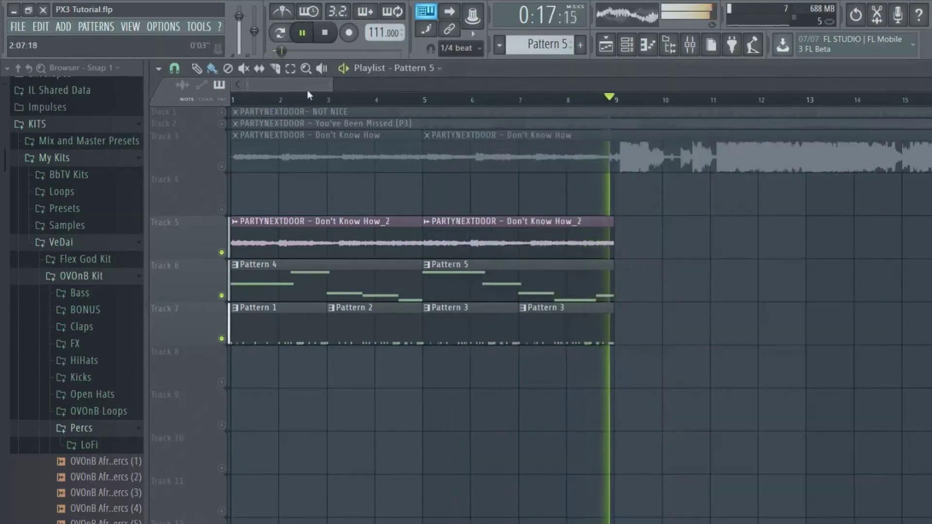
# Stop playback, mute the drums on Track 7 and play the sample and bass from bar 1
pyautogui.moveTo(281, 51); pyautogui.dragTo(272, 51)
pyautogui.click(325, 32)
pyautogui.click(221, 338)
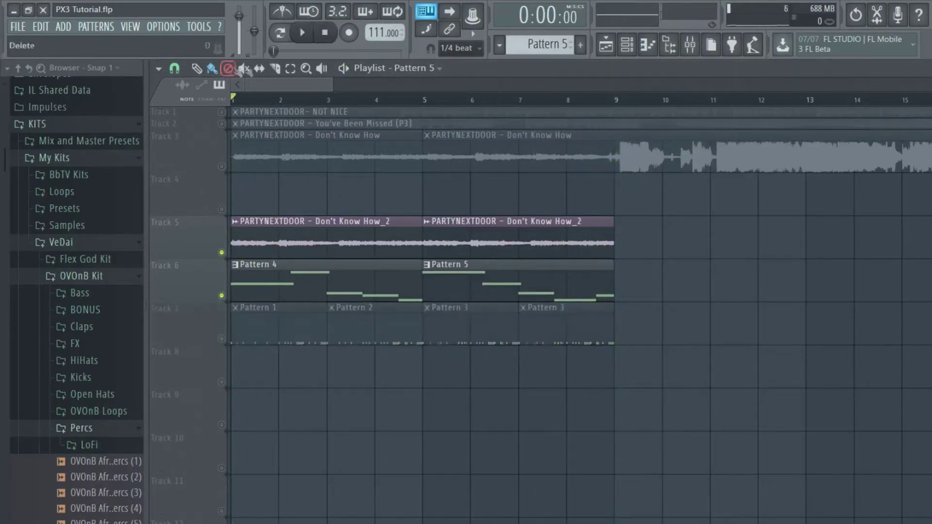
pyautogui.press('space')
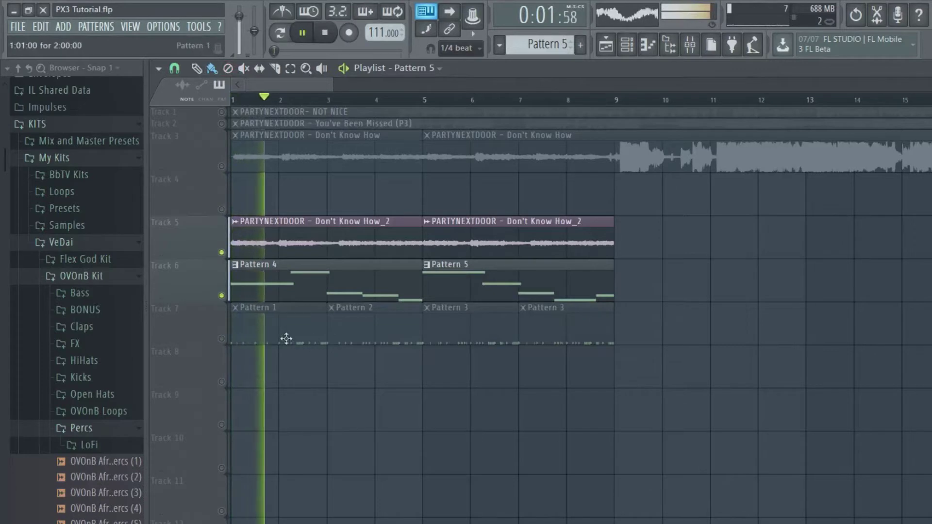
# Delete the Pattern 1 and Pattern 2 clips from bars 1 to 4 of Track 7 and unmute that track
pyautogui.rightClick(376, 335)
pyautogui.rightClick(291, 336)
pyautogui.click(221, 338)
# Add Pattern 3 drum clips on Track 7 at bars 9, 11 and 13
pyautogui.click(452, 333)
pyautogui.click(674, 338)
pyautogui.moveTo(678, 337); pyautogui.dragTo(629, 338)
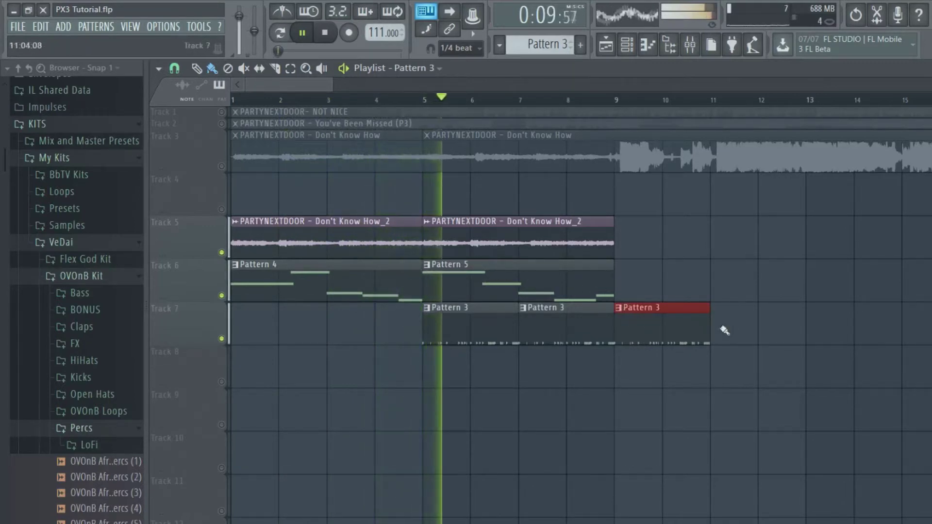
pyautogui.click(726, 331)
pyautogui.click(820, 334)
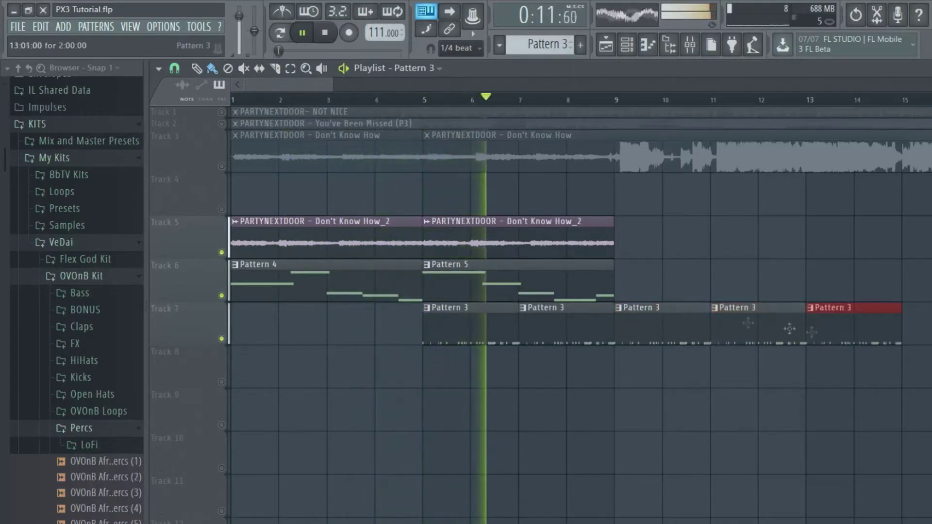
# Place a copy of the Pattern 4 bass line on Track 6 at bar 9 instead of a second Pattern 5
pyautogui.click(592, 289)
pyautogui.click(637, 292)
pyautogui.click(400, 290)
pyautogui.click(823, 293)
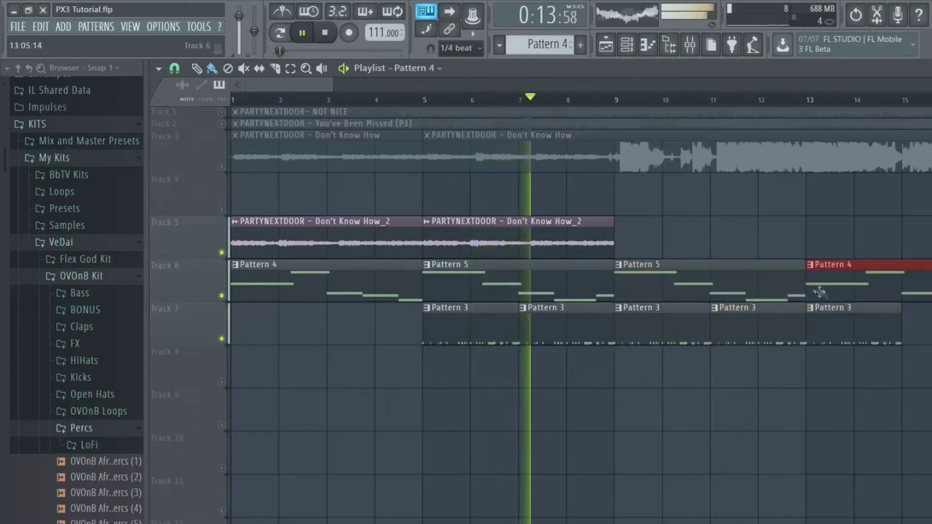
pyautogui.doubleClick(823, 294)
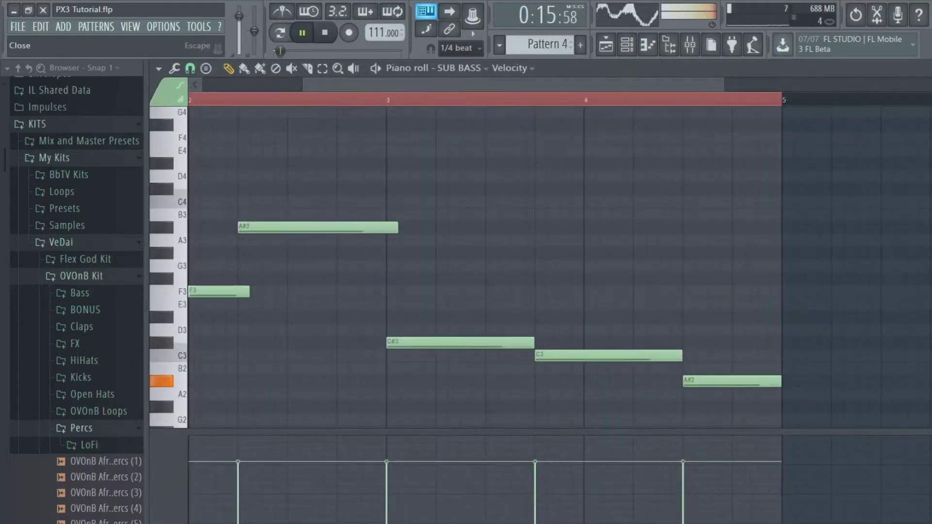
pyautogui.press('Escape')
pyautogui.moveTo(822, 291); pyautogui.dragTo(631, 291)
# Extend the arrangement through bar 16 with Don't Know How_2 clips at bars 9 and 13, Pattern 4 at bar 13 and Pattern 3 at bar 15
pyautogui.click(621, 236)
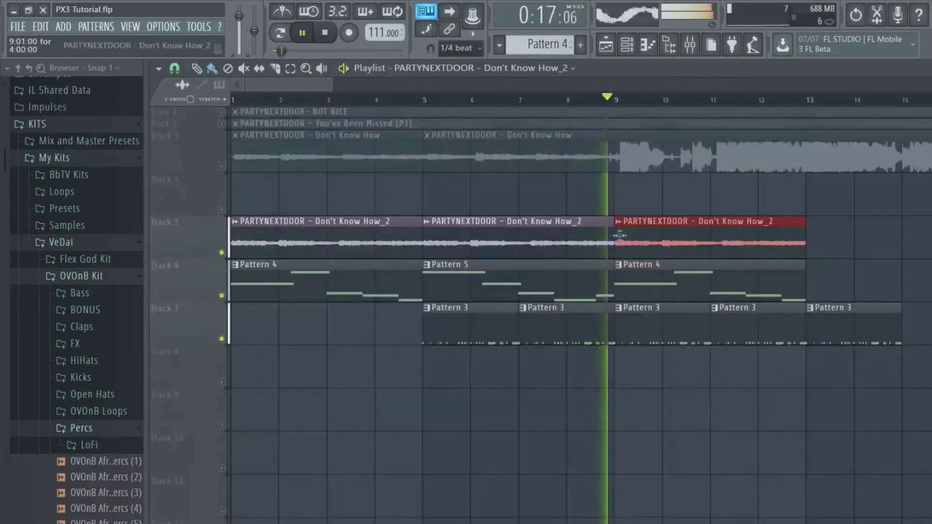
pyautogui.click(829, 252)
pyautogui.click(794, 281)
pyautogui.click(878, 290)
pyautogui.moveTo(900, 294); pyautogui.dragTo(852, 294)
pyautogui.click(860, 324)
pyautogui.click(914, 328)
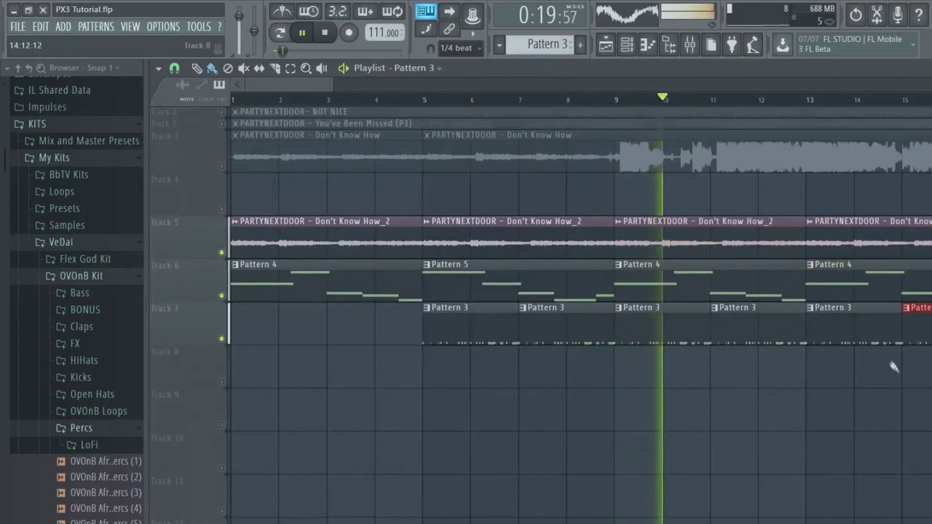
# Trim the Pattern 4 and Pattern 3 clips at bar 13 to start at bar 14, add a one-bar Pattern 3 at bar 13 and stop playback
pyautogui.moveTo(813, 333); pyautogui.dragTo(867, 334)
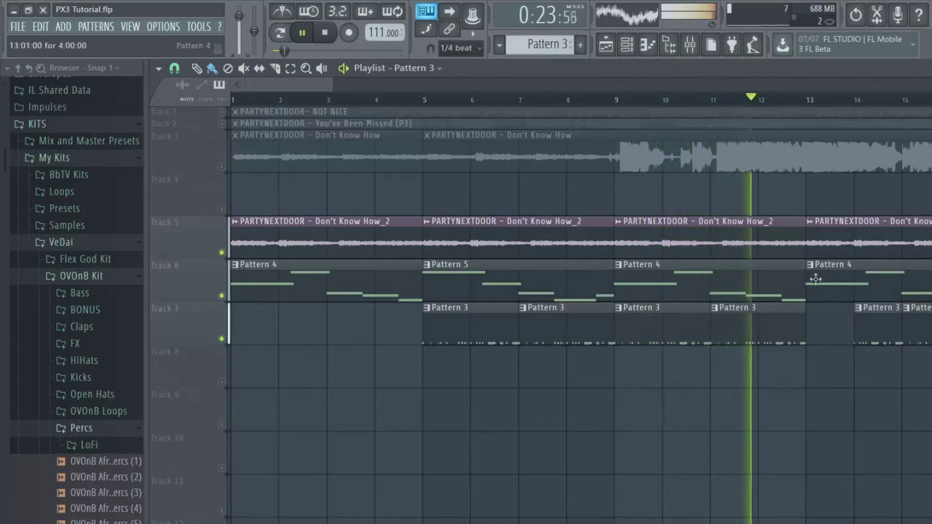
pyautogui.moveTo(815, 279); pyautogui.dragTo(863, 282)
pyautogui.click(826, 333)
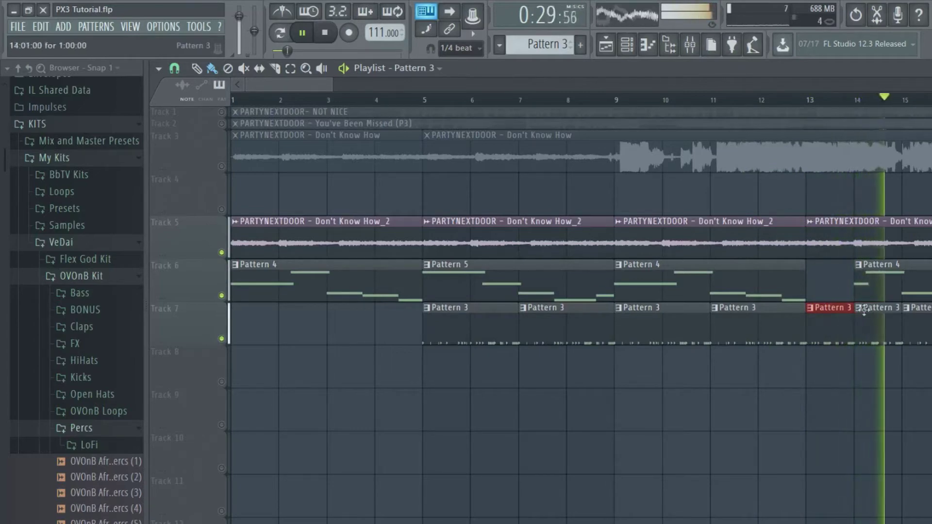
pyautogui.scroll(-5, 518, 118)
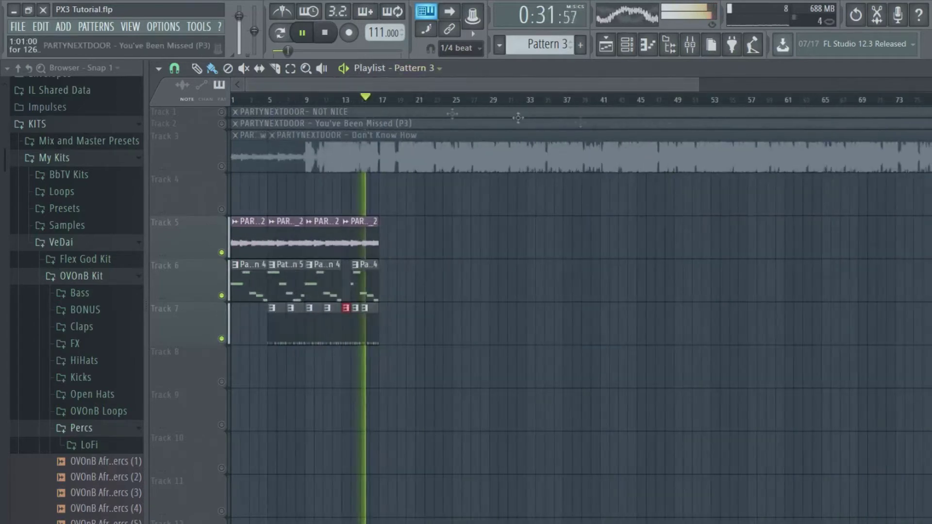
pyautogui.click(336, 40)
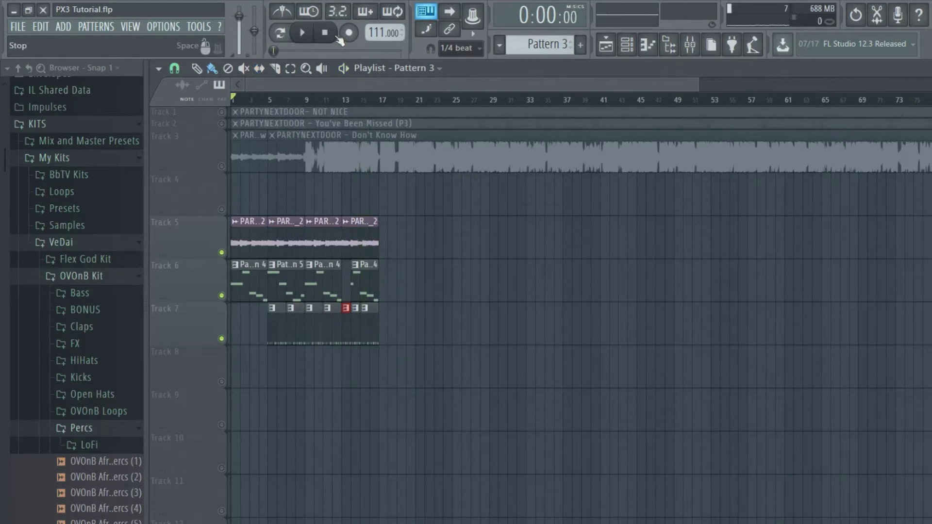
pyautogui.scroll(3, 338, 102)
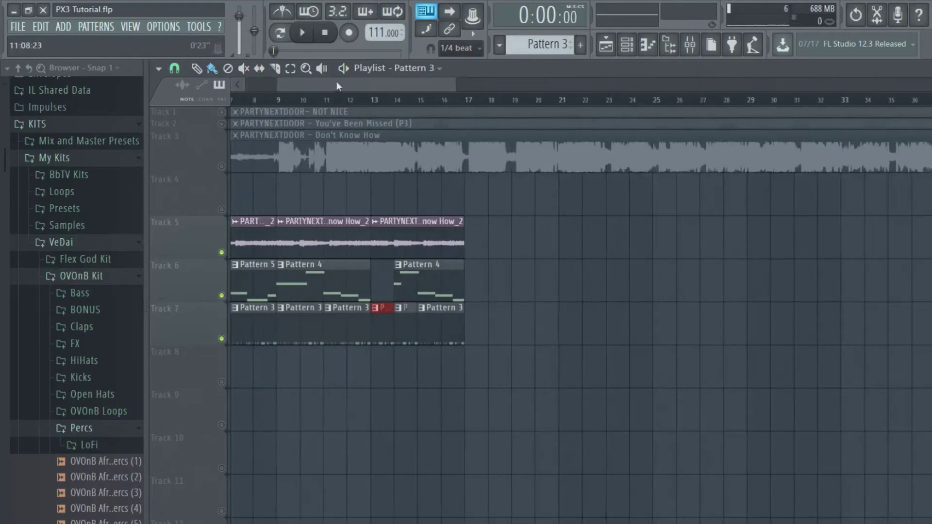
pyautogui.moveTo(336, 88); pyautogui.dragTo(304, 88)
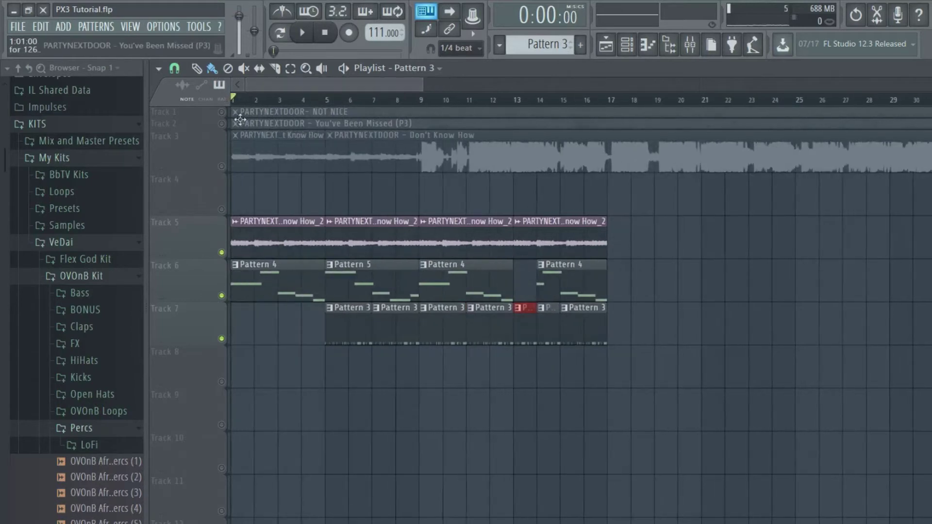